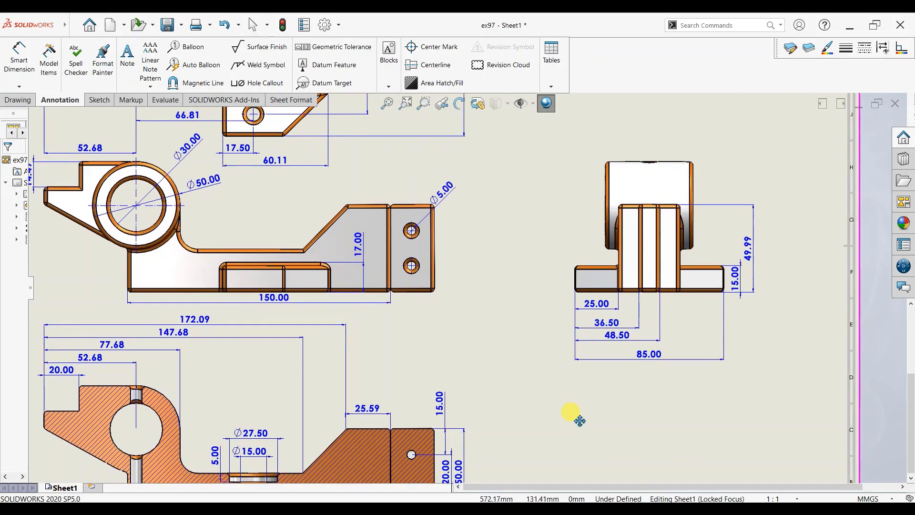
{"action": "scroll", "coordinate": [555, 302], "scroll_direction": "up", "scroll_amount": 3}
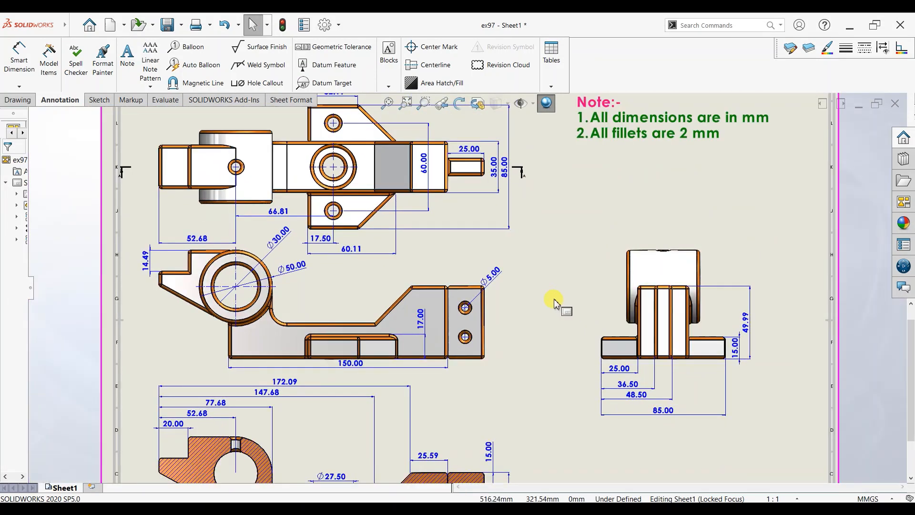
{"action": "middle_click_drag", "start_coordinate": [549, 307], "coordinate": [528, 303], "text": "ctrl"}
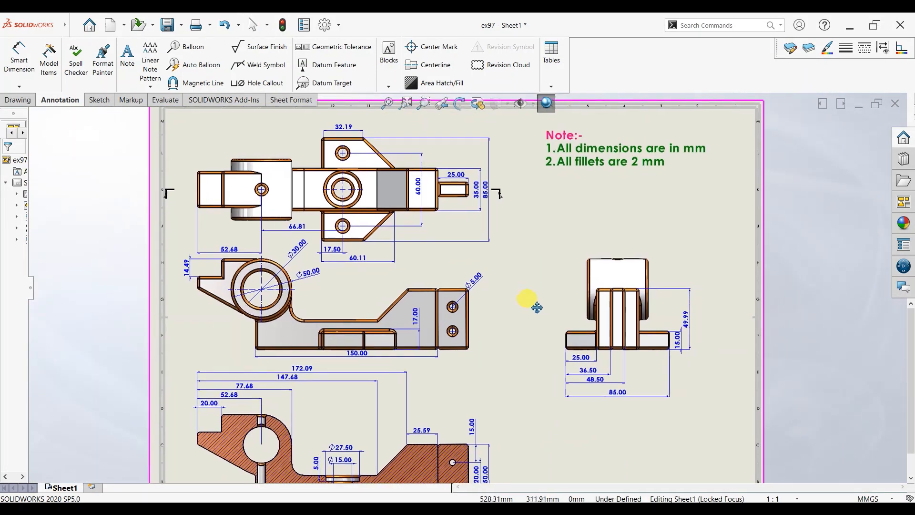
{"action": "key", "text": "f"}
{"action": "middle_click_drag", "start_coordinate": [535, 431], "coordinate": [521, 406], "text": "ctrl"}
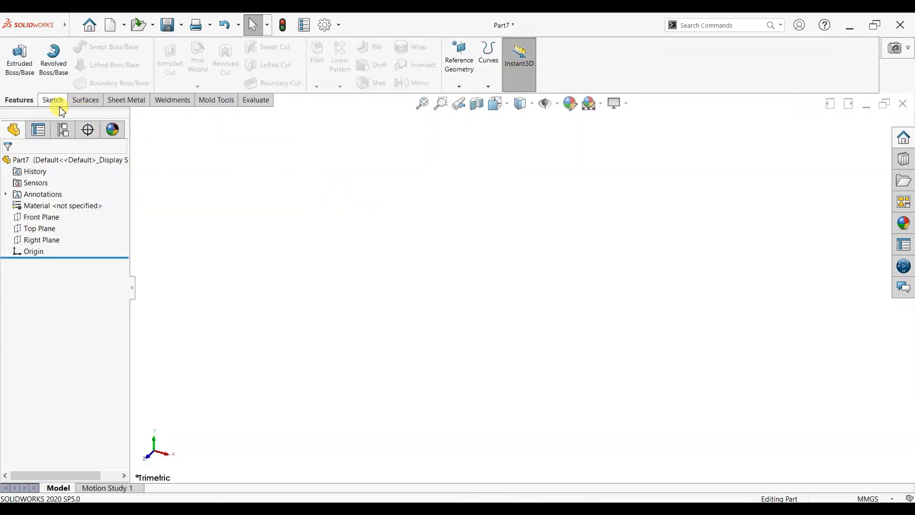
Step: Start a sketch on the Front Plane and sketch a line about 100 mm left from the origin, then one about 30 mm straight up
{"action": "left_click", "coordinate": [55, 101]}
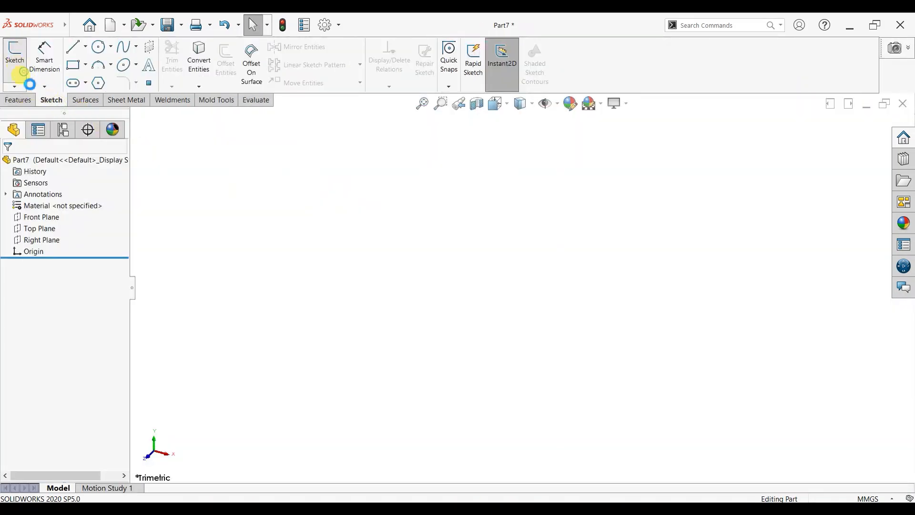
{"action": "left_click", "coordinate": [14, 60]}
{"action": "left_click", "coordinate": [395, 197]}
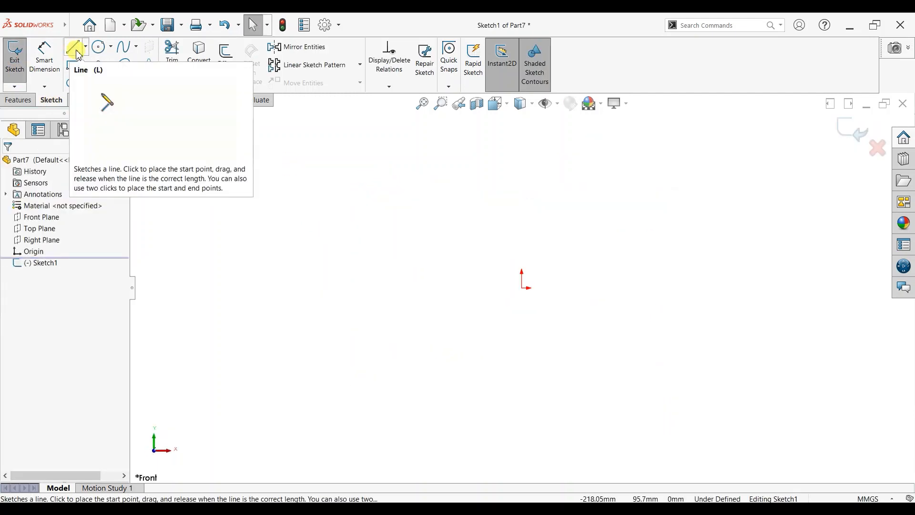
{"action": "left_click", "coordinate": [76, 50]}
{"action": "left_click", "coordinate": [523, 287]}
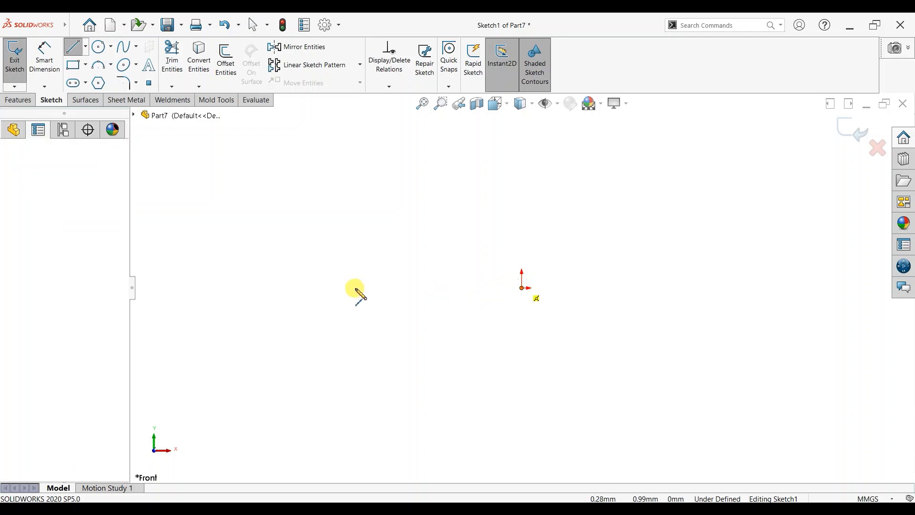
{"action": "left_click", "coordinate": [355, 288]}
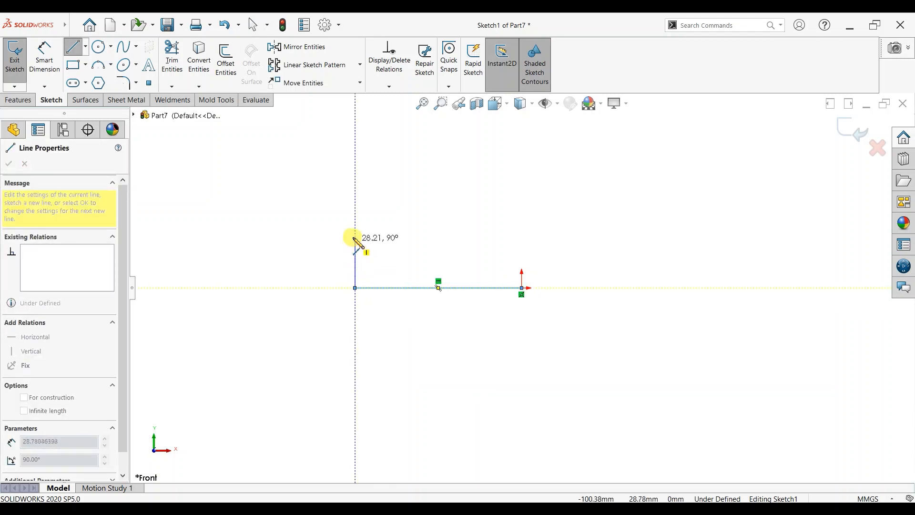
{"action": "left_click", "coordinate": [354, 237]}
{"action": "key", "text": "Escape"}
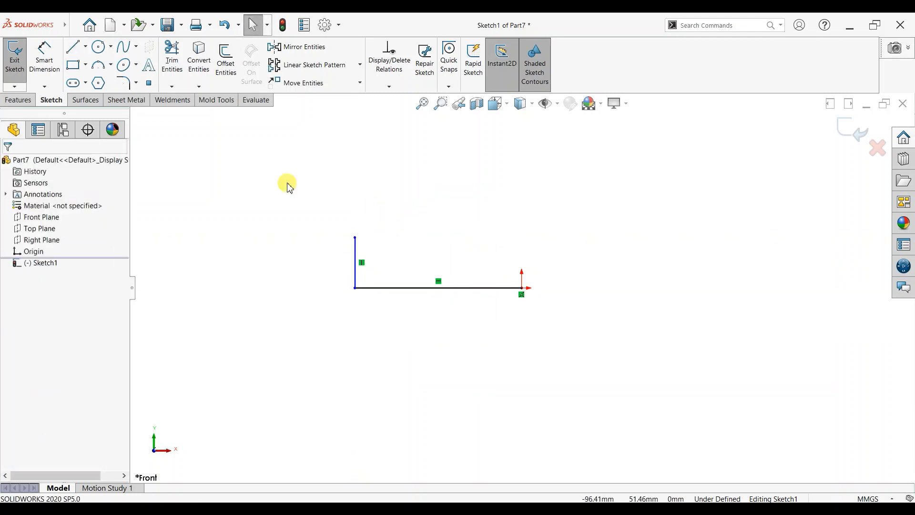
Step: Sketch a circle of about 40 mm radius above the vertical line, passing through that line's upper endpoint
{"action": "left_click", "coordinate": [99, 48]}
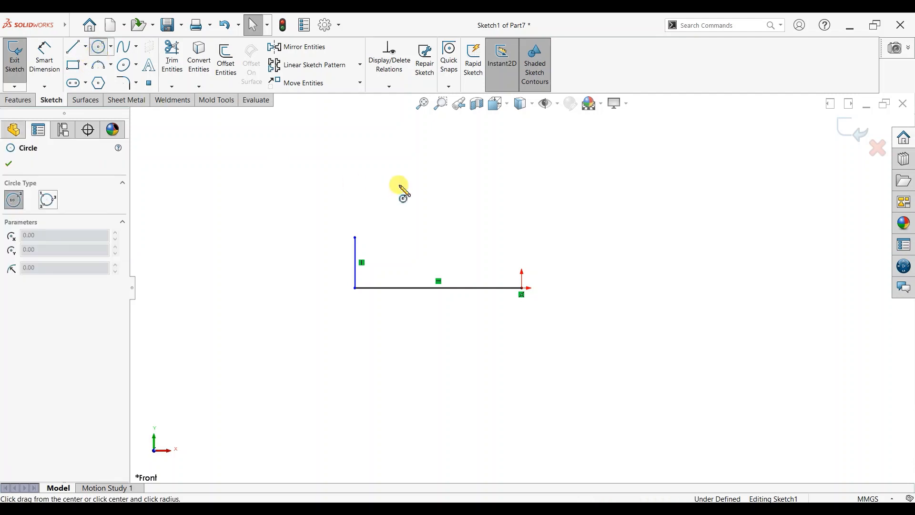
{"action": "left_click", "coordinate": [361, 170]}
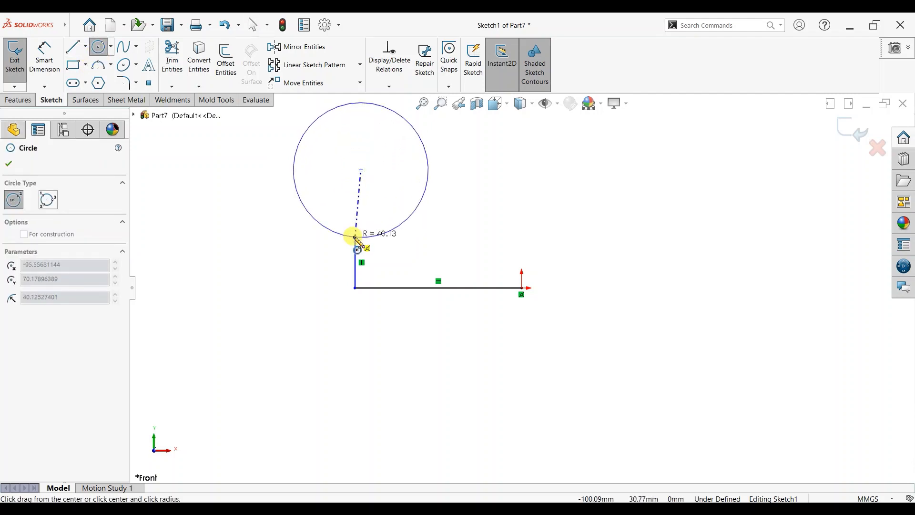
{"action": "left_click", "coordinate": [355, 237]}
{"action": "right_click", "coordinate": [455, 202]}
{"action": "left_click", "coordinate": [468, 205]}
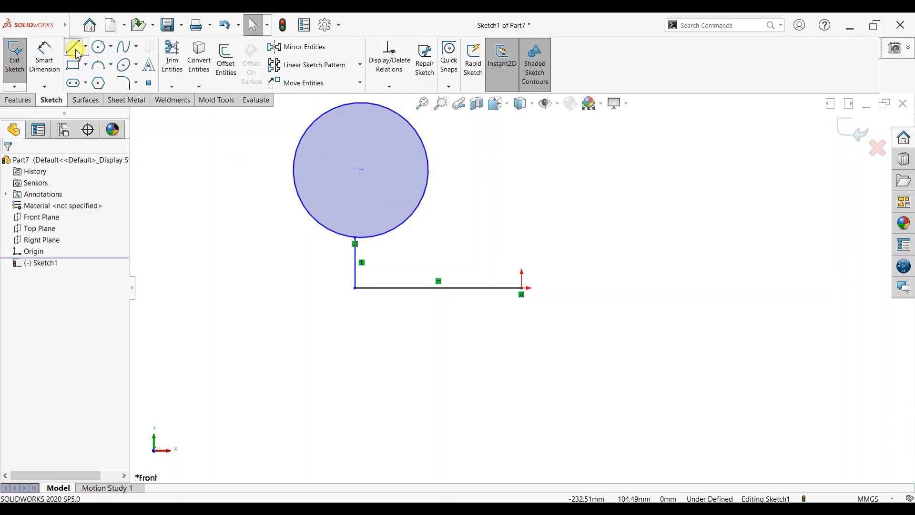
{"action": "scroll", "coordinate": [462, 184], "scroll_direction": "down", "scroll_amount": 1}
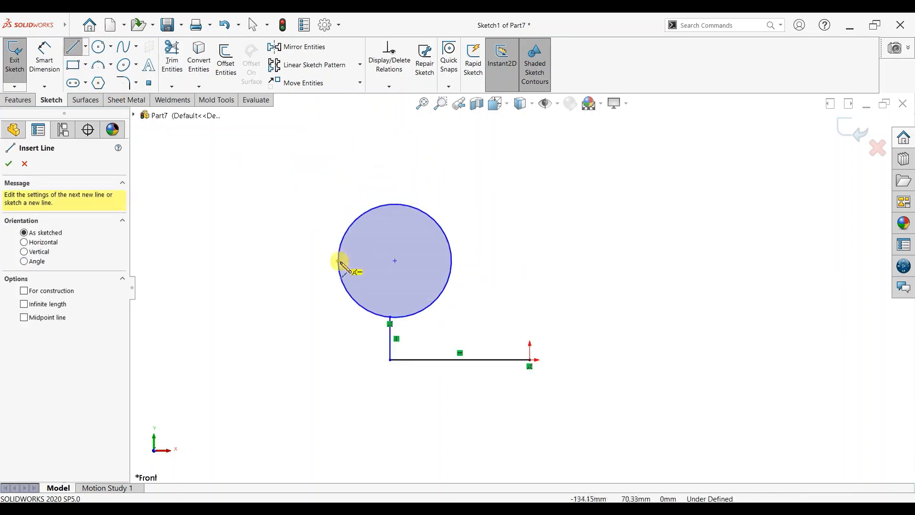
{"action": "left_click", "coordinate": [338, 261]}
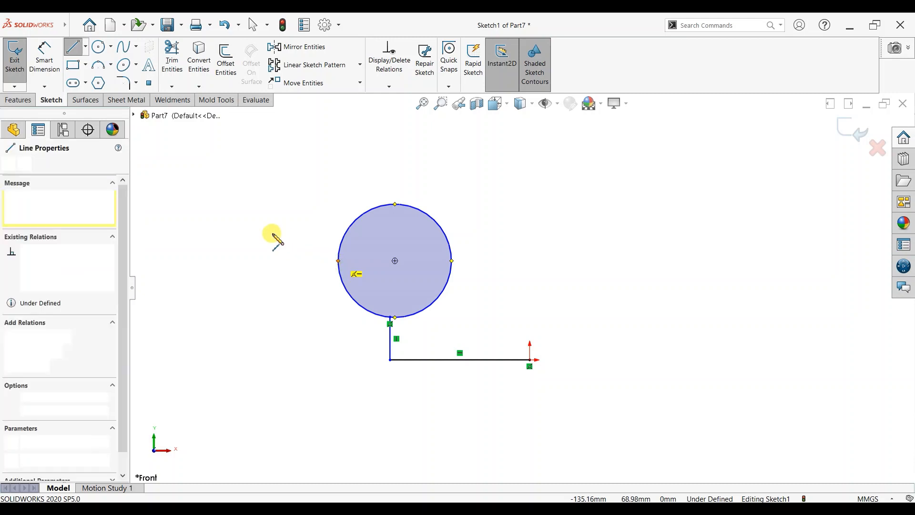
{"action": "left_click", "coordinate": [272, 233]}
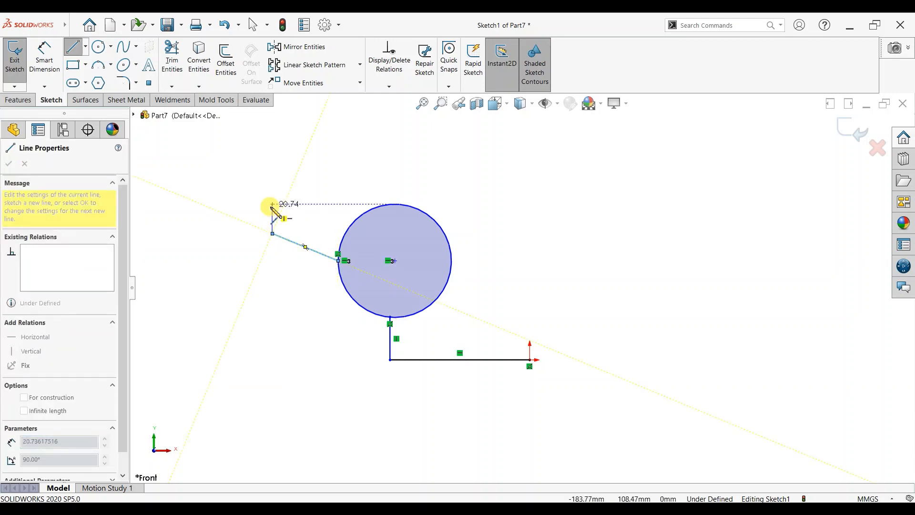
{"action": "left_click", "coordinate": [272, 204]}
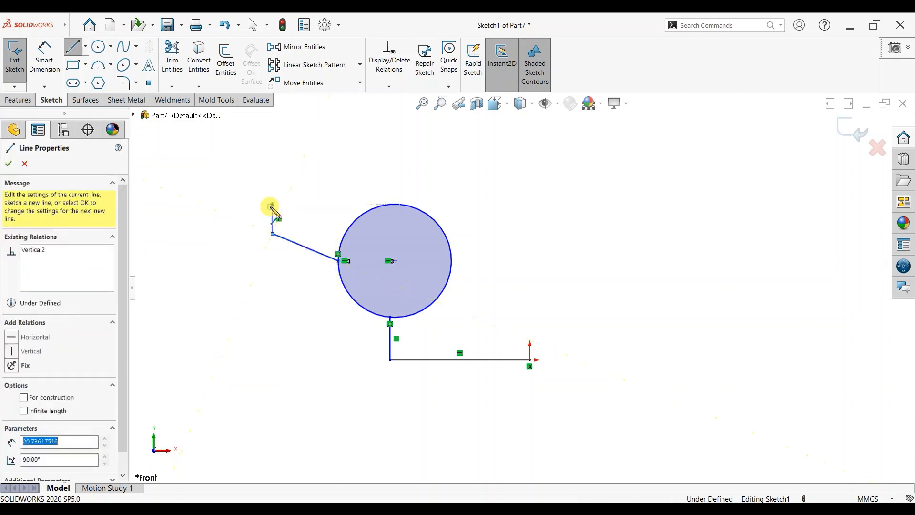
{"action": "left_click", "coordinate": [338, 204]}
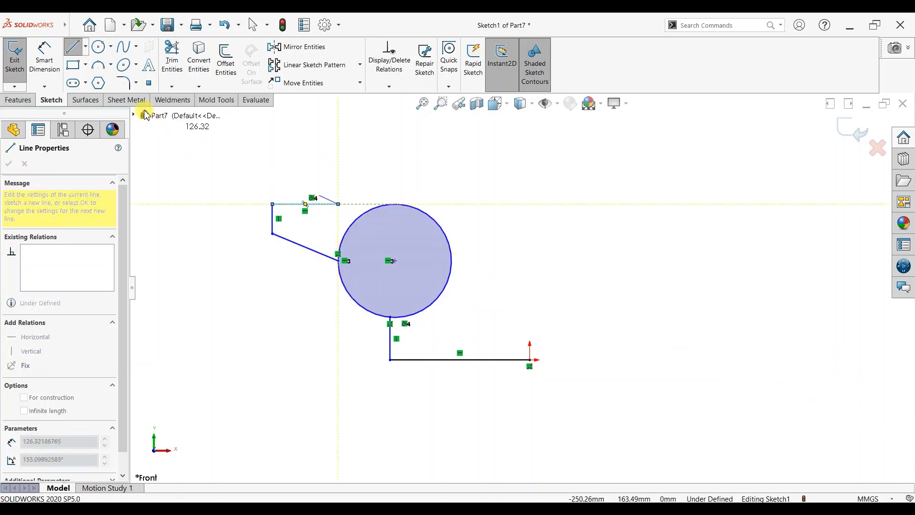
{"action": "left_click", "coordinate": [182, 71]}
{"action": "mouse_move", "coordinate": [340, 196]}
{"action": "left_mouse_down"}
{"action": "mouse_move", "coordinate": [313, 224]}
{"action": "mouse_move", "coordinate": [302, 285]}
{"action": "left_mouse_up"}
Step: Sketch the stepped outline left of the circle, from a lower tangent line about 67 mm long to an upper line about 42 mm long made horizontal
{"action": "left_click", "coordinate": [73, 47]}
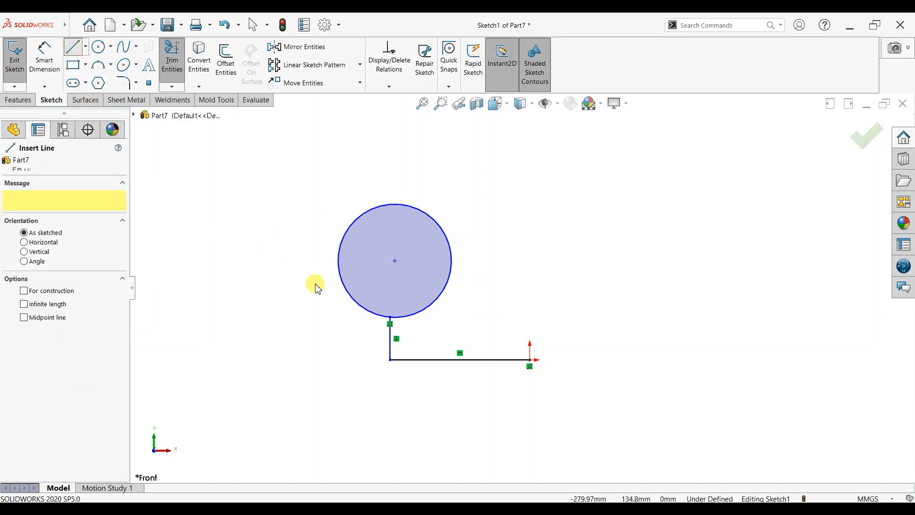
{"action": "left_click", "coordinate": [353, 292]}
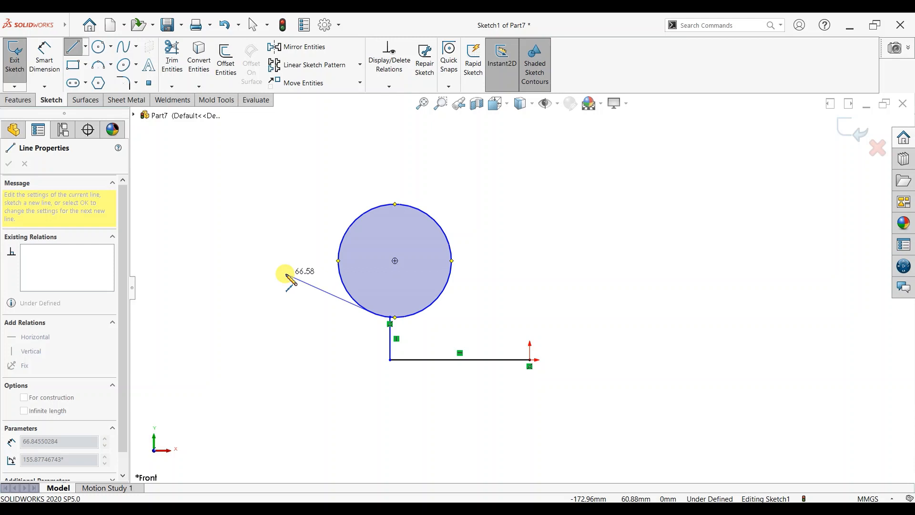
{"action": "left_click", "coordinate": [285, 274]}
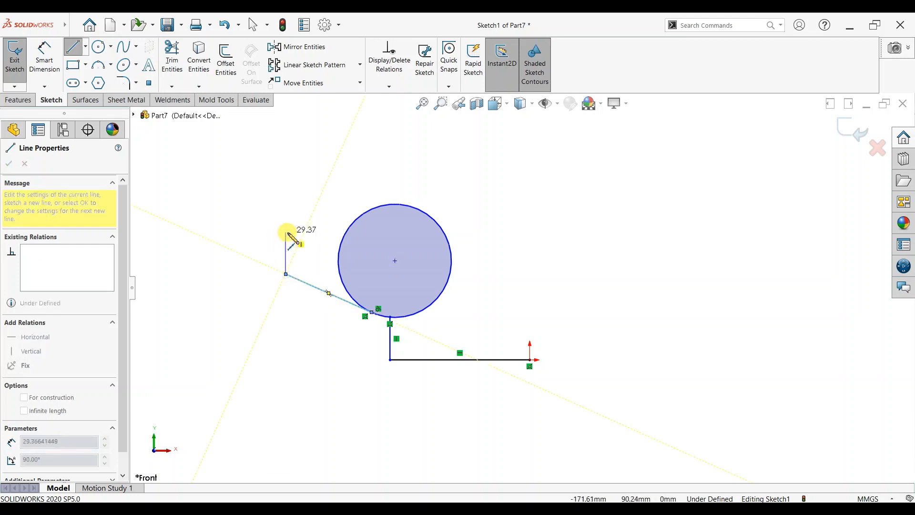
{"action": "left_click", "coordinate": [286, 242]}
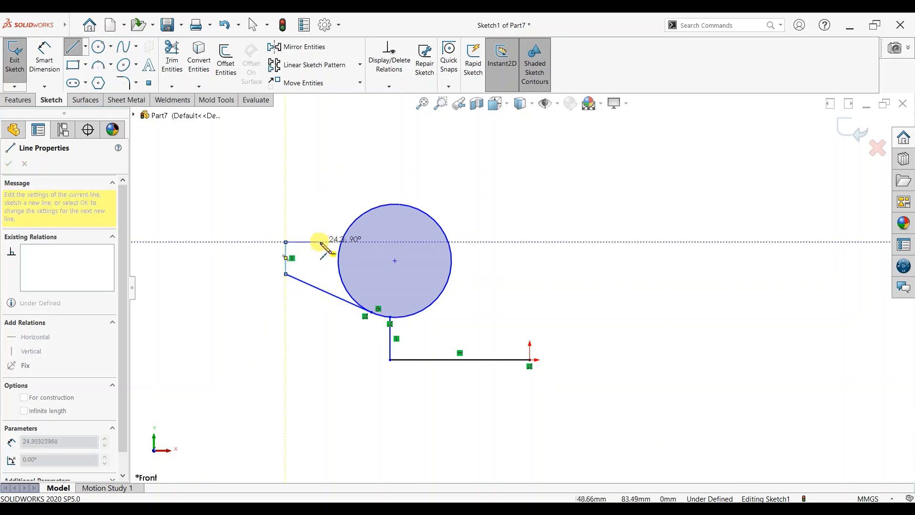
{"action": "left_click", "coordinate": [322, 242]}
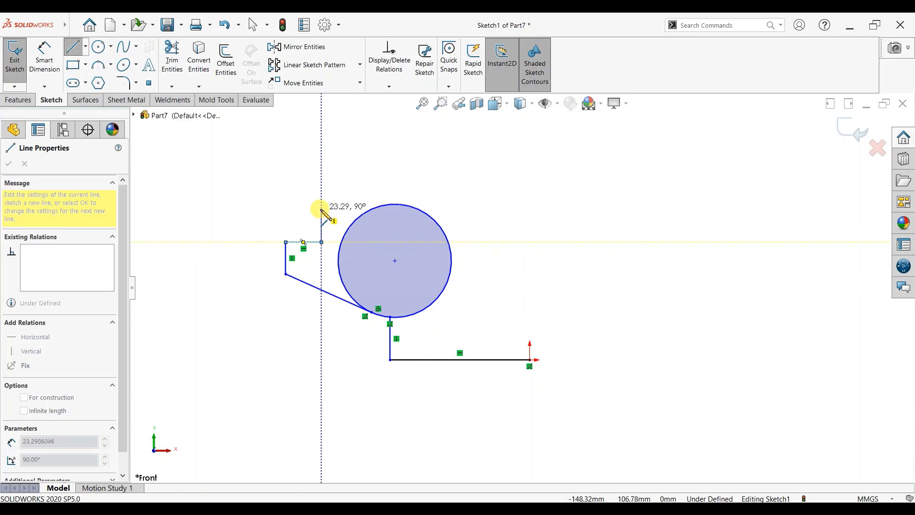
{"action": "left_click", "coordinate": [322, 209]}
{"action": "left_click", "coordinate": [382, 206]}
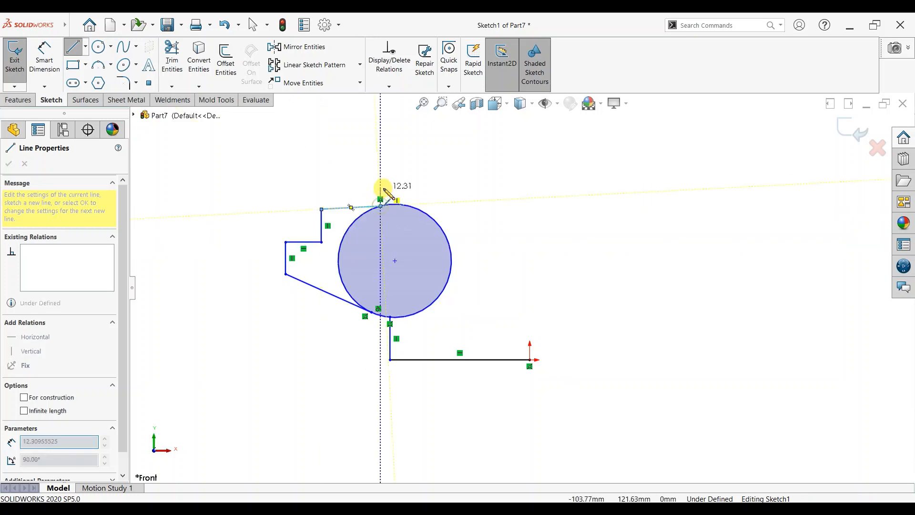
{"action": "key", "text": "Escape"}
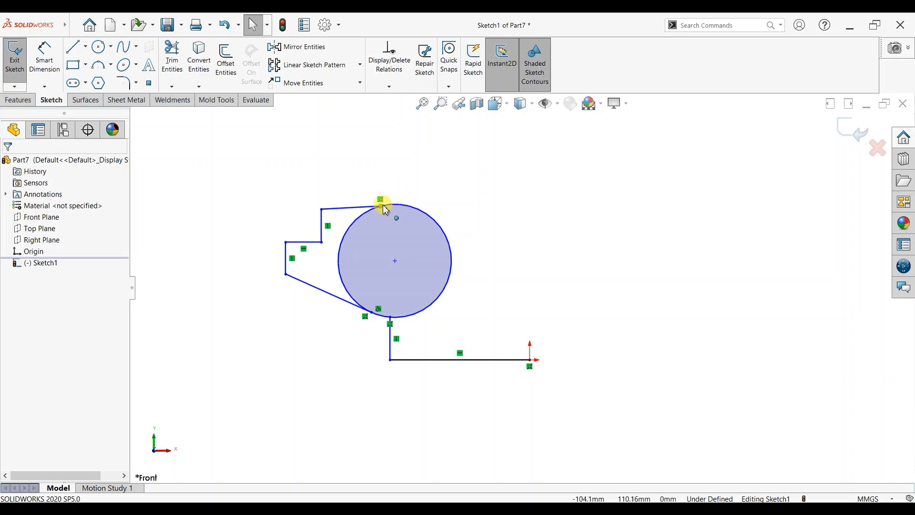
{"action": "left_click", "coordinate": [341, 206]}
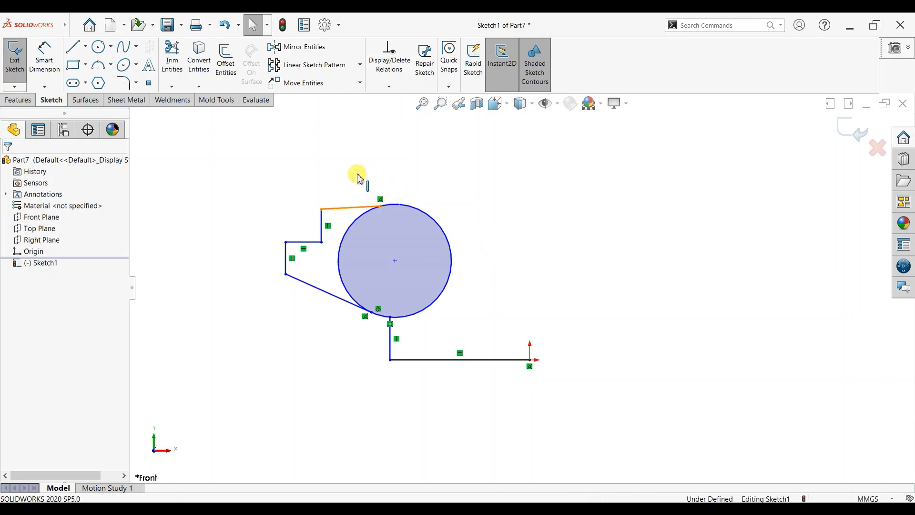
{"action": "key", "text": "Escape"}
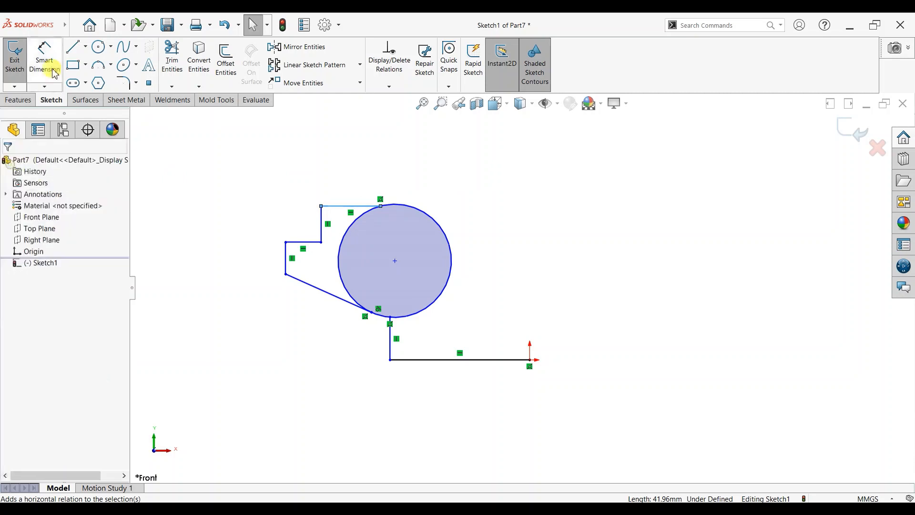
Step: Sketch the right-hand outline from the circle's right side: down, about 103 mm across, up a slope, across, about 66 mm down and back to the origin
{"action": "left_click", "coordinate": [73, 46]}
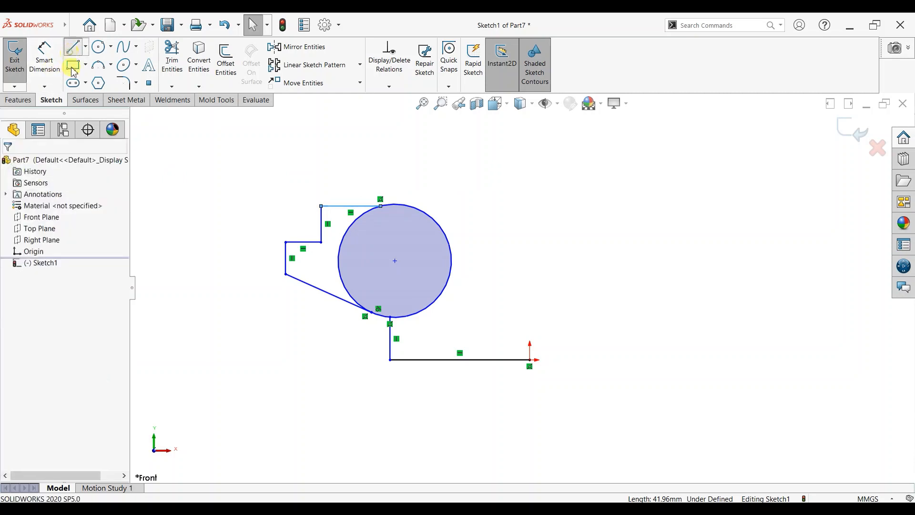
{"action": "left_click", "coordinate": [442, 293]}
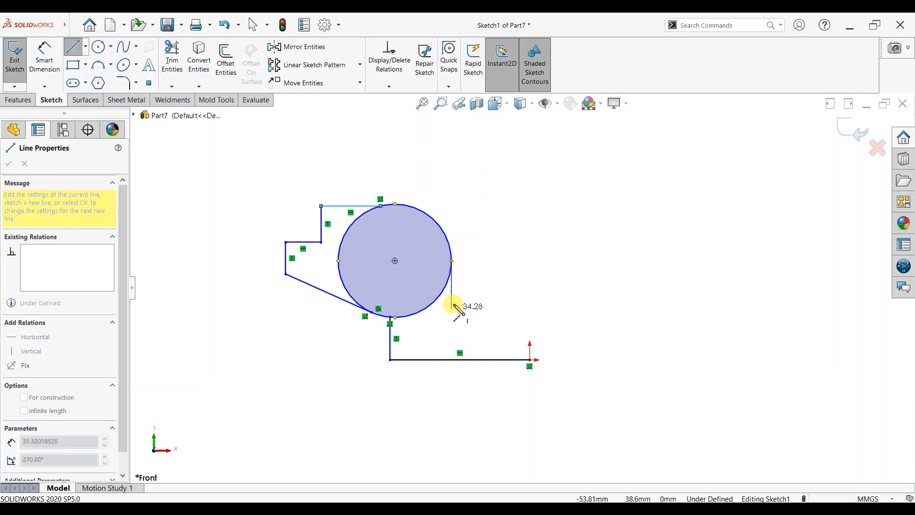
{"action": "left_click", "coordinate": [451, 302]}
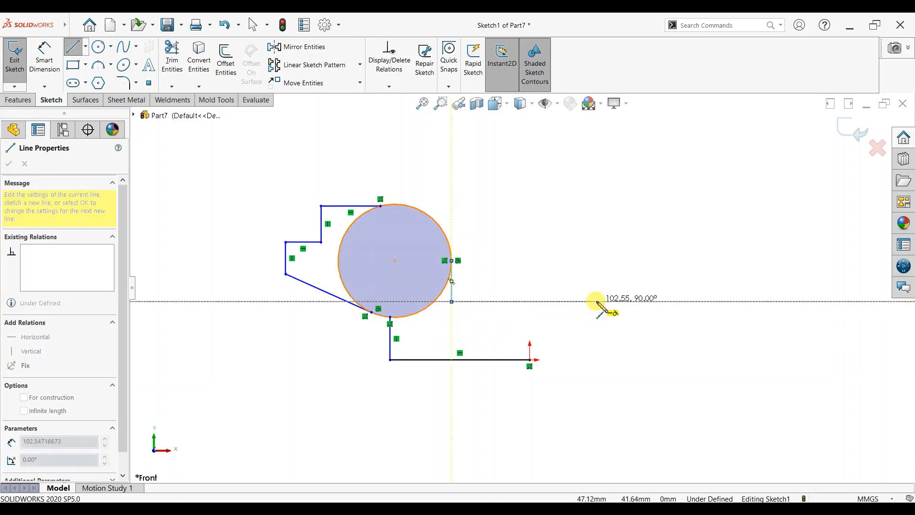
{"action": "left_click", "coordinate": [596, 315]}
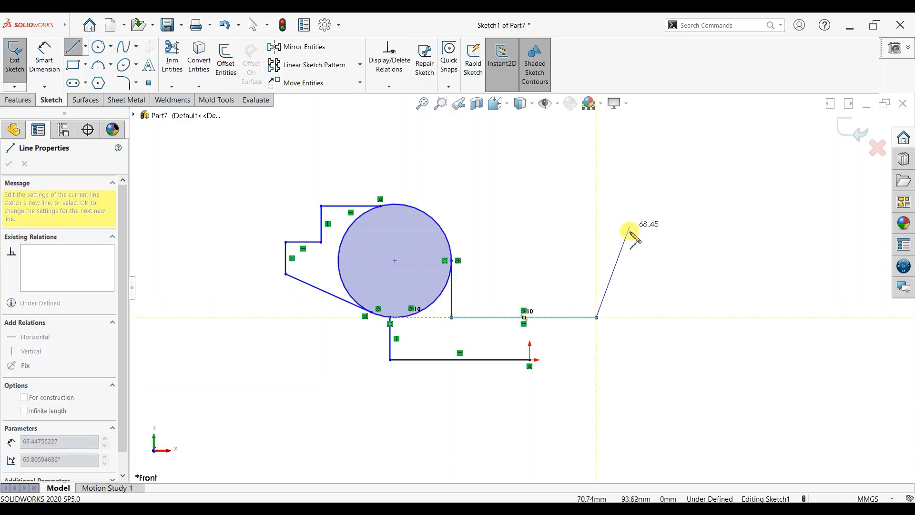
{"action": "left_click", "coordinate": [640, 266]}
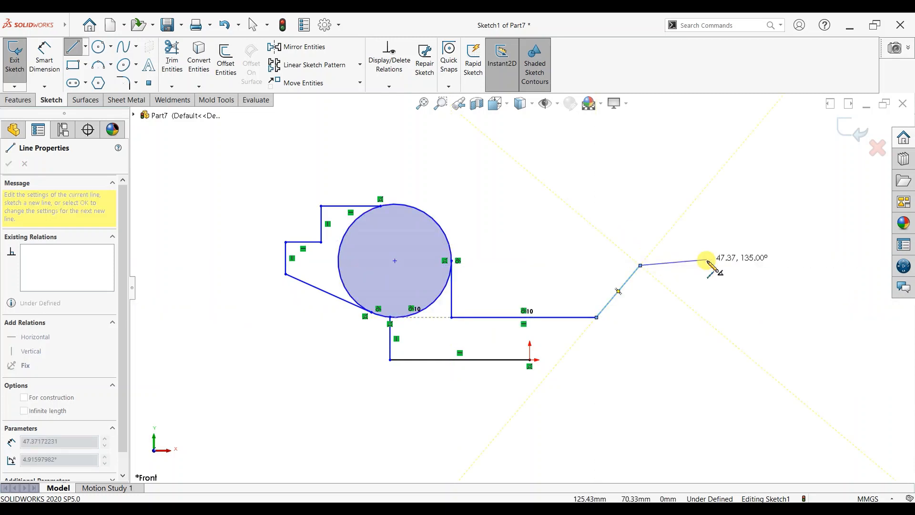
{"action": "left_click", "coordinate": [709, 266]}
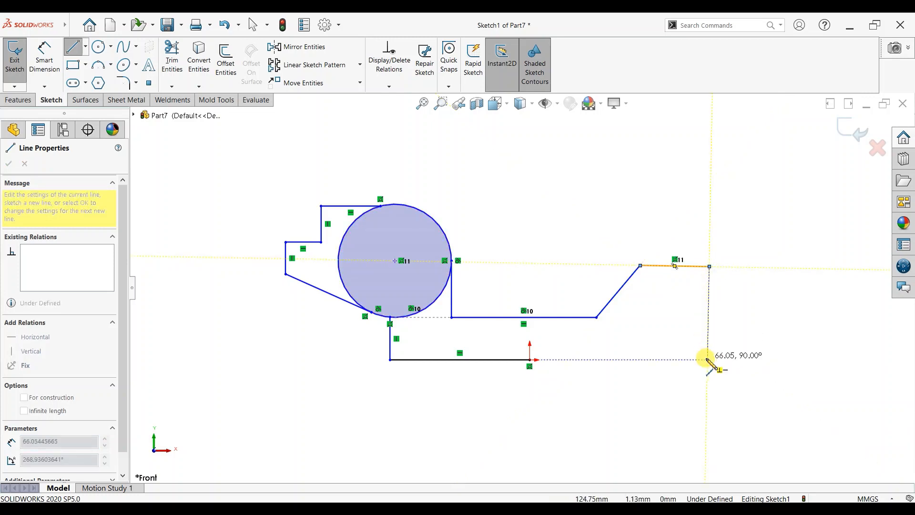
{"action": "left_click", "coordinate": [709, 359]}
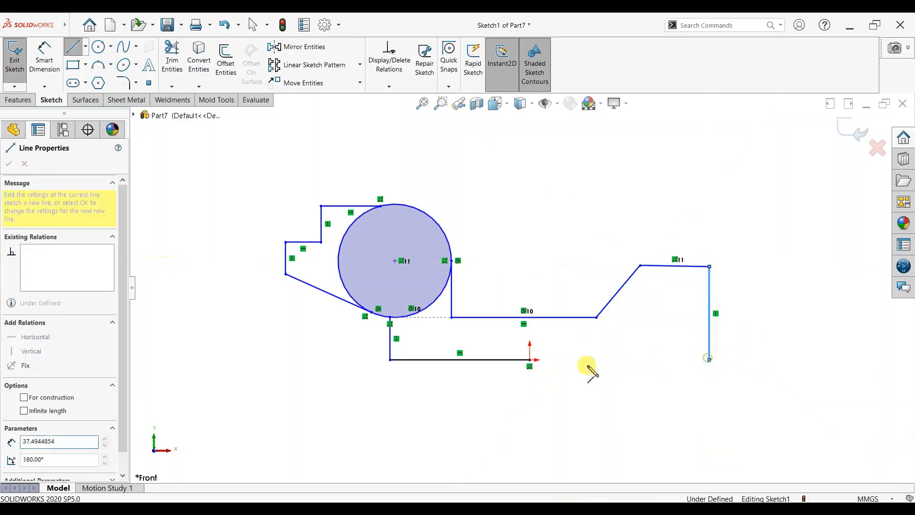
{"action": "left_click", "coordinate": [530, 360]}
{"action": "right_click", "coordinate": [536, 252]}
{"action": "left_click", "coordinate": [542, 254]}
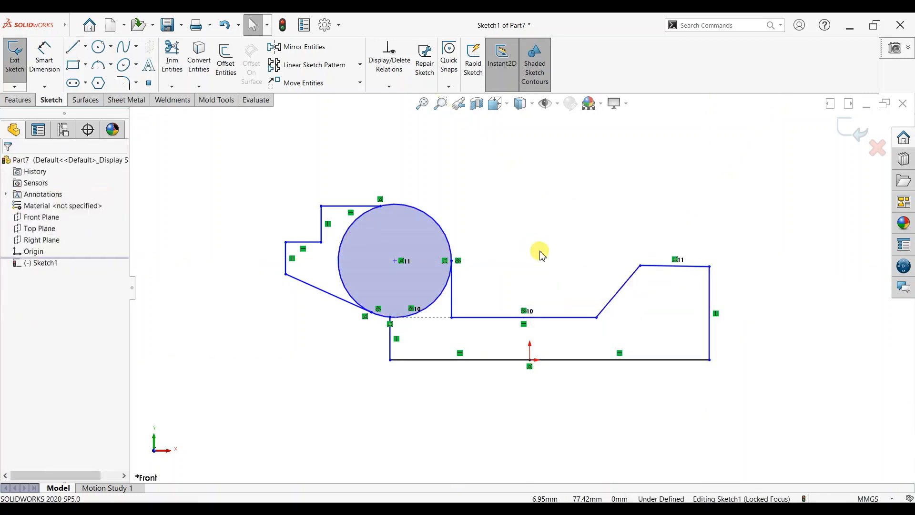
Step: Make the upper horizontal line of the stepped outline tangent to the circle
{"action": "left_click", "coordinate": [358, 210]}
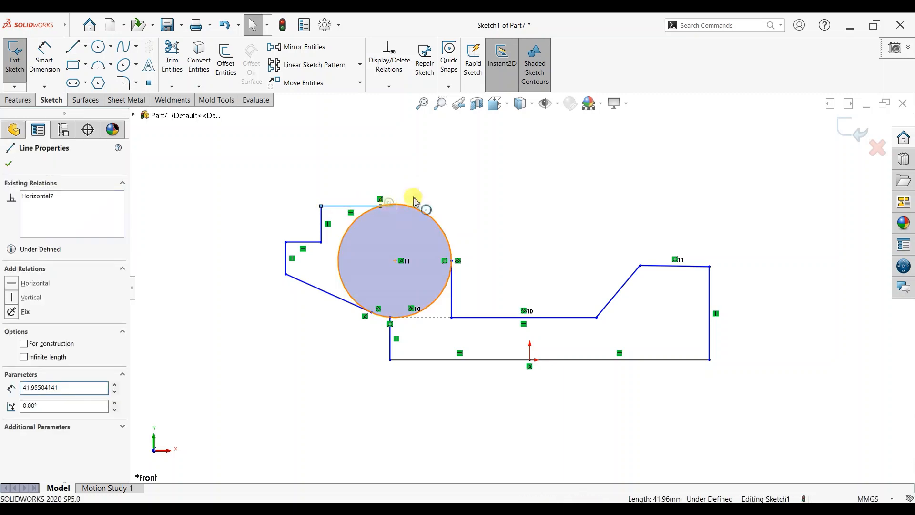
{"action": "left_click", "coordinate": [417, 199]}
{"action": "left_click", "coordinate": [367, 206], "text": "ctrl"}
{"action": "left_click", "coordinate": [417, 161]}
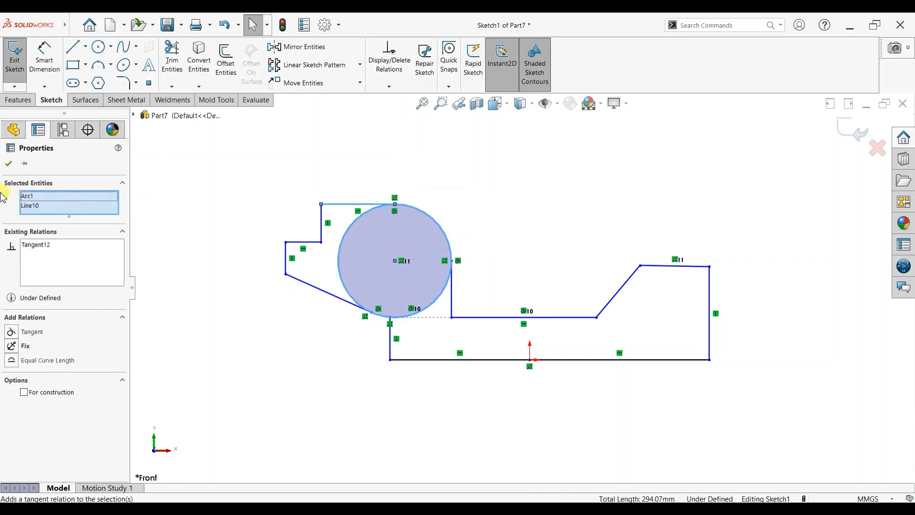
Step: Make the vertical line on the circle's right side tangent to the circle
{"action": "left_click", "coordinate": [9, 165]}
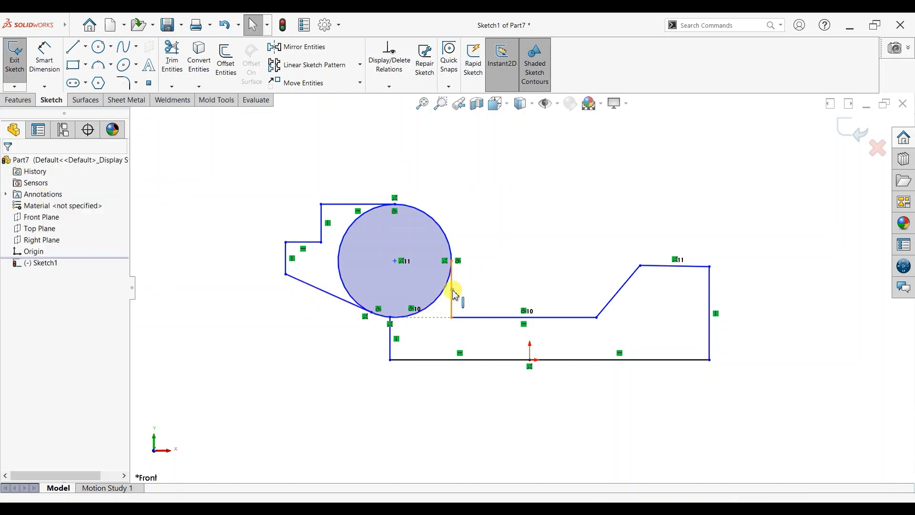
{"action": "left_click", "coordinate": [452, 244]}
{"action": "left_click", "coordinate": [453, 249], "text": "ctrl"}
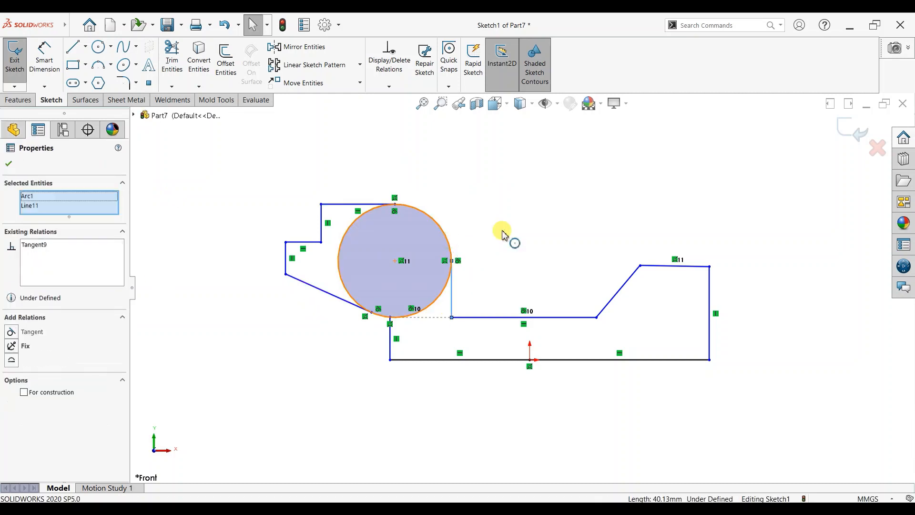
{"action": "left_click", "coordinate": [477, 198]}
{"action": "left_click", "coordinate": [8, 163]}
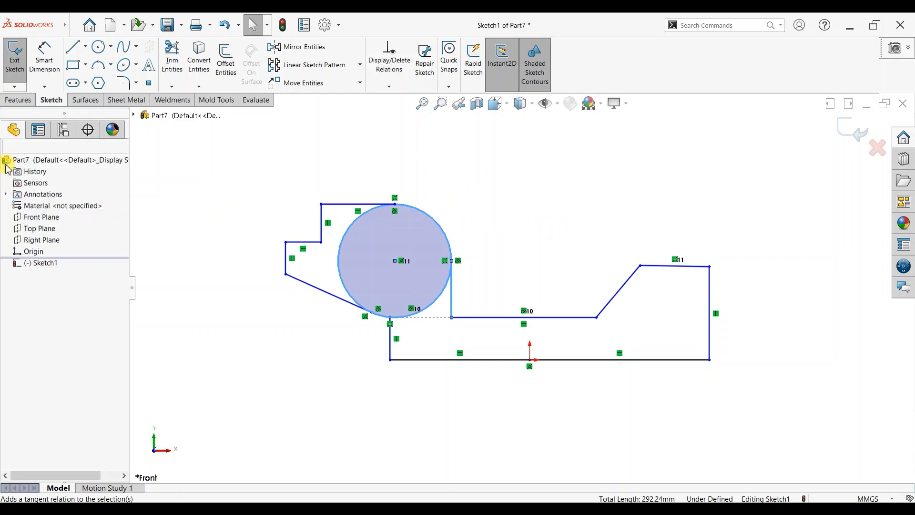
Step: Make the two bottom horizontal lines that meet at the origin collinear
{"action": "left_click", "coordinate": [493, 361]}
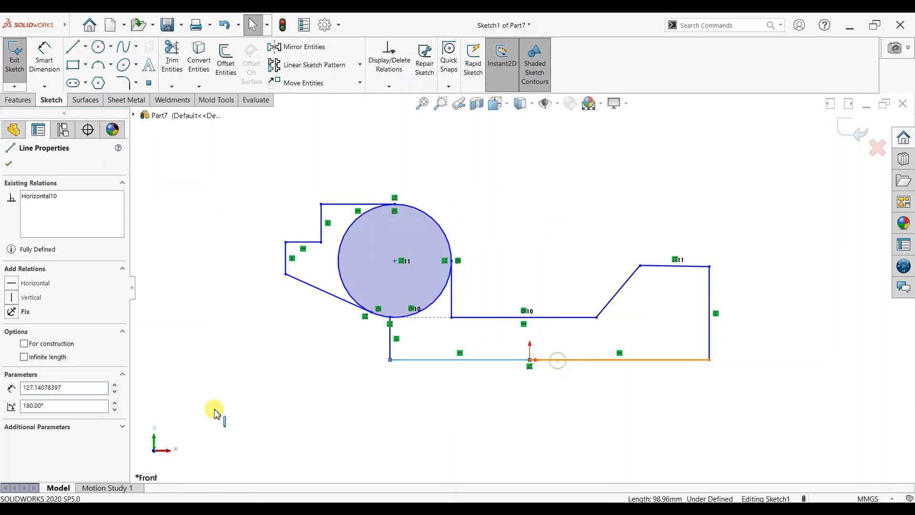
{"action": "left_click", "coordinate": [11, 364]}
{"action": "left_click", "coordinate": [9, 164]}
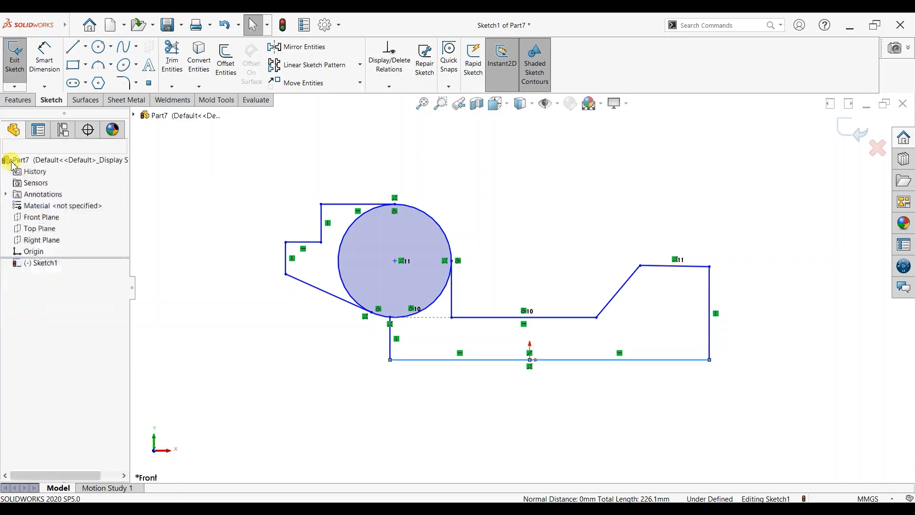
Step: Dimension the far right vertical edge of the profile at 50 mm
{"action": "left_click", "coordinate": [44, 60]}
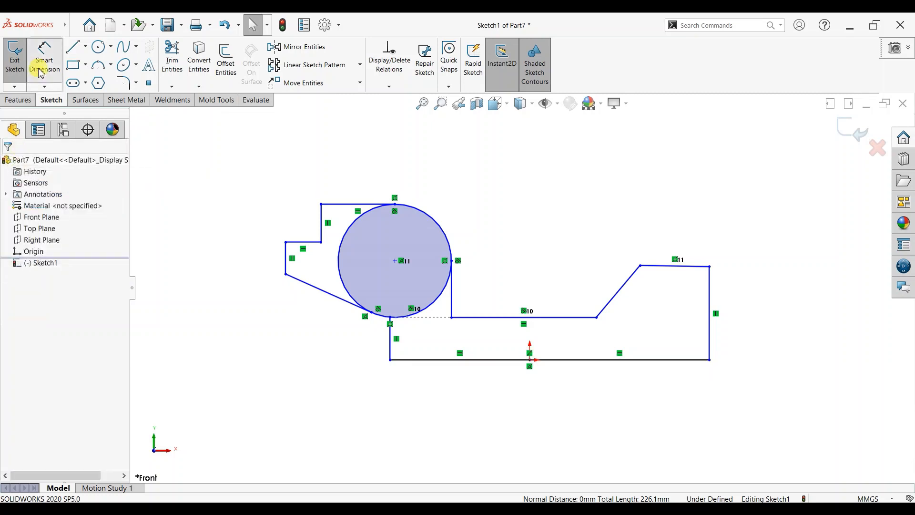
{"action": "left_click", "coordinate": [755, 317]}
{"action": "left_click", "coordinate": [758, 318]}
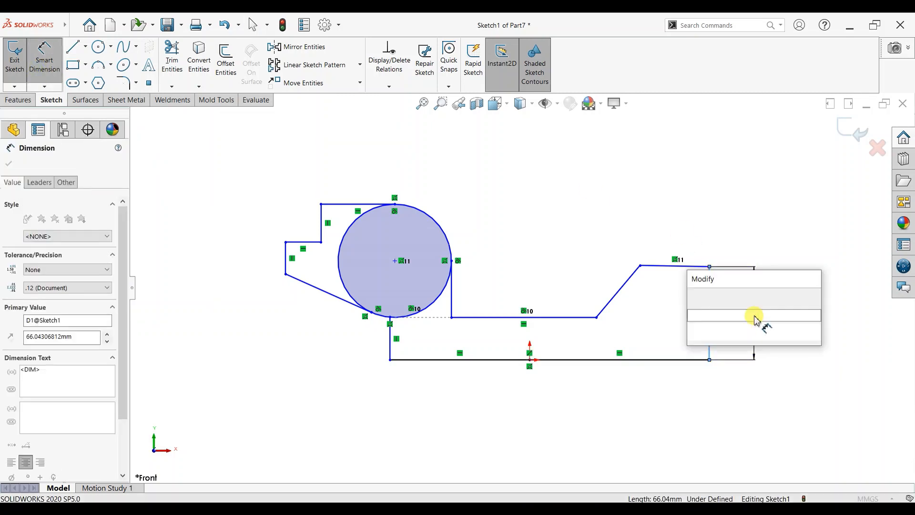
{"action": "type", "text": "50"}
{"action": "key", "text": "Return"}
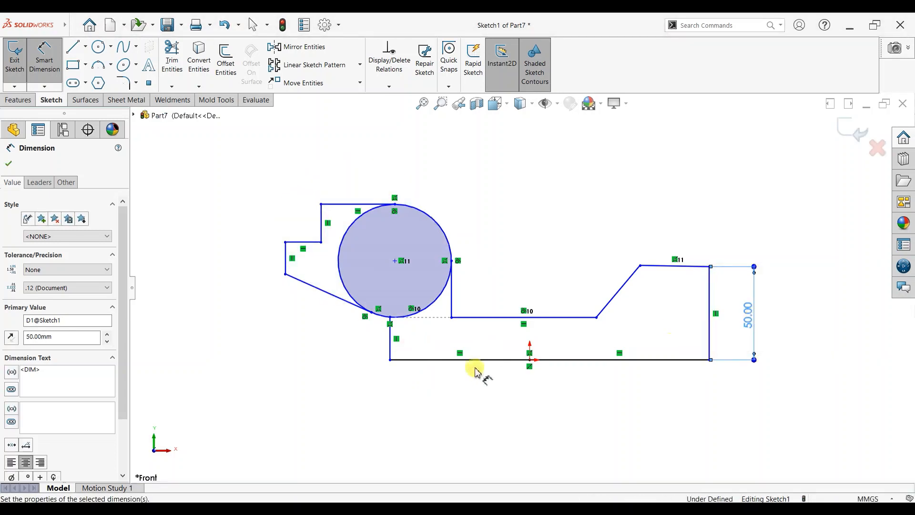
{"action": "left_click", "coordinate": [479, 361]}
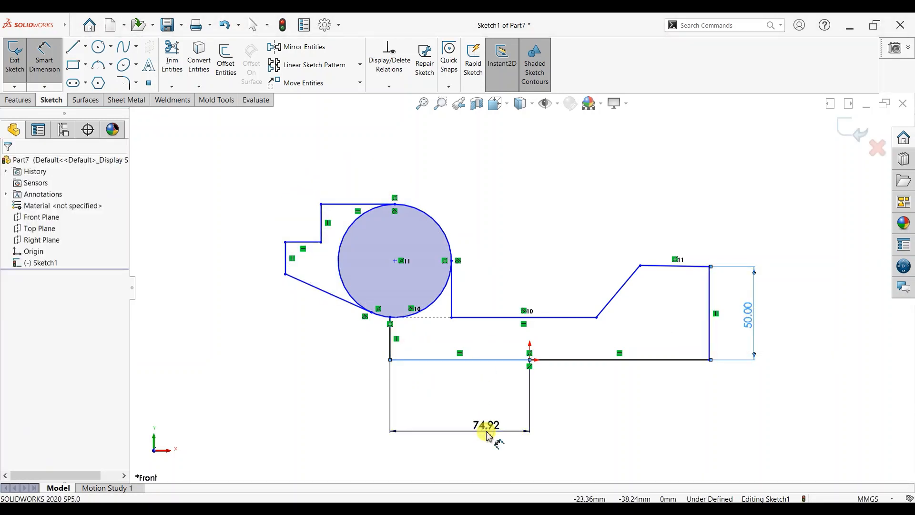
{"action": "left_click", "coordinate": [487, 434]}
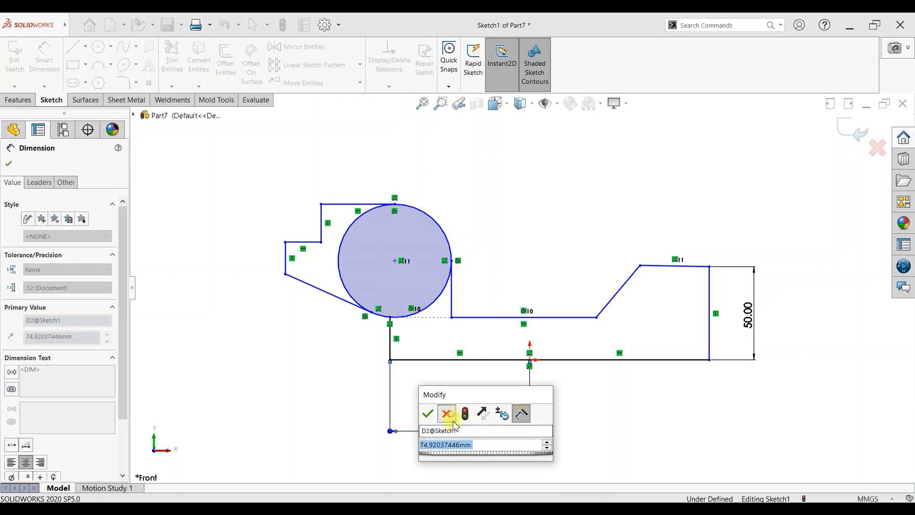
{"action": "left_click", "coordinate": [447, 414]}
{"action": "key", "text": "Delete"}
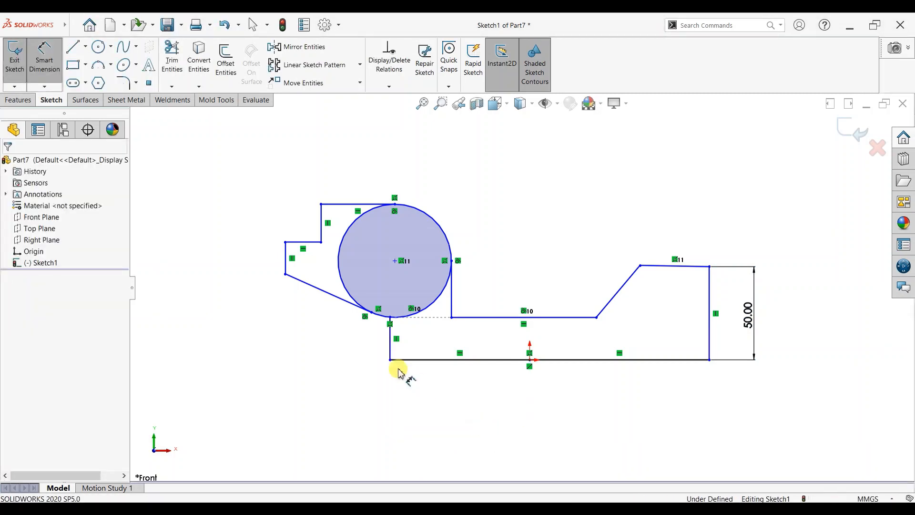
Step: Dimension the overall base width between the lower left and far right vertical edges at 160 mm
{"action": "left_click", "coordinate": [710, 350]}
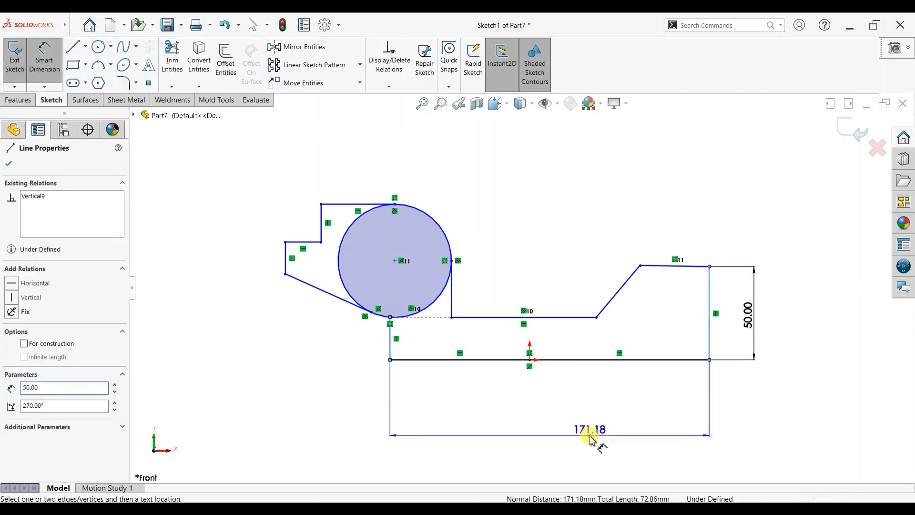
{"action": "left_click", "coordinate": [591, 439]}
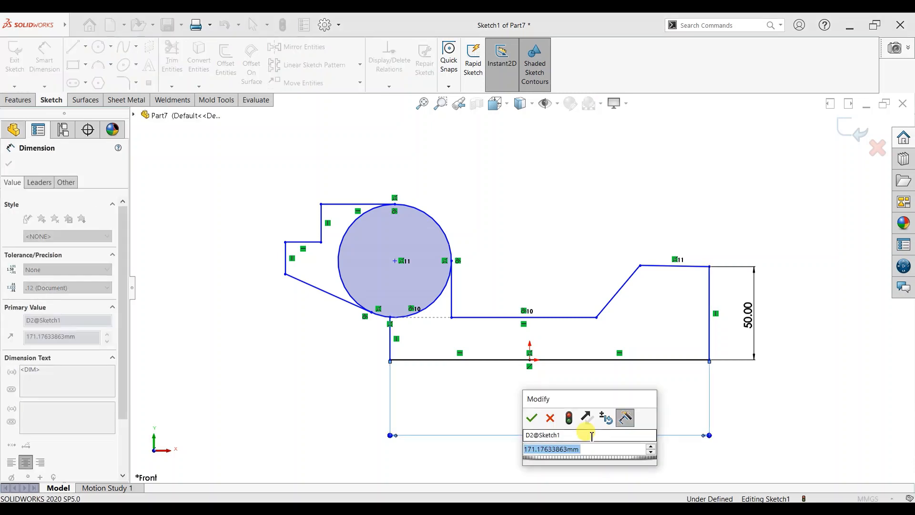
{"action": "type", "text": "160"}
{"action": "key", "text": "Return"}
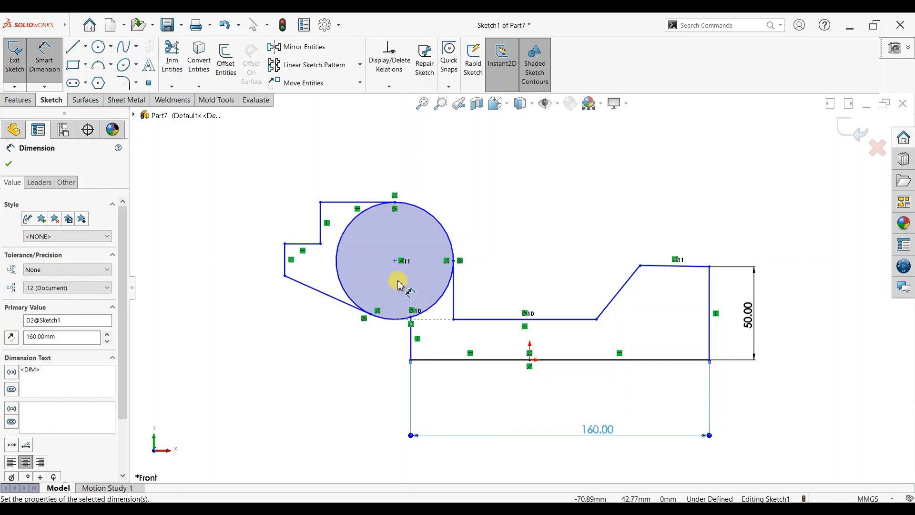
Step: Shift the base's left vertical edge leftward under the circle and lower the bottom outer corner of the stepped outline to restore its short vertical edge
{"action": "key", "text": "Escape"}
{"action": "left_click_drag", "start_coordinate": [403, 347], "coordinate": [348, 302]}
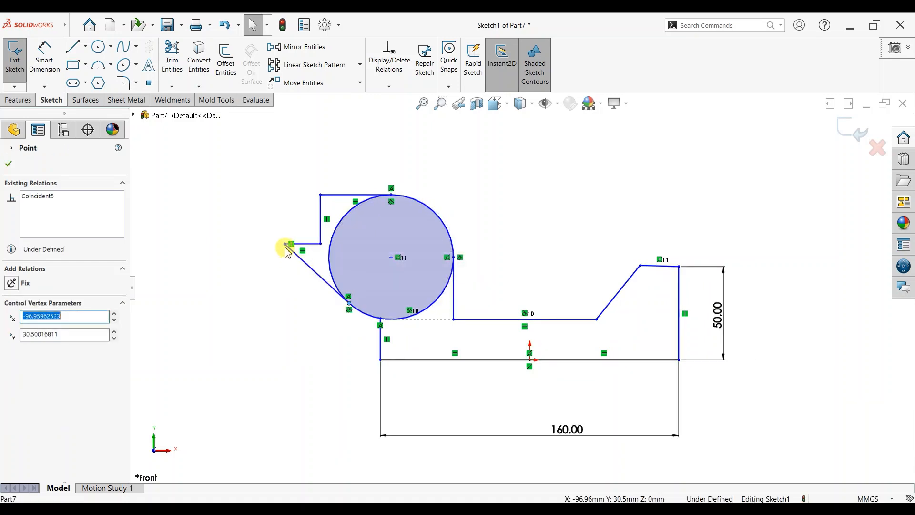
{"action": "left_click_drag", "start_coordinate": [285, 247], "coordinate": [284, 260]}
{"action": "left_click", "coordinate": [293, 335]}
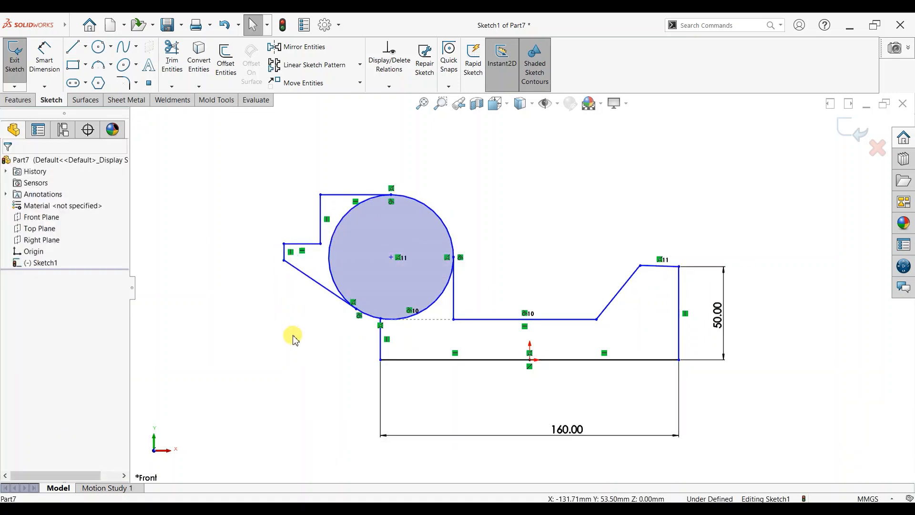
Step: Dimension the circle's diameter at 50 mm
{"action": "left_click", "coordinate": [45, 54]}
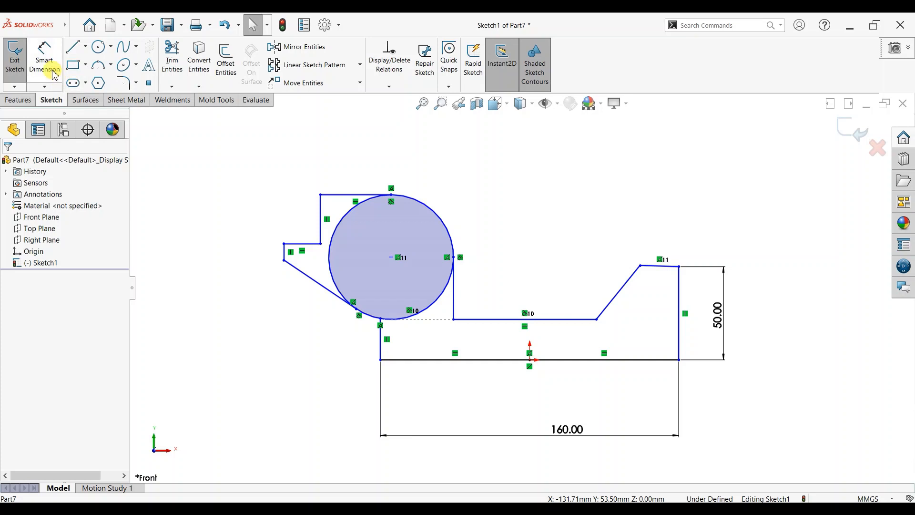
{"action": "left_click", "coordinate": [426, 199]}
{"action": "left_click", "coordinate": [434, 190]}
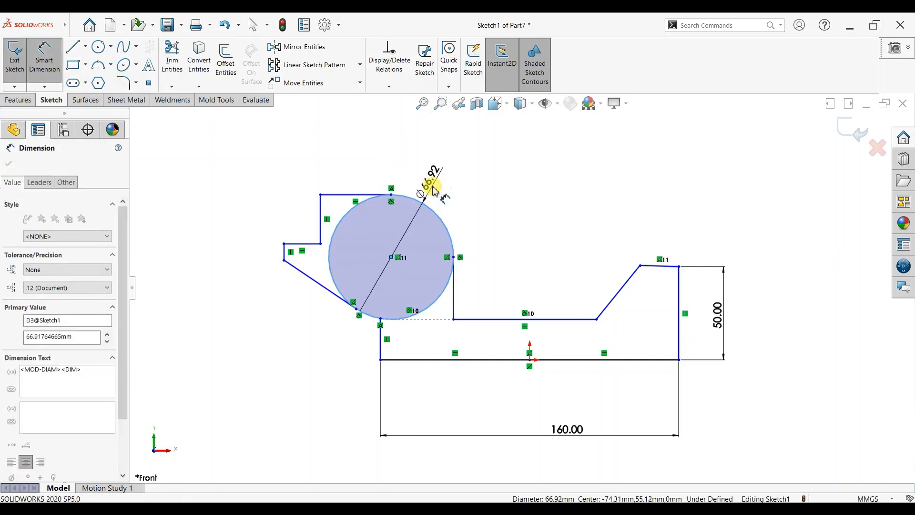
{"action": "type", "text": "50"}
{"action": "key", "text": "Return"}
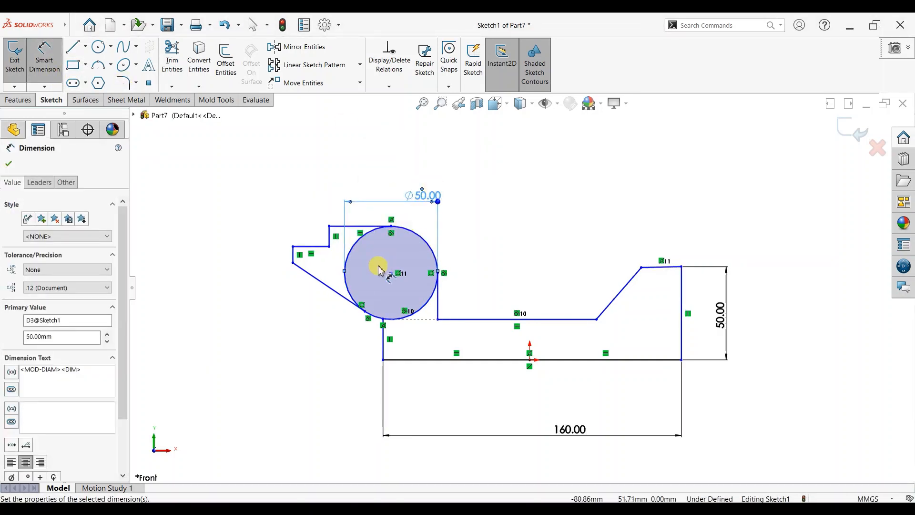
{"action": "scroll", "coordinate": [371, 290], "scroll_direction": "down", "scroll_amount": 1}
{"action": "key", "text": "Escape"}
Step: Dimension the horizontal distance between the circle's center and the upper endpoint of the base's left vertical edge at 5 mm
{"action": "left_click", "coordinate": [45, 60]}
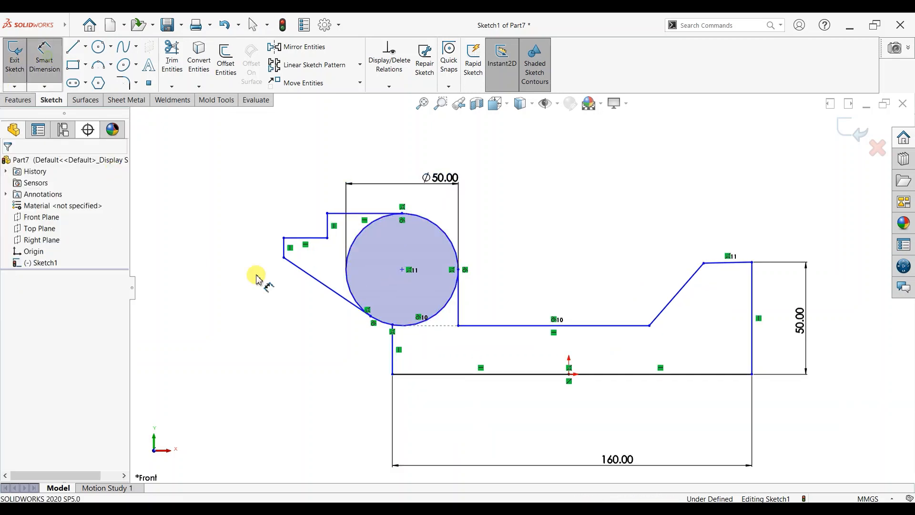
{"action": "left_click", "coordinate": [402, 270]}
{"action": "left_click", "coordinate": [392, 325]}
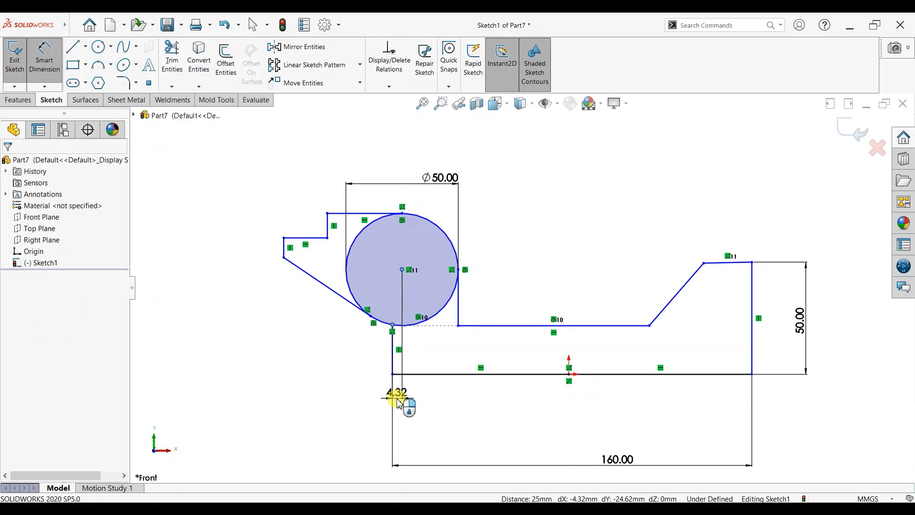
{"action": "left_click", "coordinate": [396, 400]}
{"action": "type", "text": "5"}
{"action": "key", "text": "Return"}
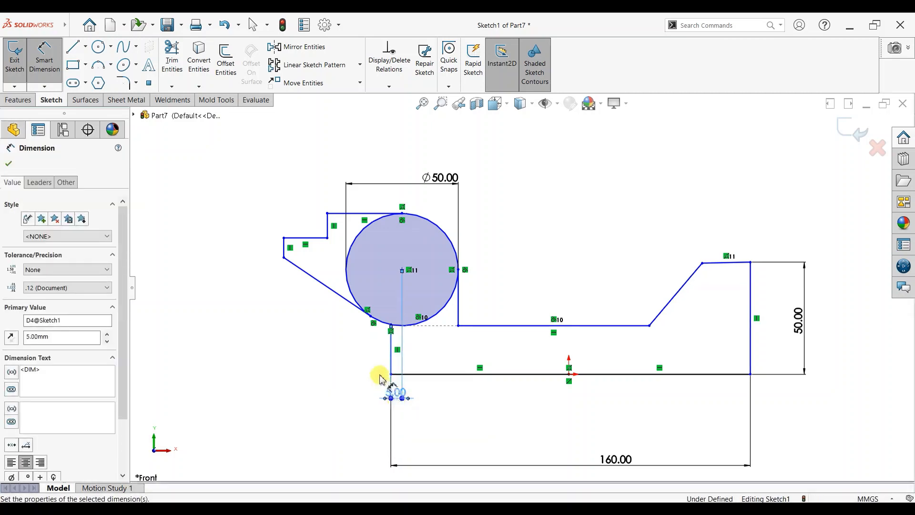
Step: Dimension the height of the base's left vertical edge at 25 mm
{"action": "left_click", "coordinate": [391, 352]}
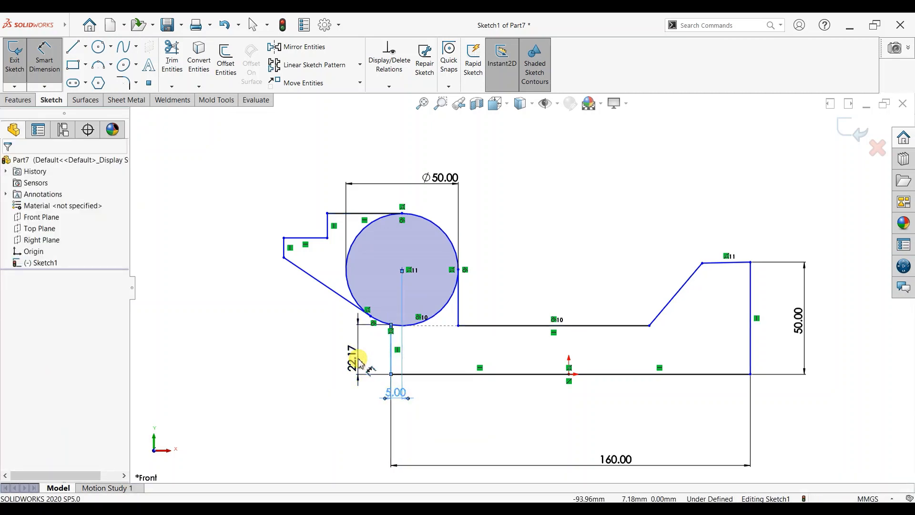
{"action": "left_click", "coordinate": [358, 359]}
{"action": "type", "text": "20"}
{"action": "key", "text": "Return"}
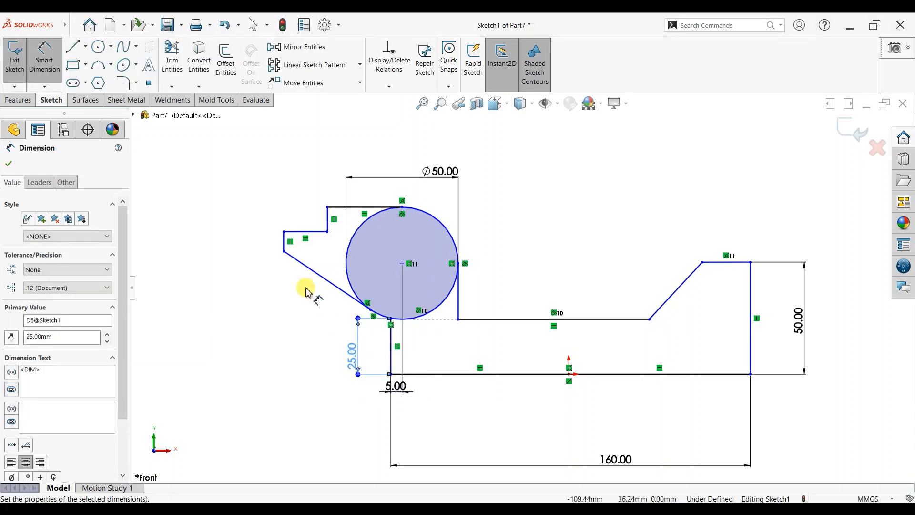
{"action": "key", "text": "Escape"}
Step: Dimension the vertical distance from the base line to the stepped outline's lower outer corner at 50 mm
{"action": "left_click", "coordinate": [283, 250]}
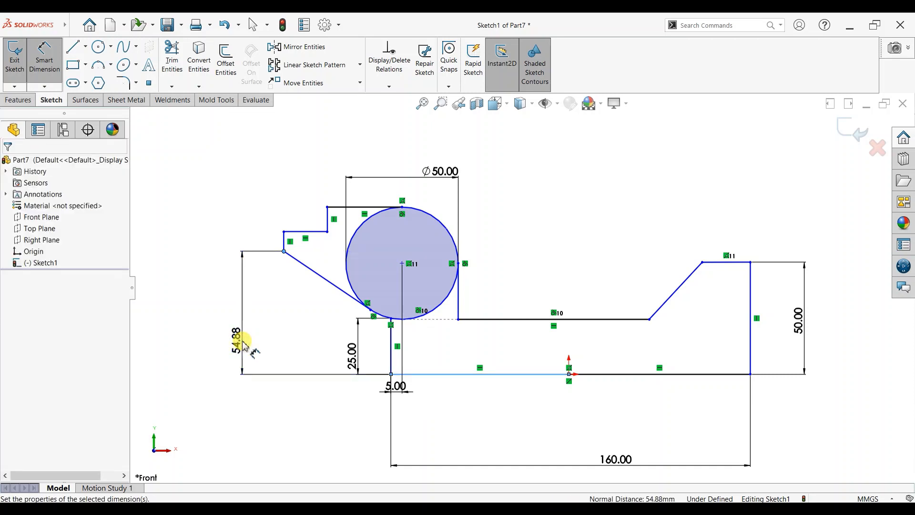
{"action": "left_click", "coordinate": [244, 342]}
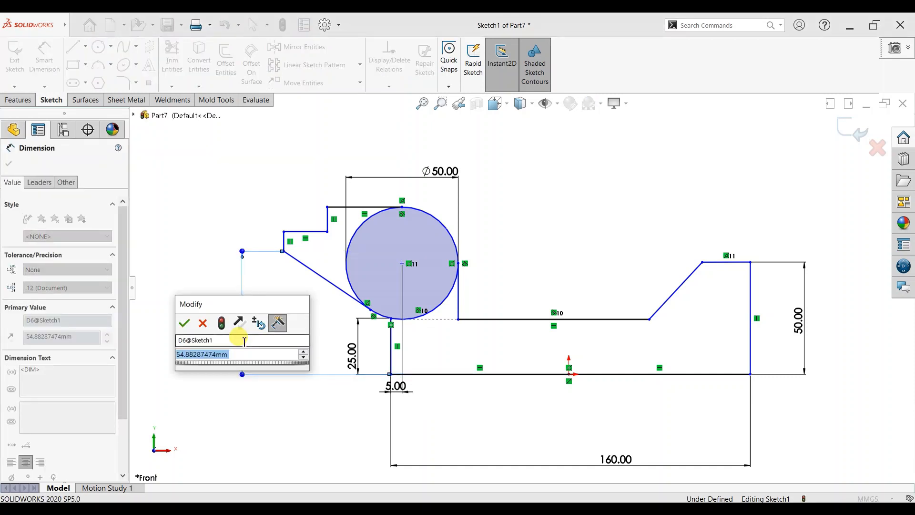
{"action": "type", "text": "5"}
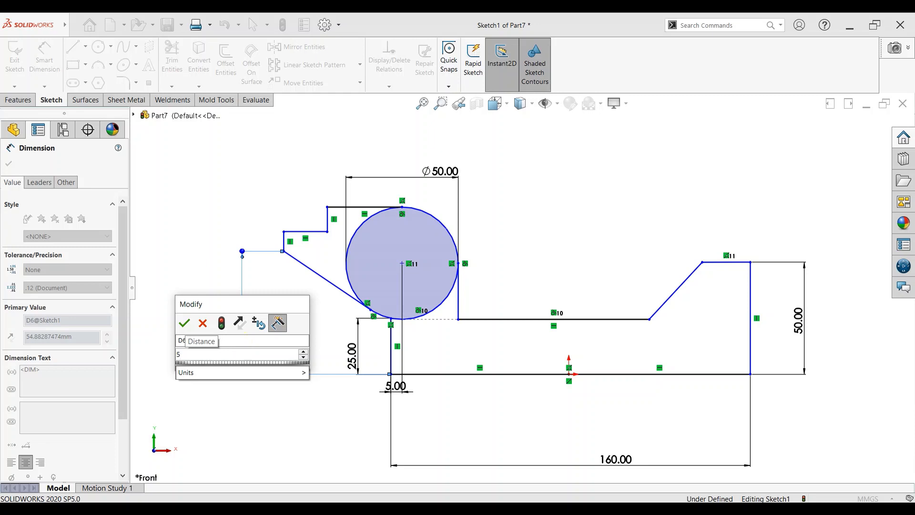
{"action": "type", "text": "0"}
{"action": "key", "text": "Return"}
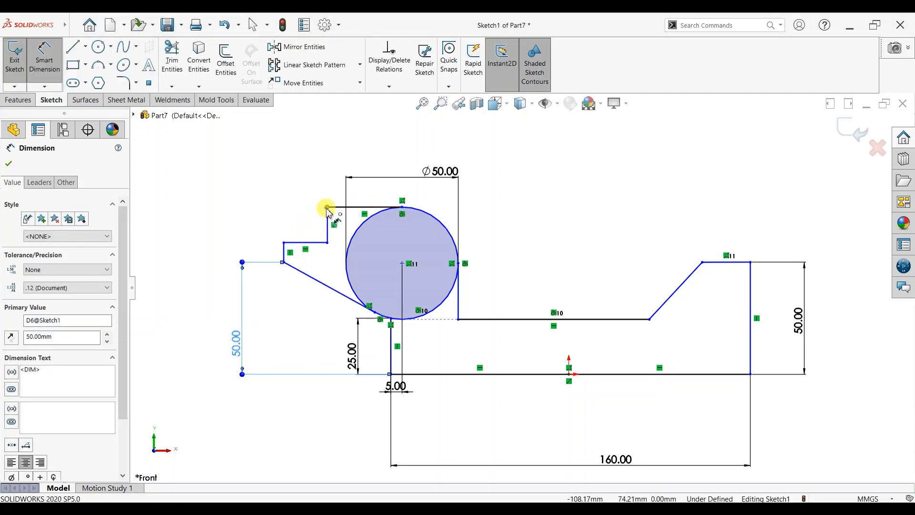
Step: Add a driven vertical dimension between the stepped outline's top left corner and its lower outer corner
{"action": "left_click", "coordinate": [327, 208]}
{"action": "left_click", "coordinate": [283, 263]}
{"action": "left_click", "coordinate": [180, 244]}
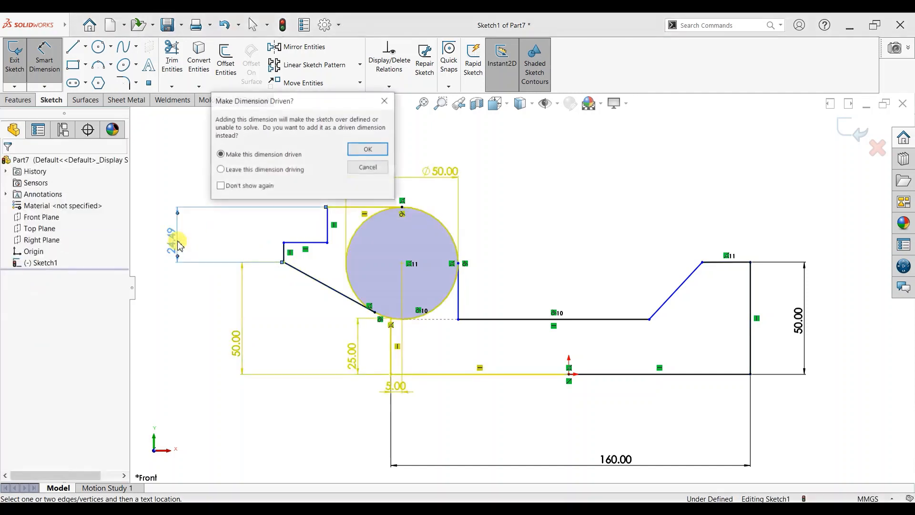
{"action": "left_click", "coordinate": [355, 150]}
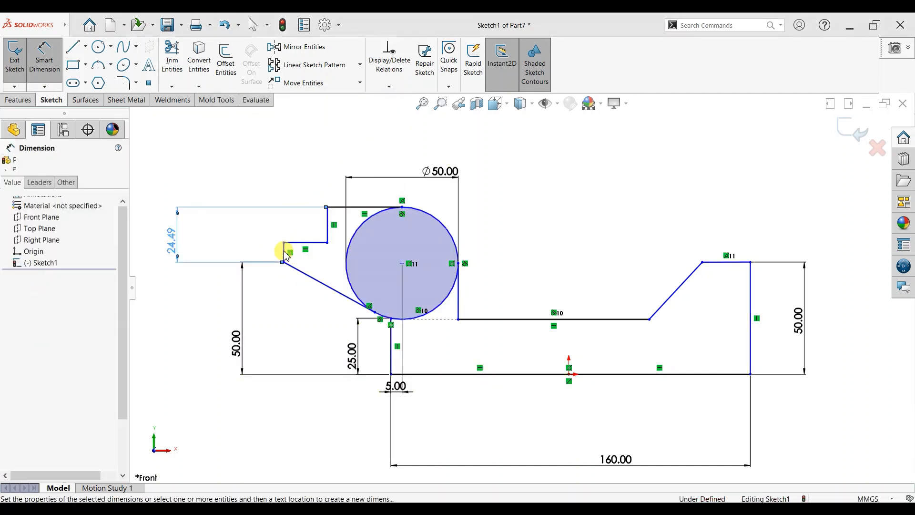
Step: Dimension the short outer vertical edge of the stepped outline at 10 mm
{"action": "left_click", "coordinate": [285, 253]}
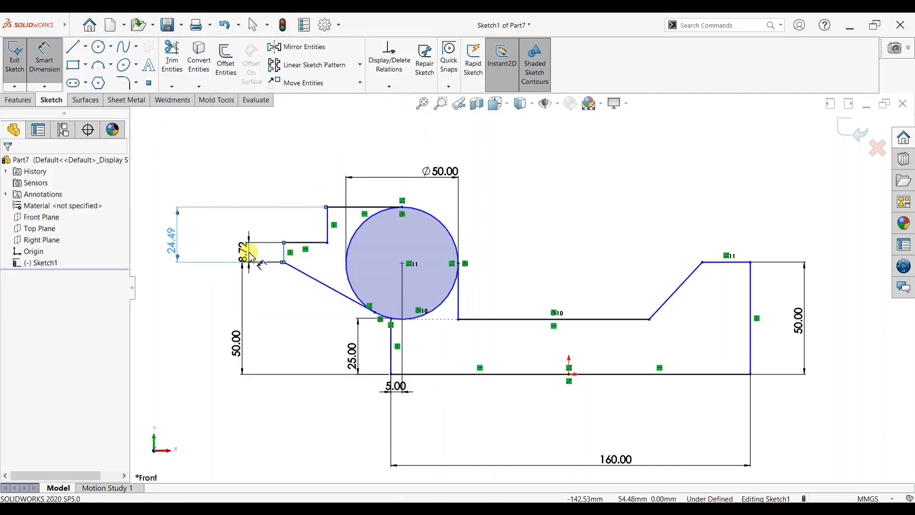
{"action": "left_click", "coordinate": [249, 254]}
{"action": "type", "text": "10"}
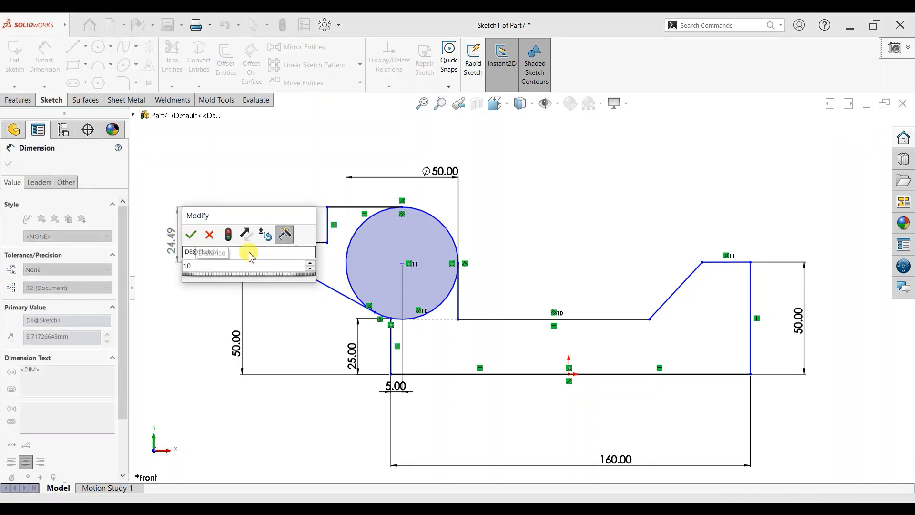
{"action": "key", "text": "Return"}
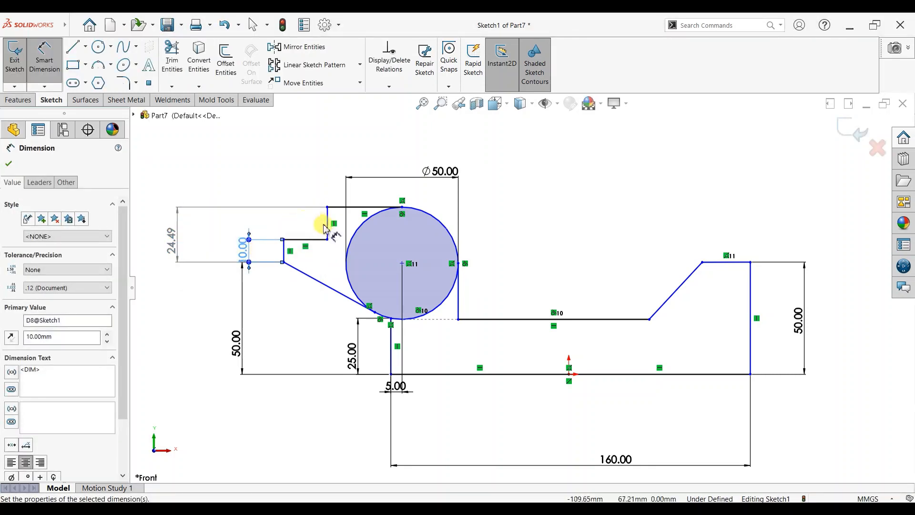
Step: Dimension the horizontal width of the lower ledge on the stepped outline at 20 mm
{"action": "left_click", "coordinate": [305, 240]}
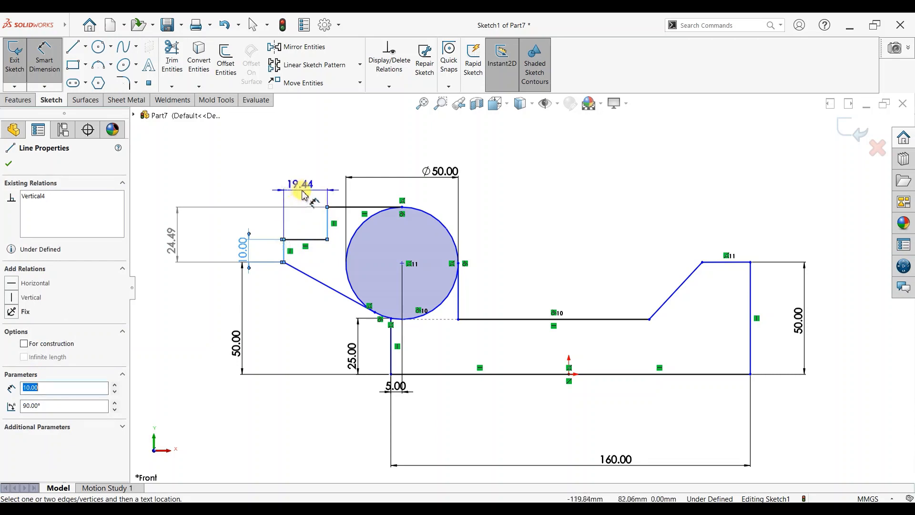
{"action": "left_click", "coordinate": [305, 195]}
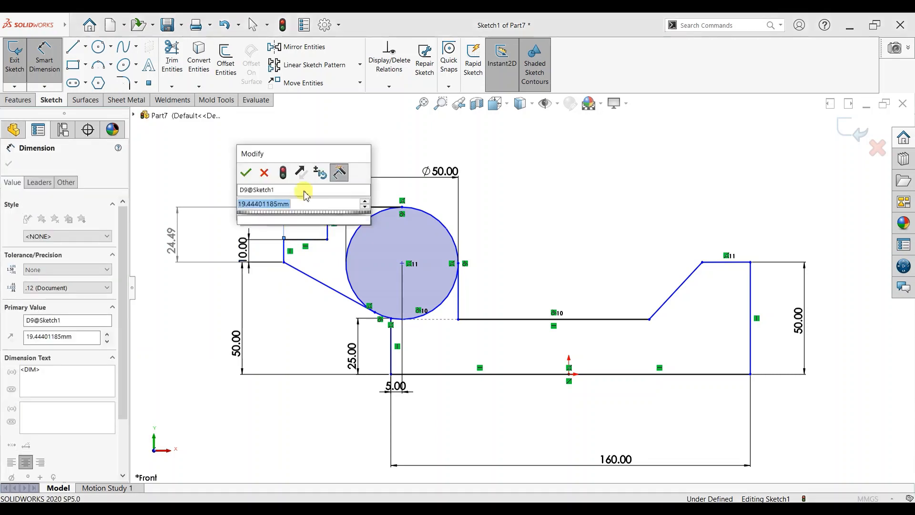
{"action": "type", "text": "20"}
{"action": "key", "text": "Return"}
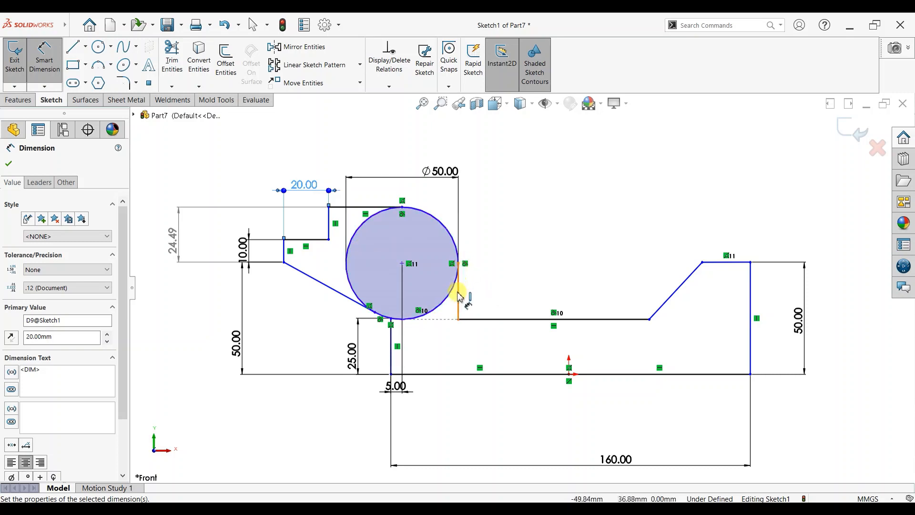
Step: Dimension the height of the line running from the circle's right side down to the horizontal floor line at 15 mm
{"action": "left_click", "coordinate": [506, 302]}
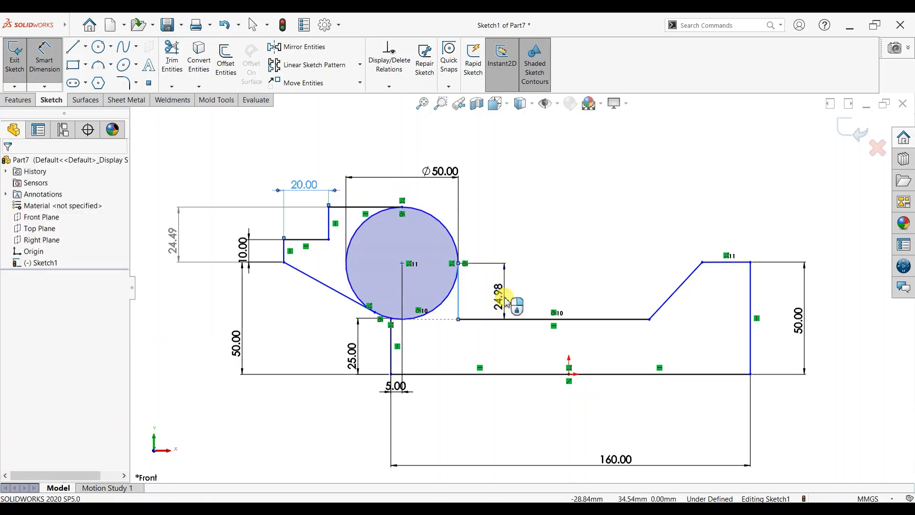
{"action": "left_click", "coordinate": [503, 299]}
{"action": "type", "text": "1"}
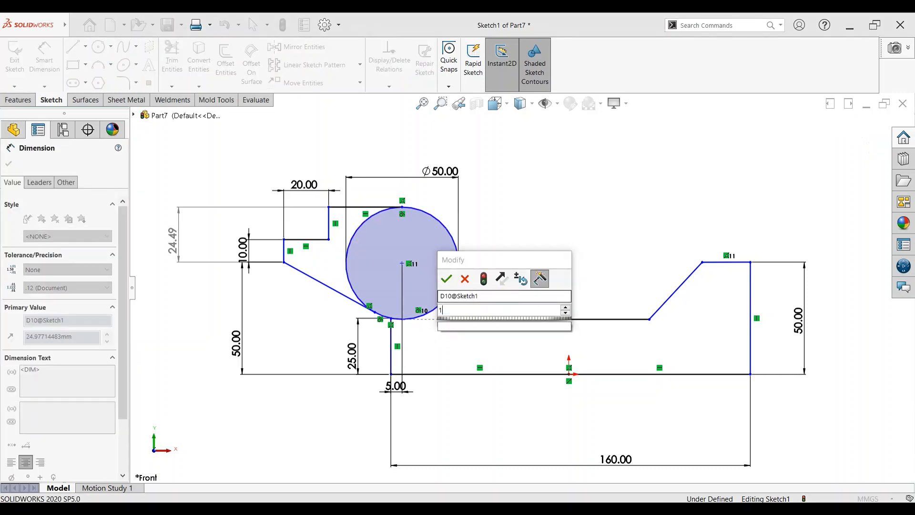
{"action": "type", "text": "5"}
{"action": "key", "text": "Return"}
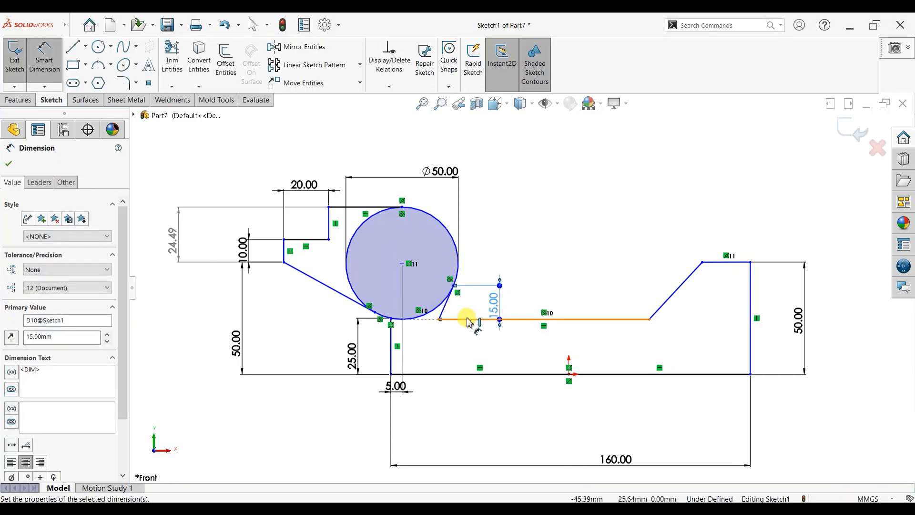
Step: Apply a Vertical relation to the slanted line joining the circle's right side to the horizontal floor line
{"action": "key", "text": "Escape"}
{"action": "left_click", "coordinate": [457, 309]}
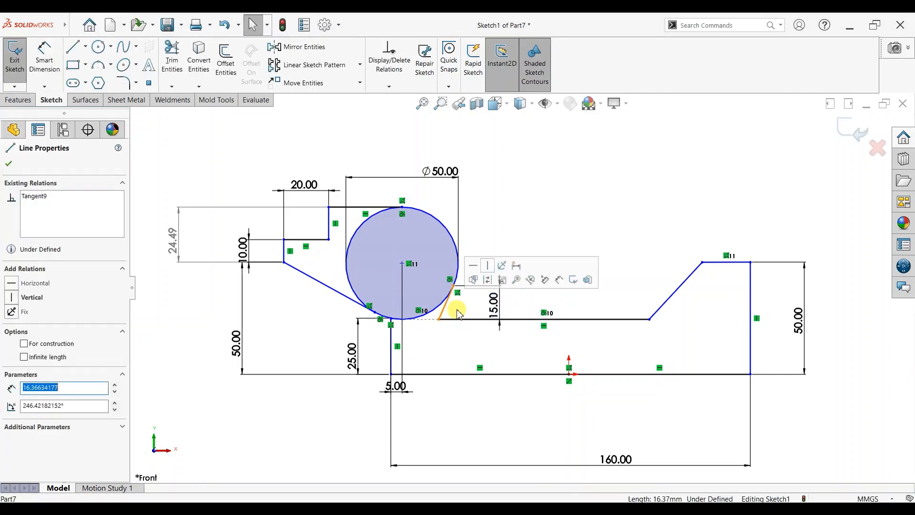
{"action": "left_click", "coordinate": [487, 265]}
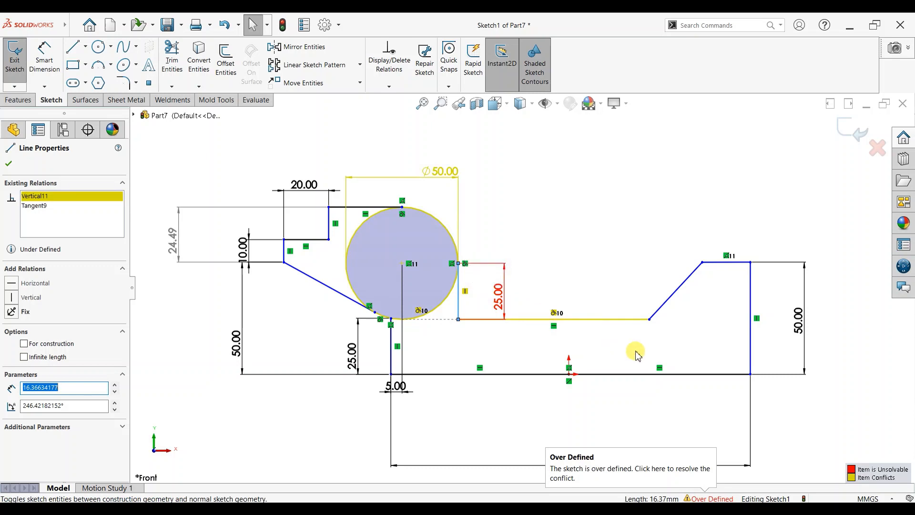
{"action": "left_click", "coordinate": [9, 166]}
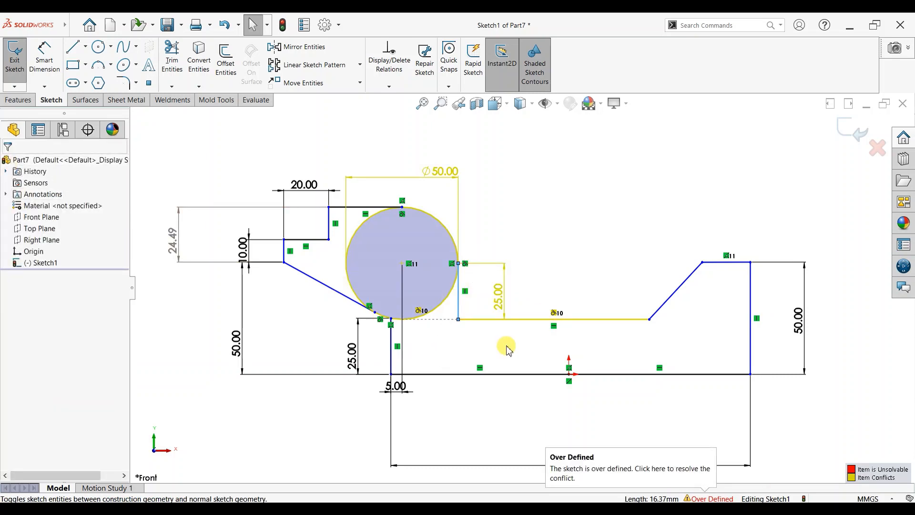
Step: Trim away the horizontal floor line and redraw it from the vertical edge's lower end to the foot of the slope
{"action": "left_click", "coordinate": [172, 57]}
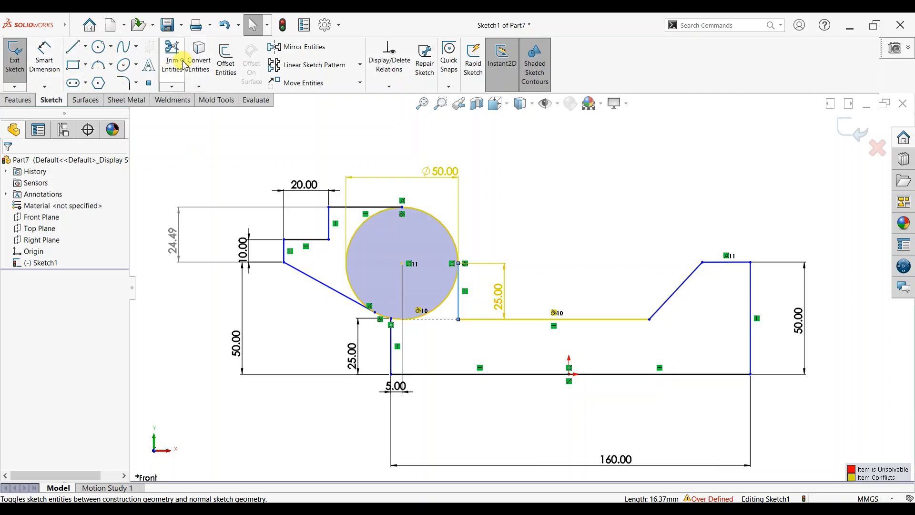
{"action": "left_click_drag", "start_coordinate": [577, 269], "coordinate": [569, 334]}
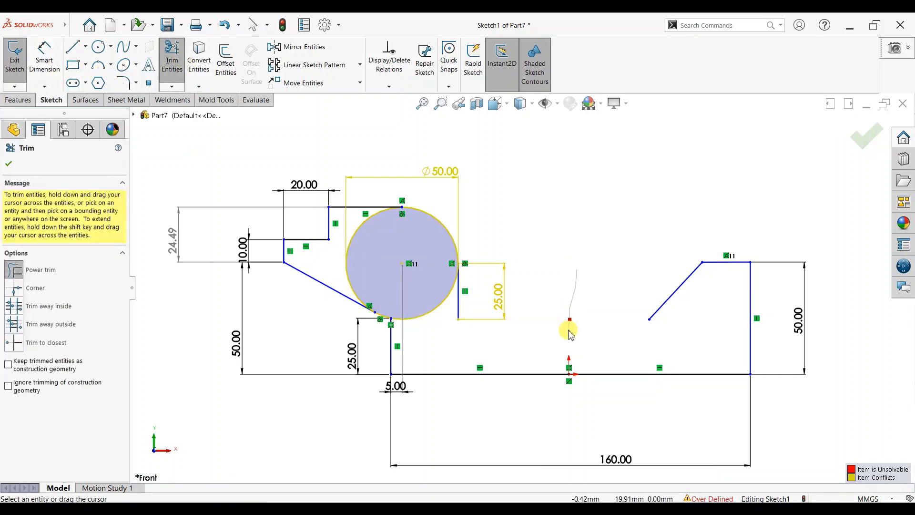
{"action": "left_click", "coordinate": [23, 160]}
{"action": "left_click", "coordinate": [72, 46]}
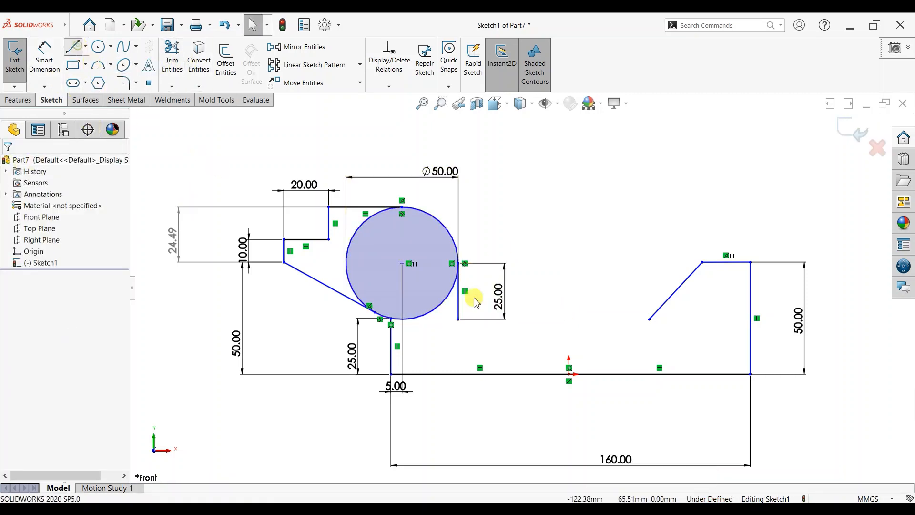
{"action": "left_click", "coordinate": [458, 319]}
{"action": "left_click", "coordinate": [650, 319]}
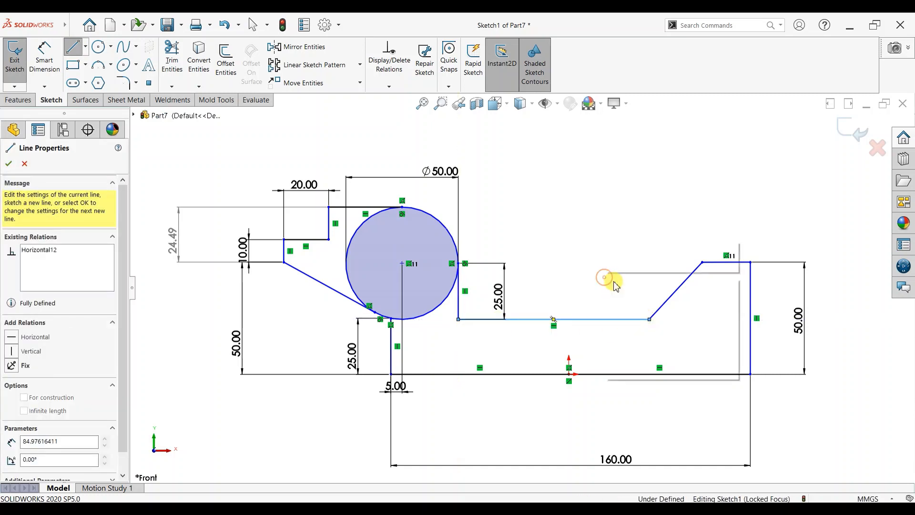
{"action": "key", "text": "Escape"}
Step: Dimension the horizontal floor line between the vertical edge and the slope's foot at 70 mm
{"action": "left_click", "coordinate": [58, 82]}
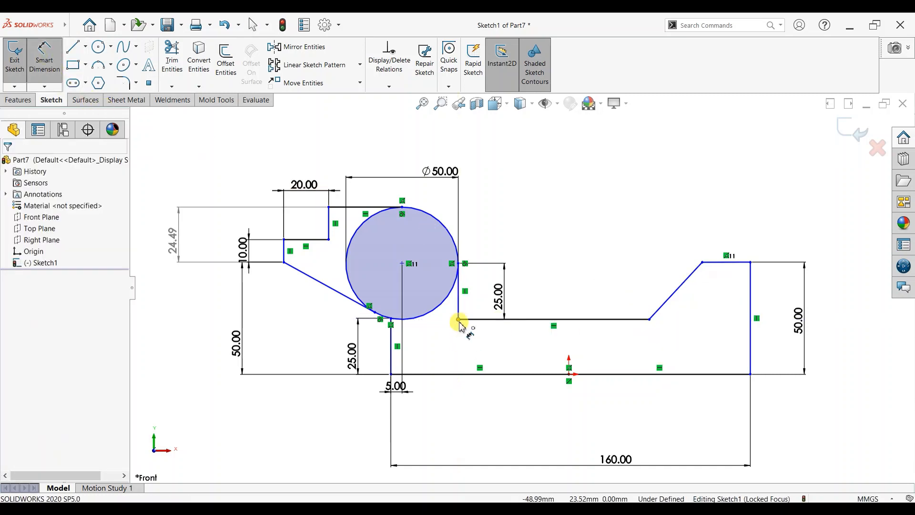
{"action": "left_click", "coordinate": [650, 319]}
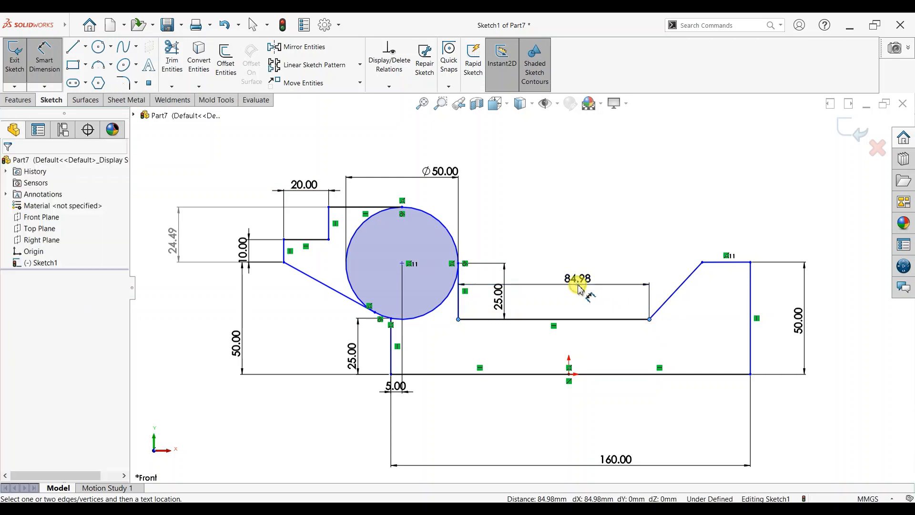
{"action": "left_click", "coordinate": [579, 288]}
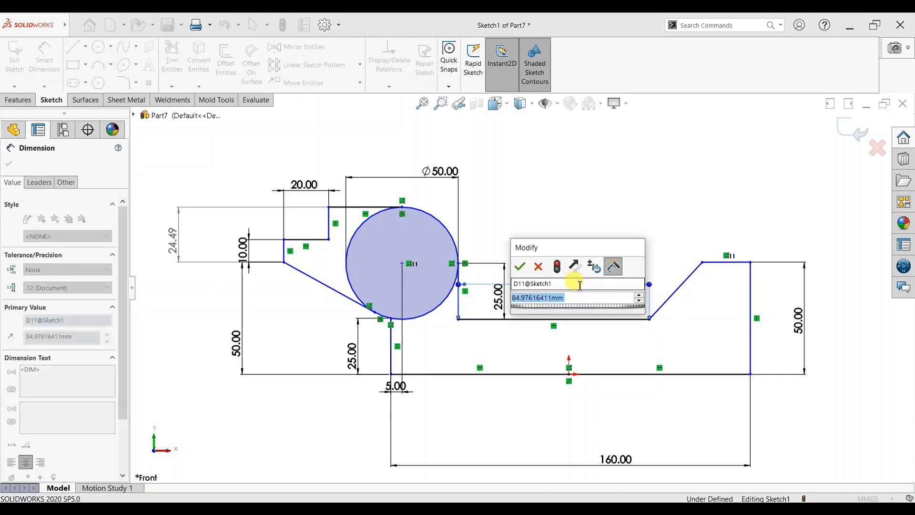
{"action": "type", "text": "70"}
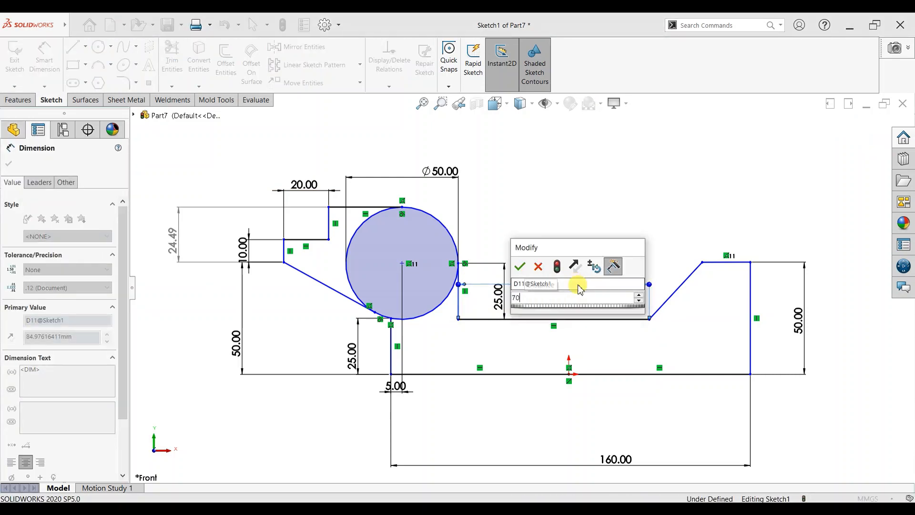
{"action": "key", "text": "Return"}
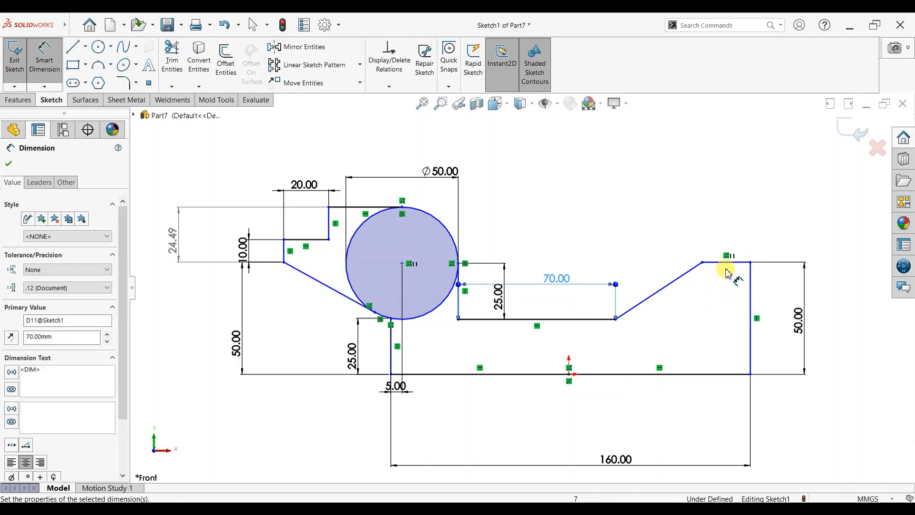
Step: Dimension the short top edge at the right end of the profile at 25 mm
{"action": "left_click", "coordinate": [751, 261]}
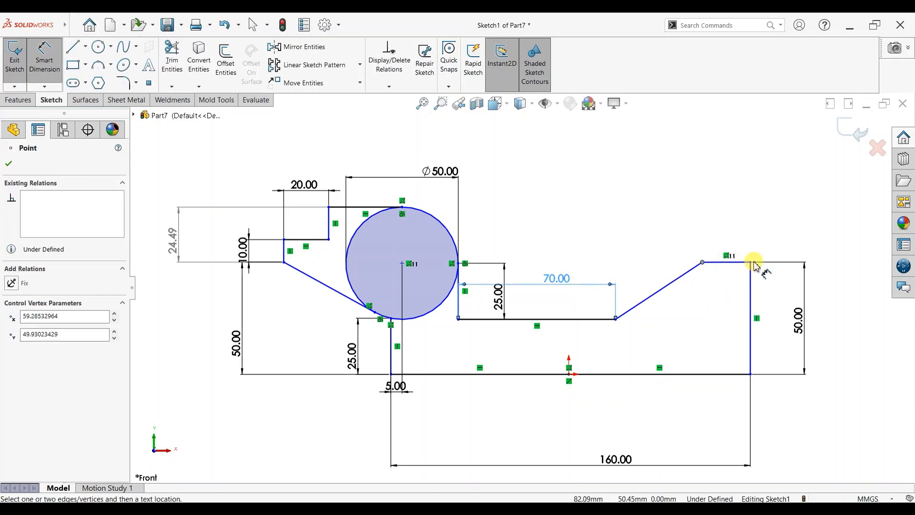
{"action": "left_click", "coordinate": [702, 262]}
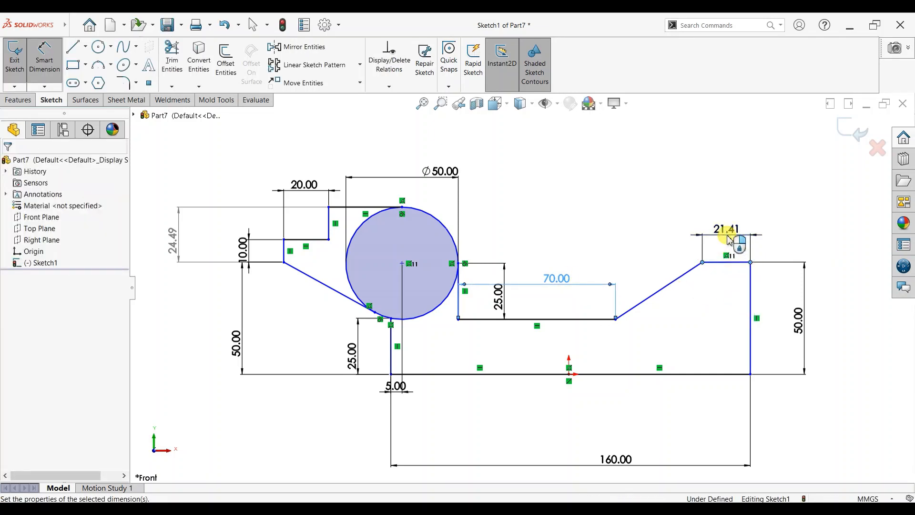
{"action": "left_click", "coordinate": [728, 238]}
{"action": "type", "text": "25"}
{"action": "key", "text": "Return"}
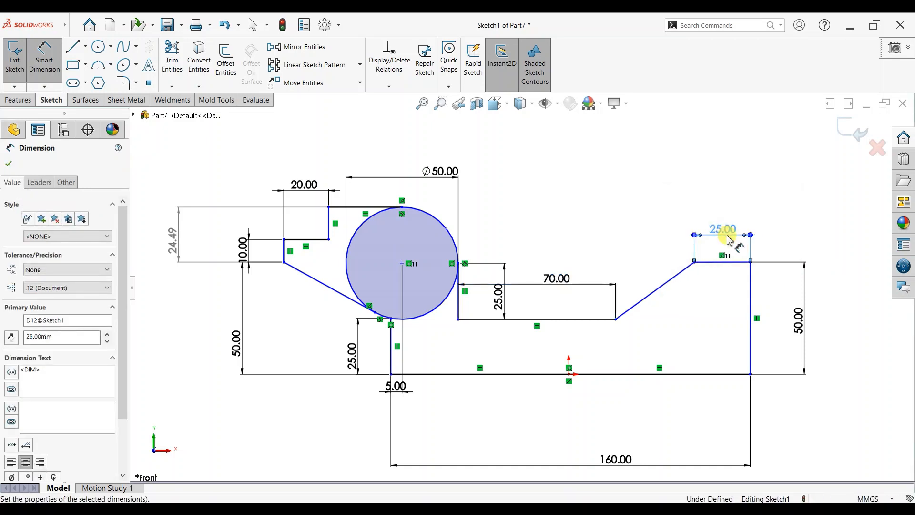
Step: Change the overall length of the profile's base line to 150 mm
{"action": "scroll", "coordinate": [546, 367], "scroll_direction": "up", "scroll_amount": 3}
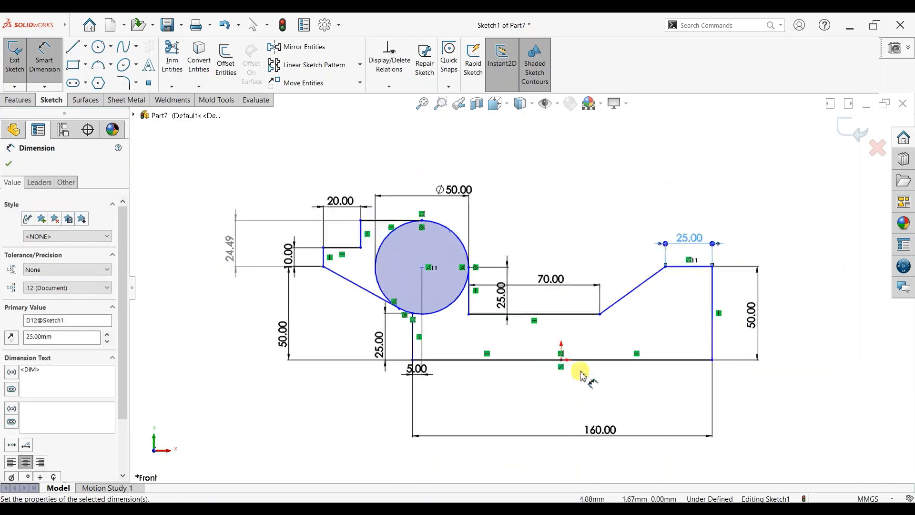
{"action": "left_click", "coordinate": [582, 409]}
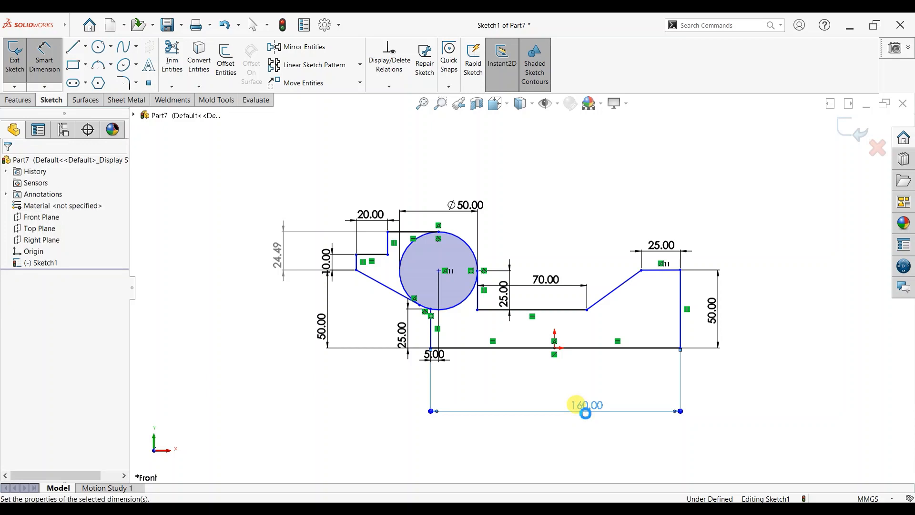
{"action": "double_click", "coordinate": [585, 412]}
{"action": "type", "text": "150"}
{"action": "key", "text": "Return"}
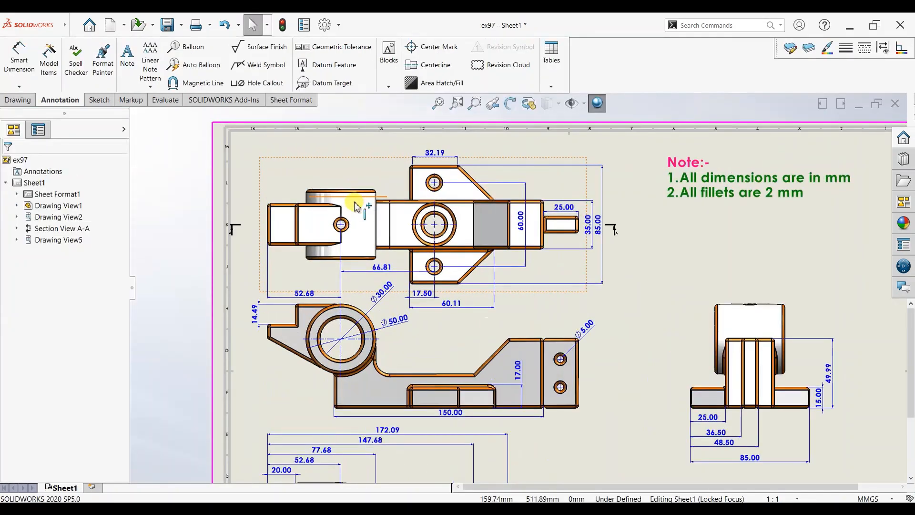
Step: Switch to the ex97 drawing and examine the dimensions in its top, front, side and section views
{"action": "scroll", "coordinate": [653, 321], "scroll_direction": "down", "scroll_amount": 3}
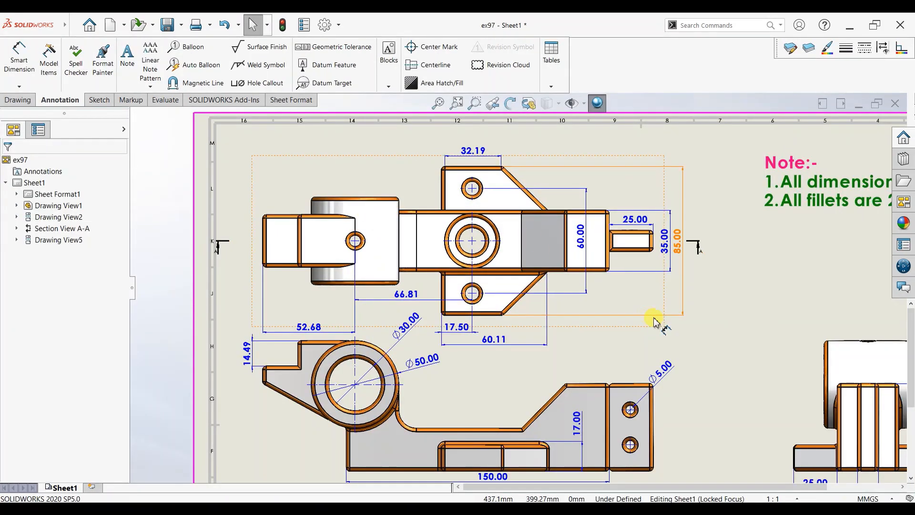
{"action": "mouse_move", "coordinate": [738, 358]}
{"action": "middle_mouse_down"}
{"action": "mouse_move", "coordinate": [686, 291]}
{"action": "mouse_move", "coordinate": [582, 210]}
{"action": "mouse_move", "coordinate": [643, 180]}
{"action": "mouse_move", "coordinate": [649, 238]}
{"action": "middle_mouse_up"}
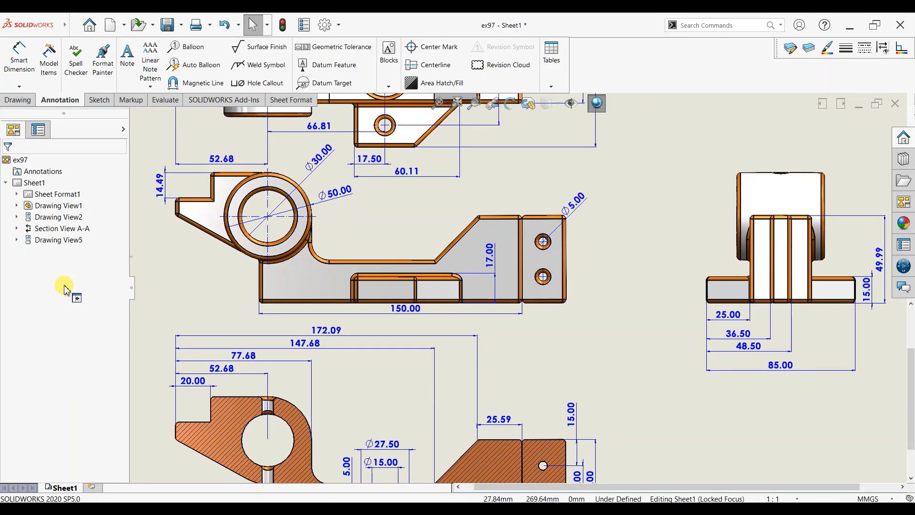
{"action": "left_click_drag", "start_coordinate": [66, 289], "coordinate": [619, 421]}
{"action": "middle_click_drag", "start_coordinate": [639, 374], "coordinate": [615, 255]}
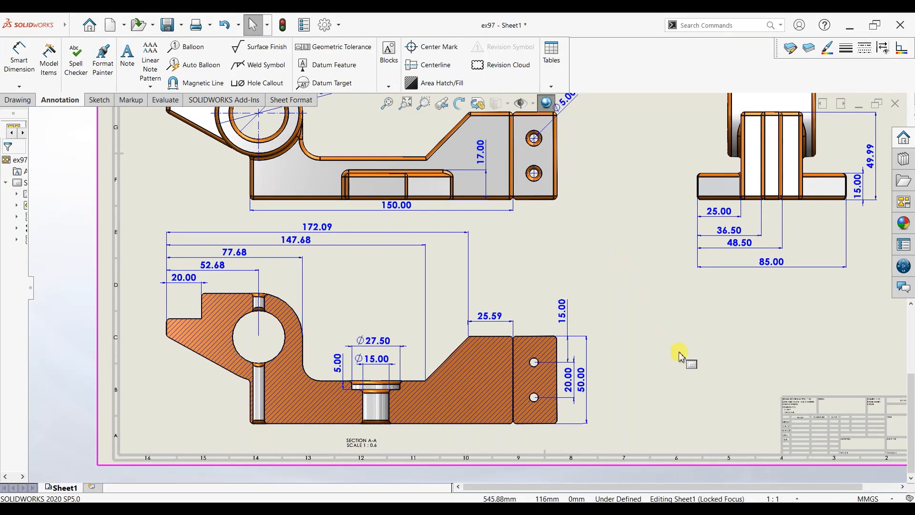
{"action": "middle_click_drag", "start_coordinate": [696, 335], "coordinate": [576, 416]}
{"action": "mouse_move", "coordinate": [500, 220]}
{"action": "middle_mouse_down"}
{"action": "mouse_move", "coordinate": [554, 300]}
{"action": "mouse_move", "coordinate": [535, 303]}
{"action": "middle_mouse_up"}
{"action": "scroll", "coordinate": [554, 300], "scroll_direction": "up", "scroll_amount": 3}
{"action": "scroll", "coordinate": [535, 304], "scroll_direction": "up", "scroll_amount": 3}
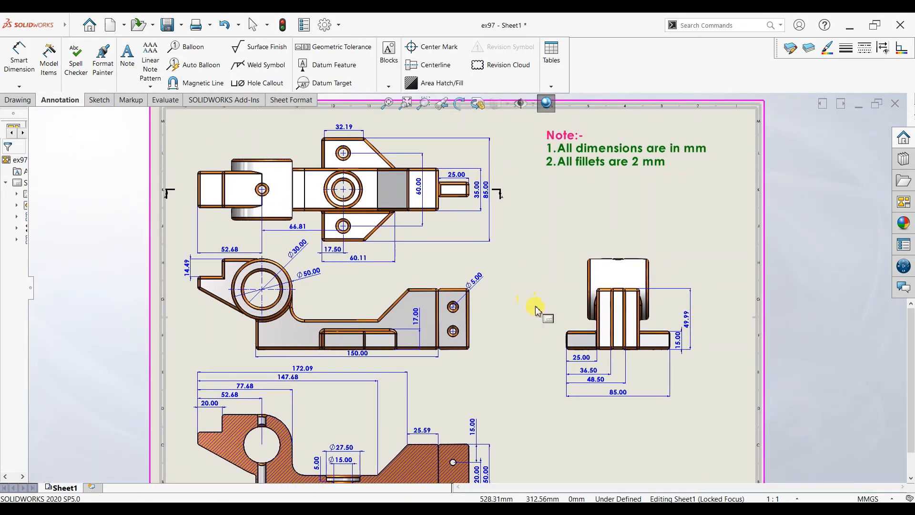
{"action": "middle_click_drag", "start_coordinate": [518, 399], "coordinate": [522, 403]}
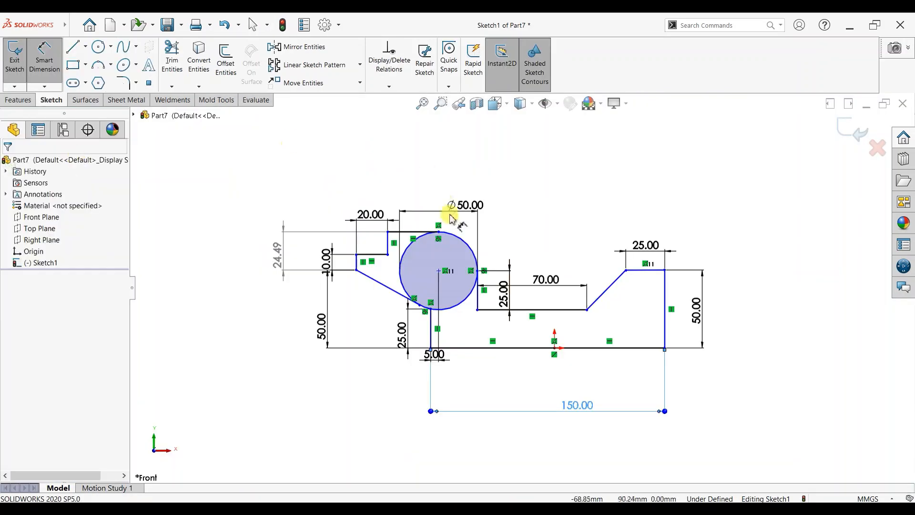
Step: Back in the part sketch, draw a circle concentric with the 50 mm circle and dimension its diameter at 30 mm
{"action": "scroll", "coordinate": [454, 228], "scroll_direction": "down", "scroll_amount": 3}
{"action": "left_click", "coordinate": [99, 47]}
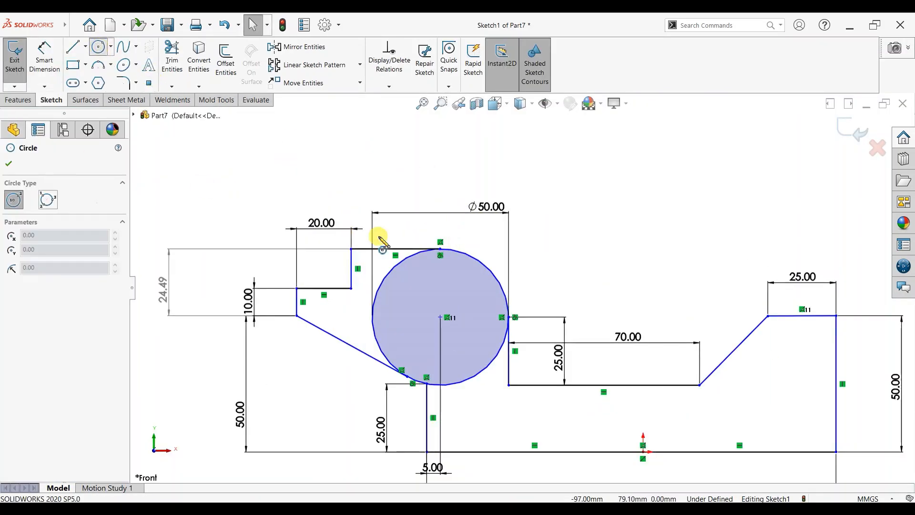
{"action": "left_click", "coordinate": [440, 317]}
{"action": "left_click", "coordinate": [461, 359]}
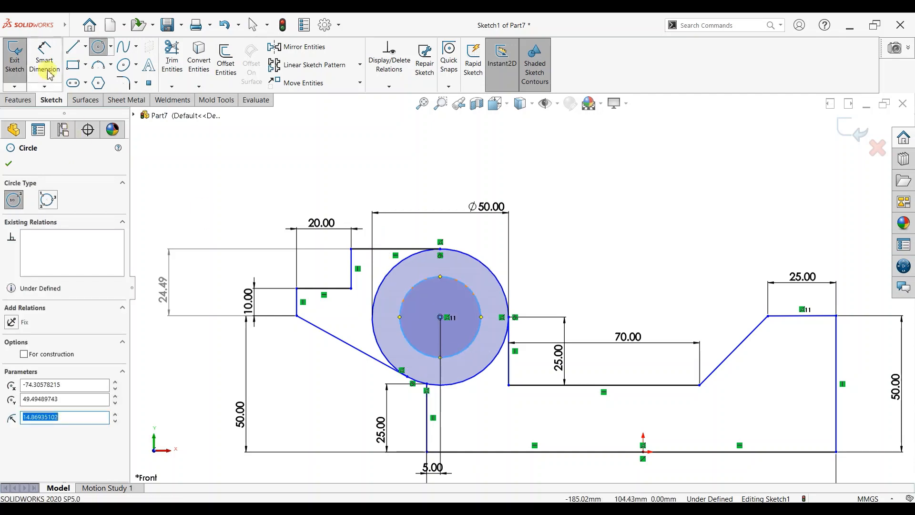
{"action": "right_click_drag", "start_coordinate": [439, 231], "coordinate": [439, 220]}
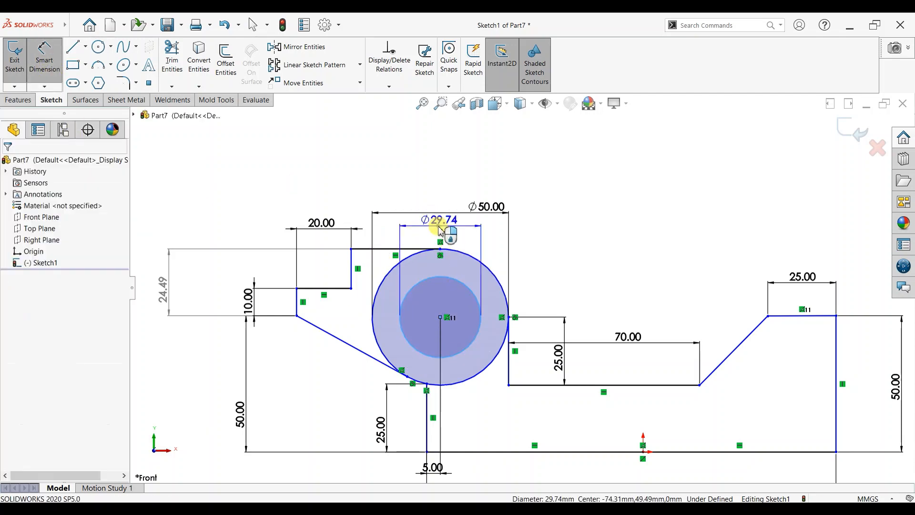
{"action": "left_click", "coordinate": [439, 223]}
{"action": "type", "text": "30"}
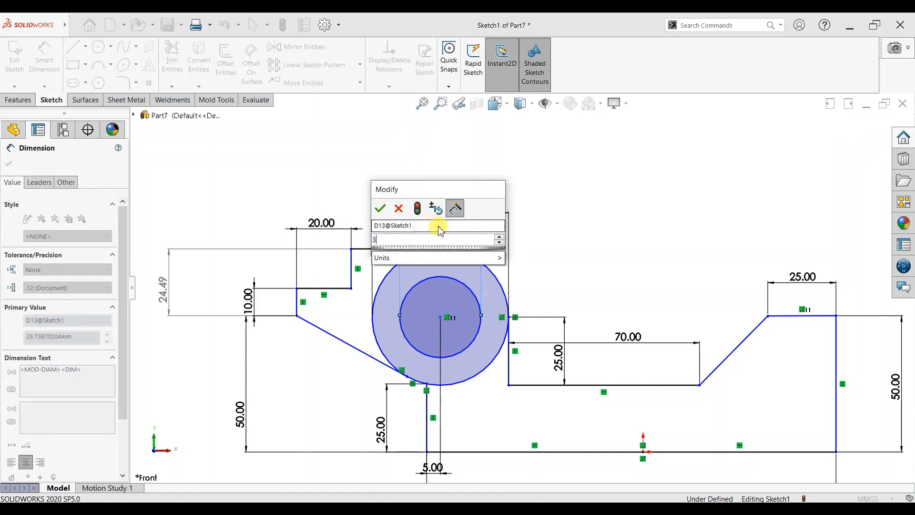
{"action": "key", "text": "Return"}
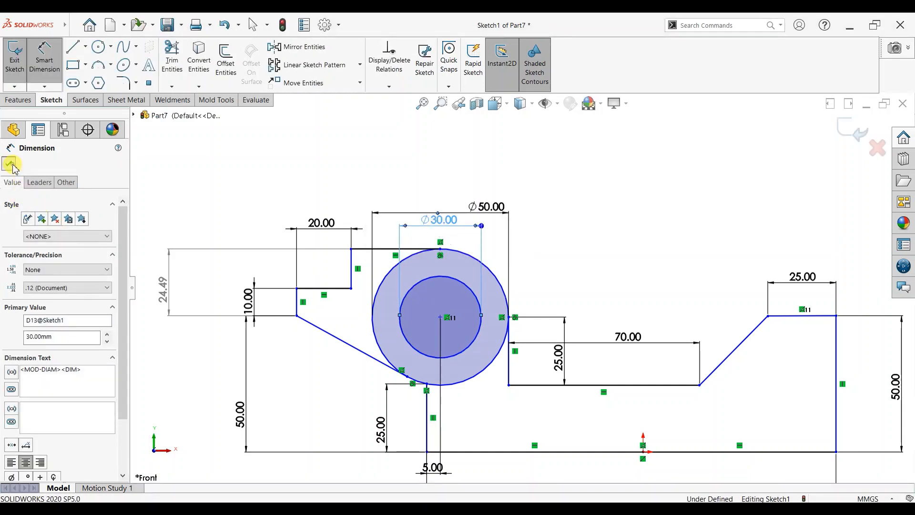
{"action": "left_click", "coordinate": [9, 164]}
Step: Extrude the ring region between the 30 mm and 50 mm circles by 50 mm with the Mid Plane end condition
{"action": "left_click", "coordinate": [17, 99]}
{"action": "left_click", "coordinate": [24, 85]}
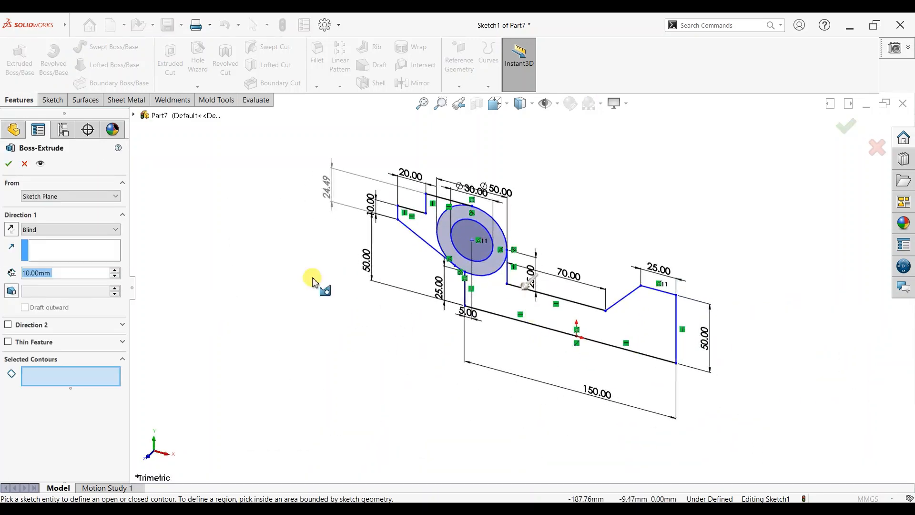
{"action": "left_click", "coordinate": [460, 259]}
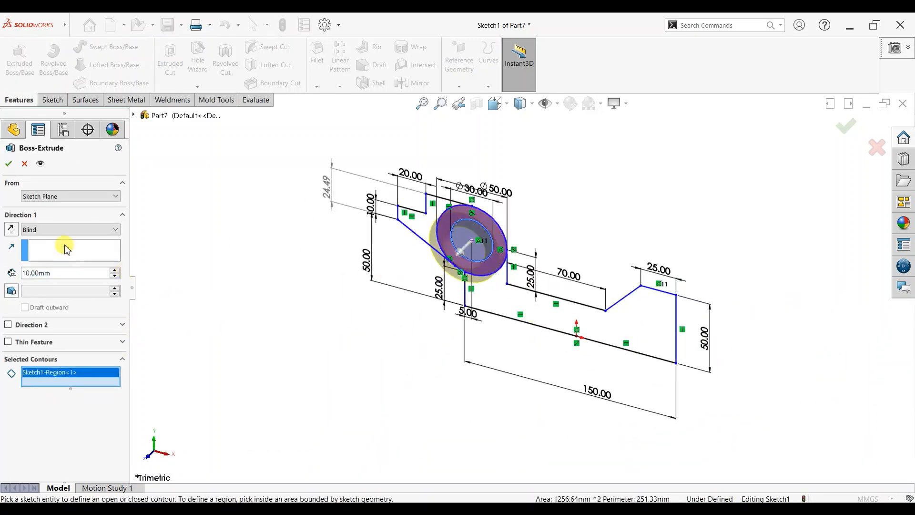
{"action": "left_click", "coordinate": [66, 229]}
{"action": "left_click", "coordinate": [77, 281]}
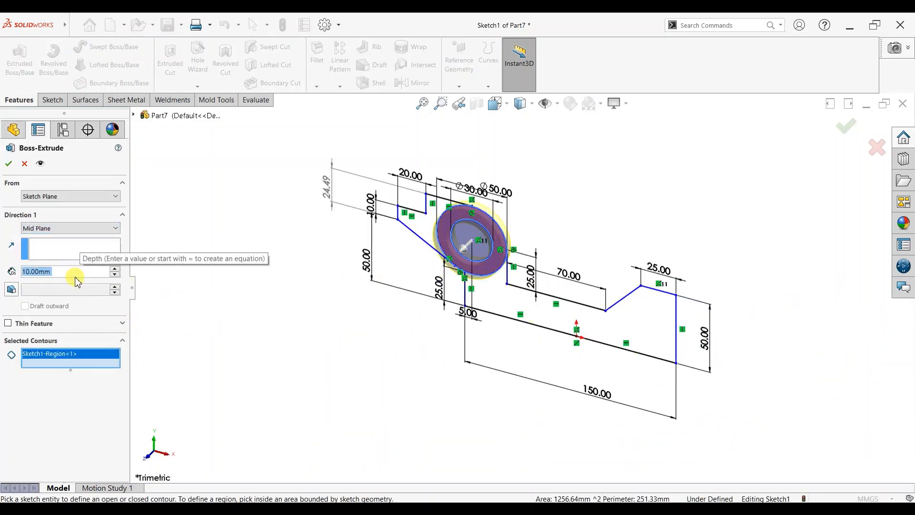
{"action": "type", "text": "50"}
{"action": "key", "text": "Return"}
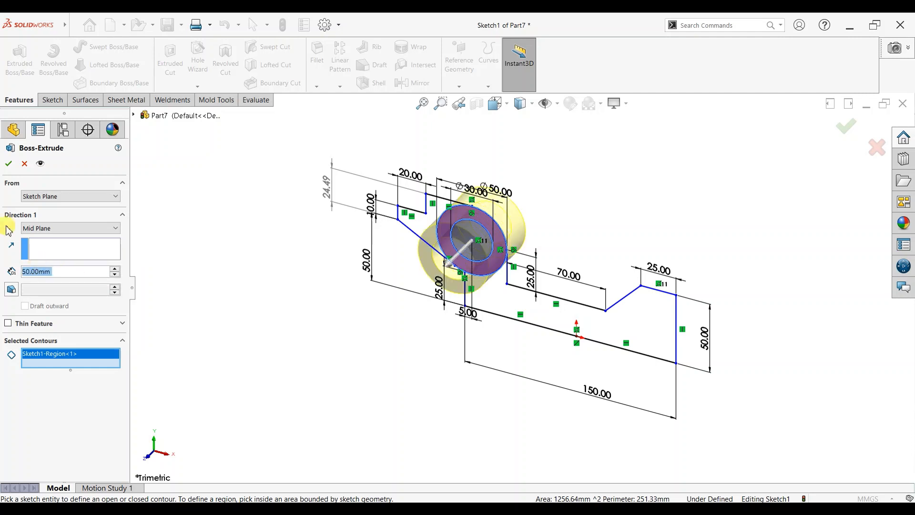
{"action": "left_click", "coordinate": [10, 165]}
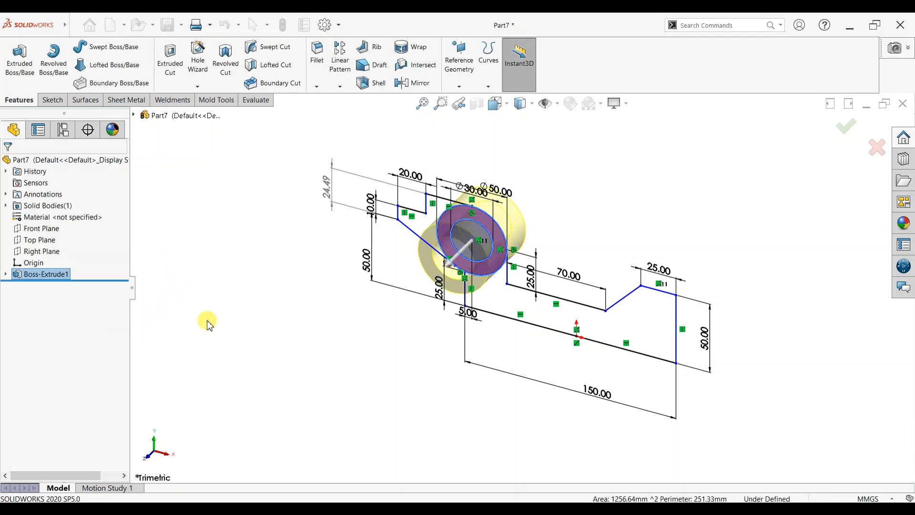
Step: Reuse the profile sketch to extrude the base region Mid Plane to a depth of 35 mm, merged with the ring
{"action": "left_click", "coordinate": [6, 274]}
{"action": "left_click", "coordinate": [48, 285]}
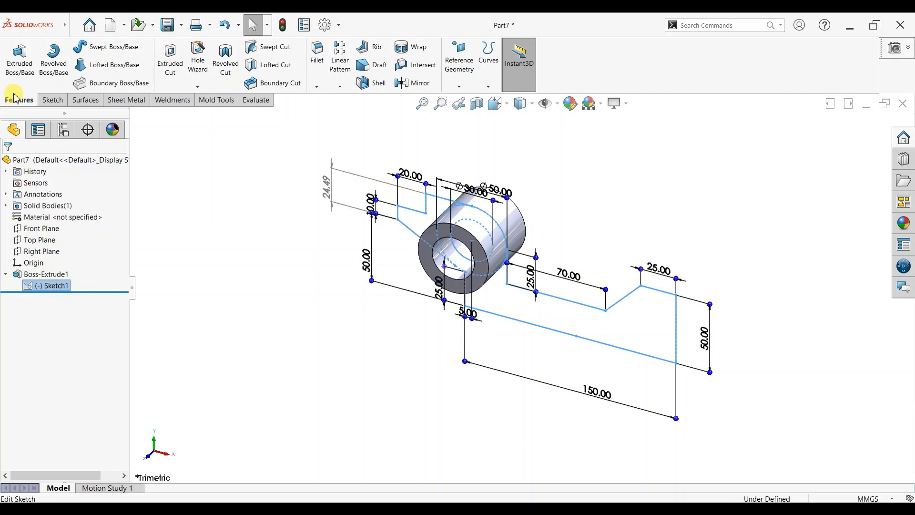
{"action": "left_click", "coordinate": [22, 59]}
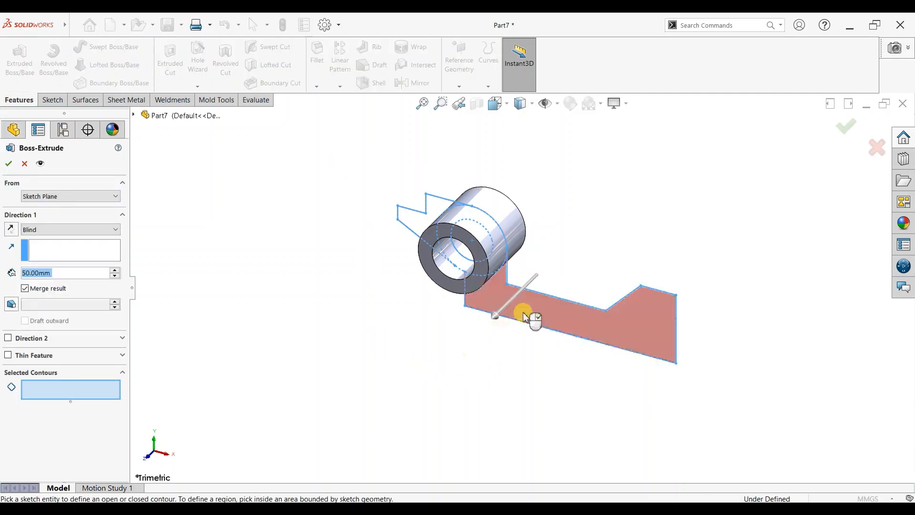
{"action": "left_click", "coordinate": [555, 322]}
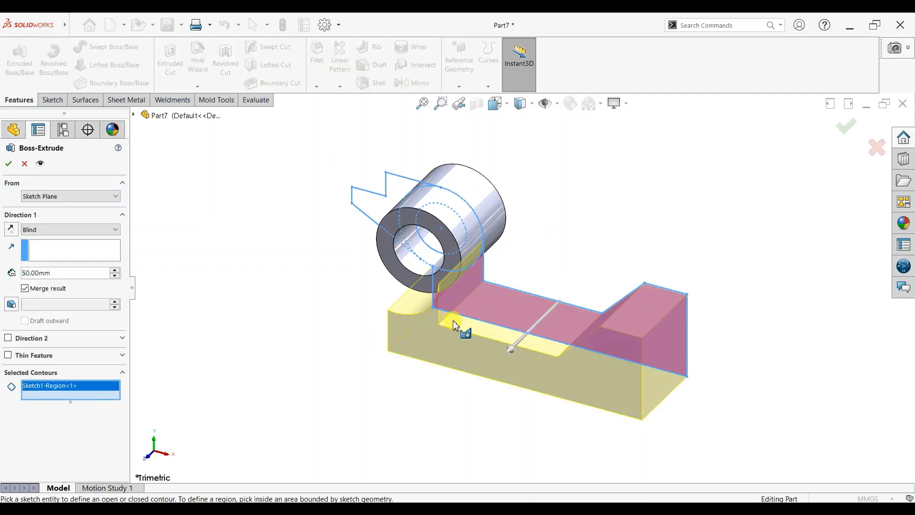
{"action": "left_click", "coordinate": [71, 229]}
{"action": "left_click", "coordinate": [53, 290]}
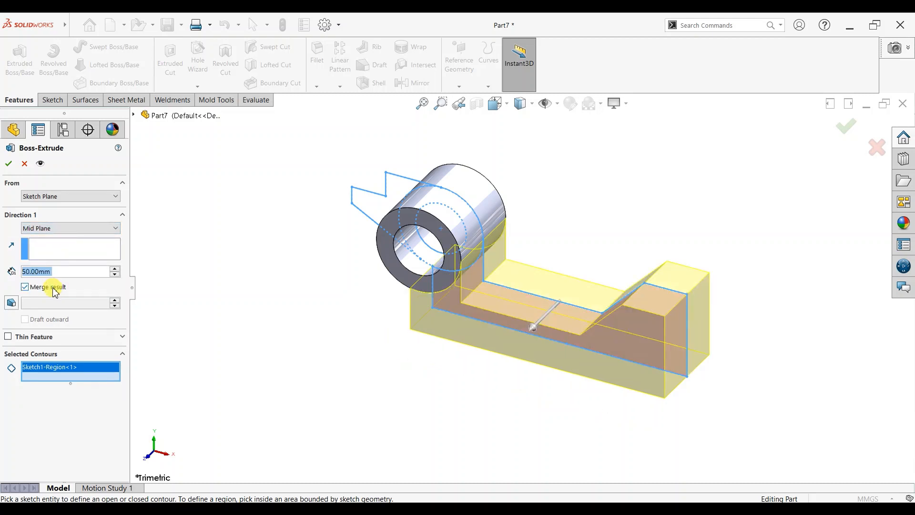
{"action": "type", "text": "40"}
{"action": "key", "text": "Return"}
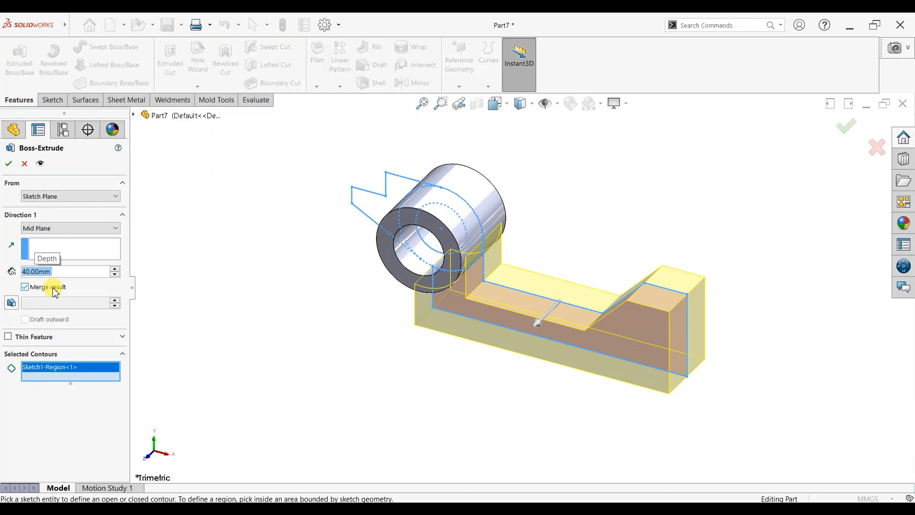
{"action": "type", "text": "35"}
{"action": "key", "text": "Return"}
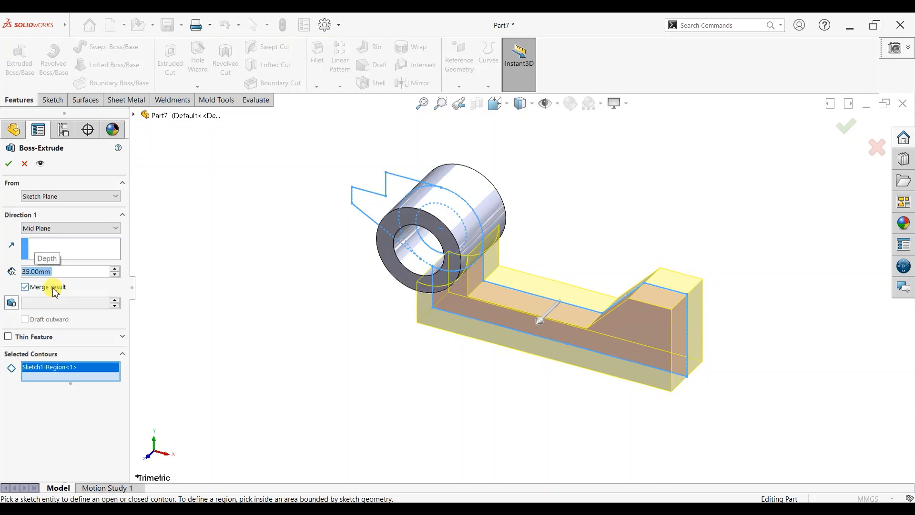
{"action": "left_click", "coordinate": [8, 166]}
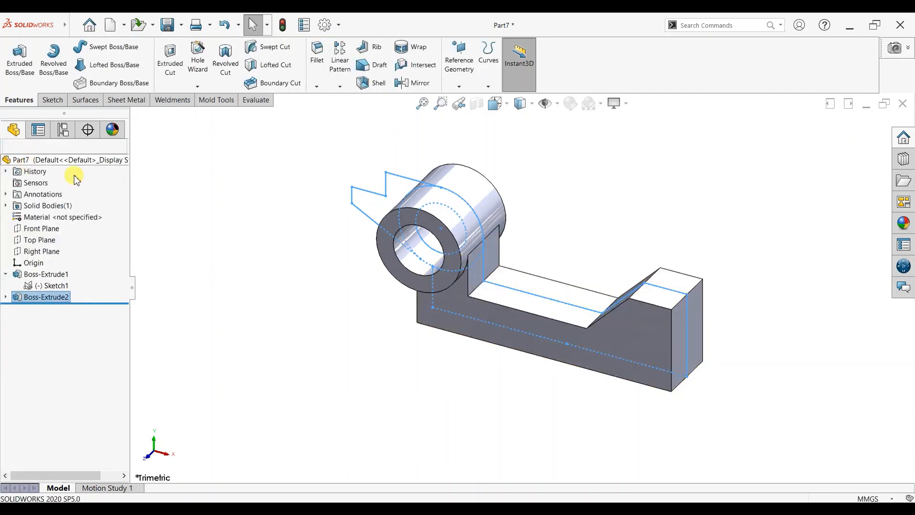
Step: Extrude the stepped arm region of the same profile sketch with the Mid Plane end condition, merging the result
{"action": "left_click", "coordinate": [51, 285]}
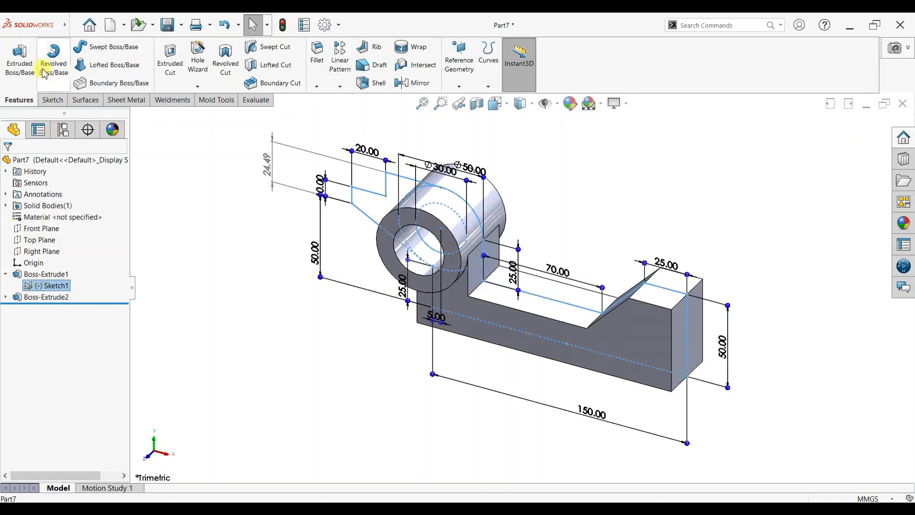
{"action": "left_click", "coordinate": [379, 207]}
{"action": "left_click", "coordinate": [85, 231]}
{"action": "left_click", "coordinate": [62, 288]}
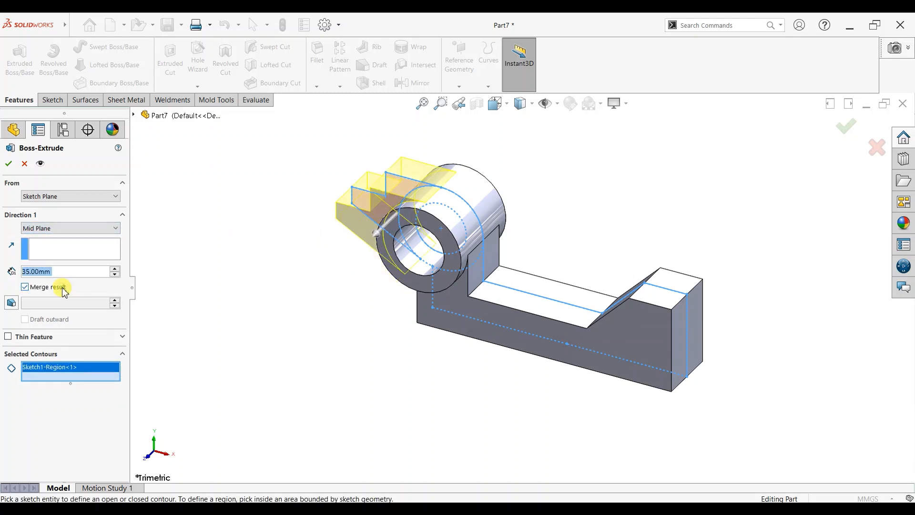
{"action": "key", "text": "Return"}
{"action": "left_click", "coordinate": [8, 164]}
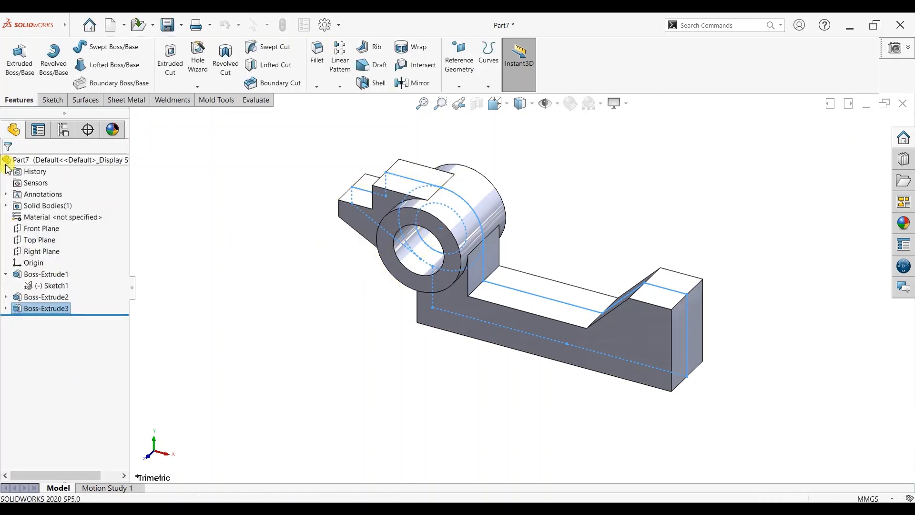
Step: Start a sketch on the top face of the raised end block and draw a rectangle about 25 by 13 mm beyond its outer edge
{"action": "left_click", "coordinate": [606, 206]}
{"action": "middle_click_drag", "start_coordinate": [609, 204], "coordinate": [518, 325]}
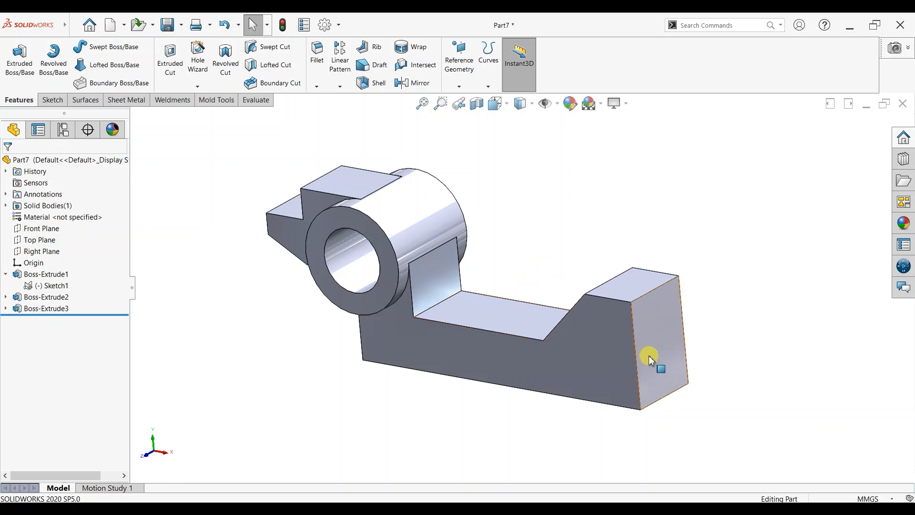
{"action": "left_click", "coordinate": [640, 286]}
{"action": "left_click", "coordinate": [680, 258]}
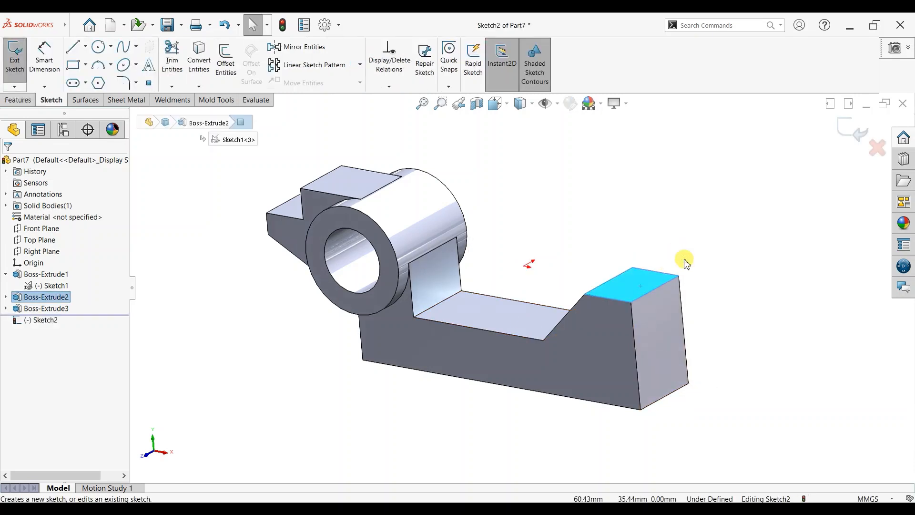
{"action": "key", "text": "ctrl+8"}
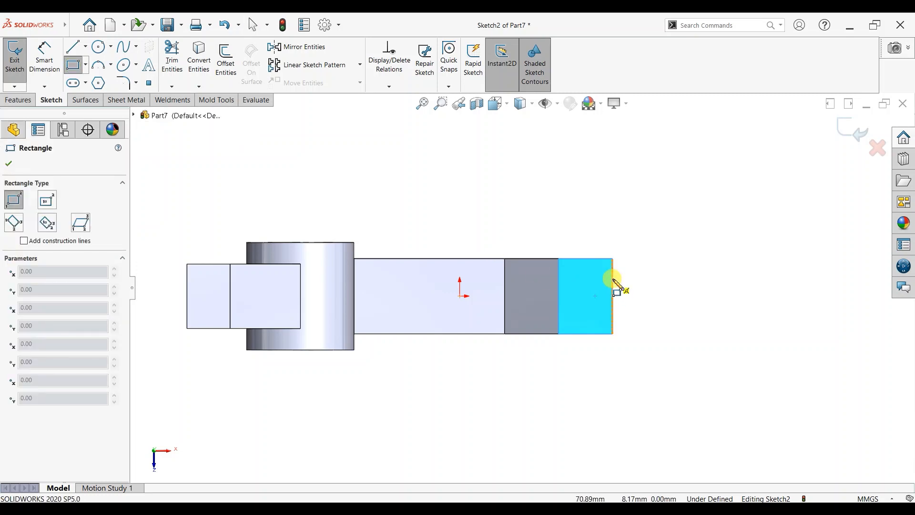
{"action": "left_click", "coordinate": [623, 282]}
{"action": "left_click", "coordinate": [678, 309]}
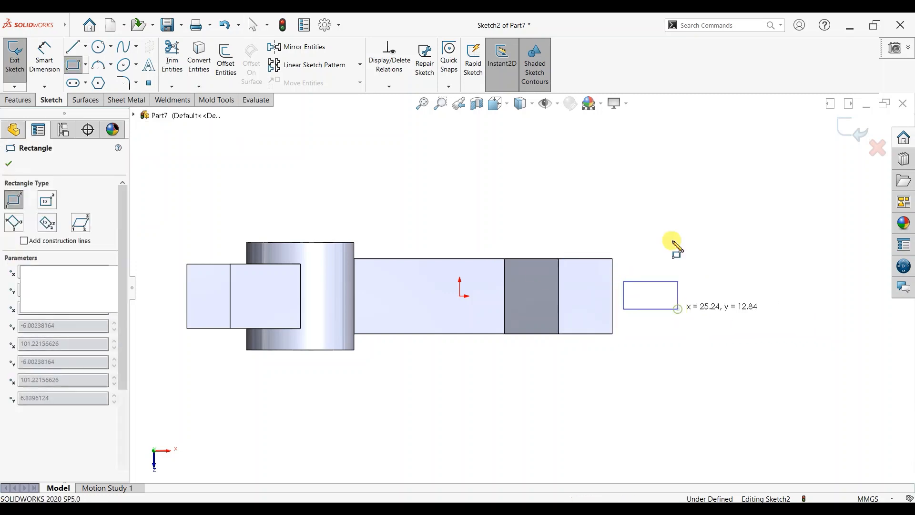
{"action": "key", "text": "Escape"}
Step: Make the midpoint of the rectangle's near side coincident with the midpoint of the block's outer edge
{"action": "scroll", "coordinate": [671, 276], "scroll_direction": "down", "scroll_amount": 2}
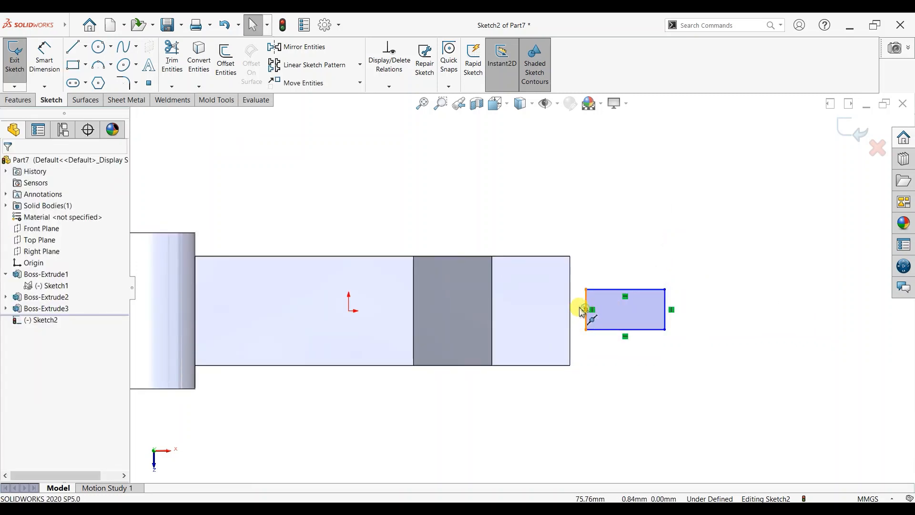
{"action": "left_click", "coordinate": [571, 311]}
{"action": "left_click", "coordinate": [570, 311], "text": "ctrl"}
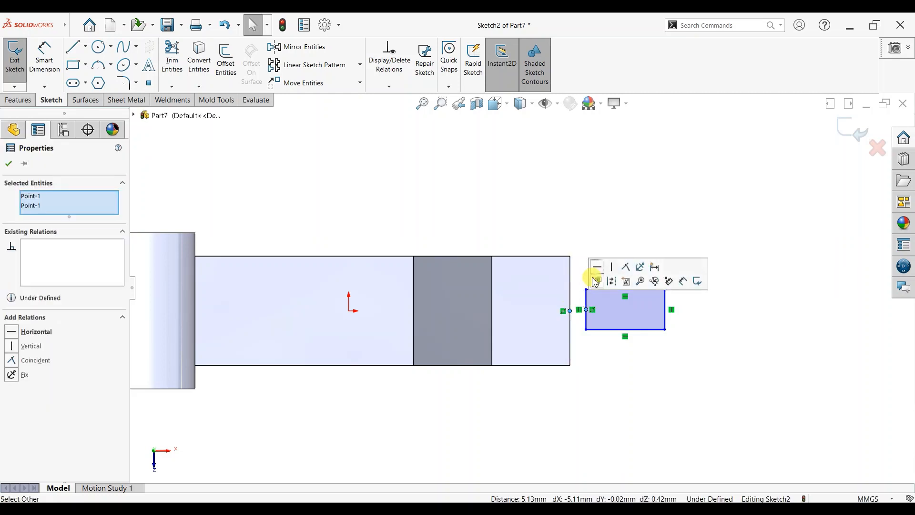
{"action": "left_click", "coordinate": [628, 267]}
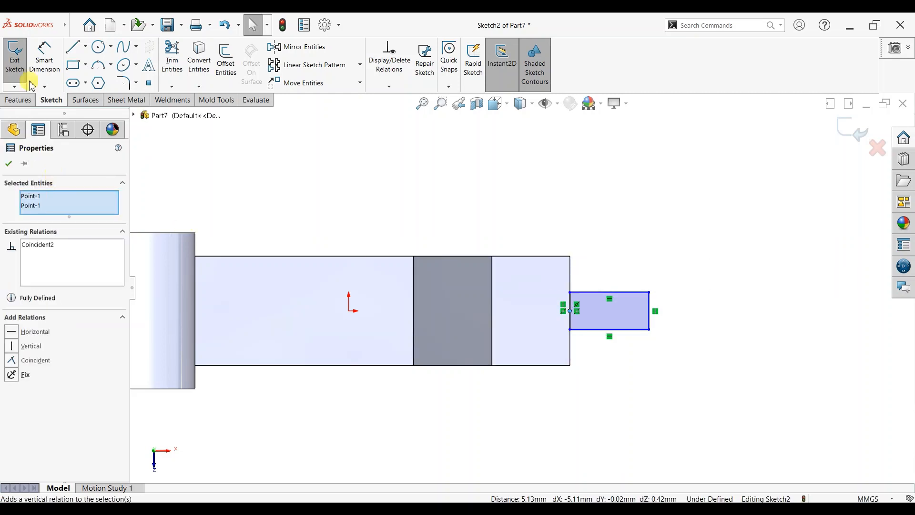
Step: Dimension the rectangle 12 mm wide and 25 mm long
{"action": "left_click", "coordinate": [45, 57]}
{"action": "left_click", "coordinate": [653, 309]}
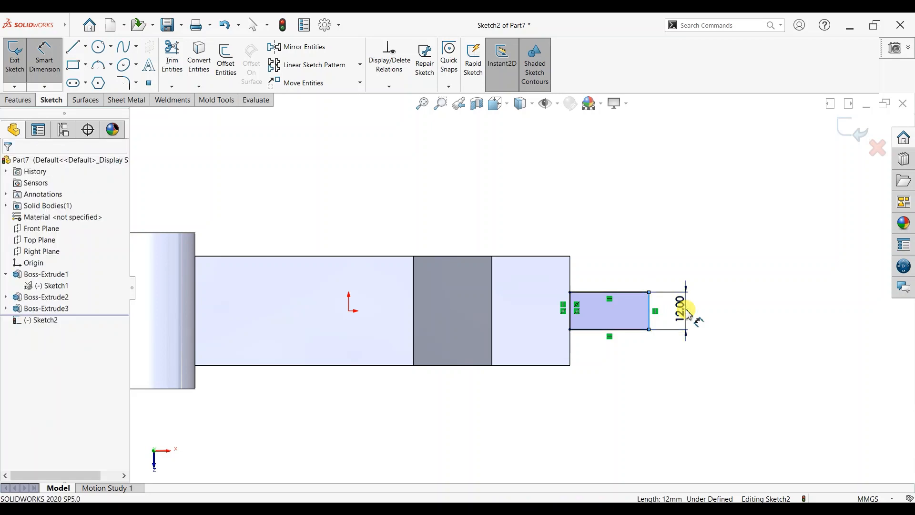
{"action": "left_click", "coordinate": [688, 314]}
{"action": "type", "text": "12"}
{"action": "key", "text": "Return"}
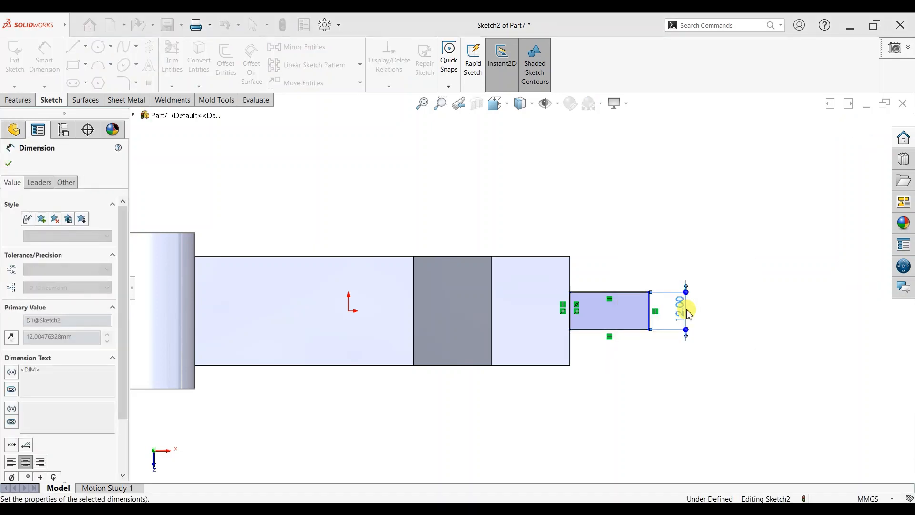
{"action": "left_click", "coordinate": [608, 291]}
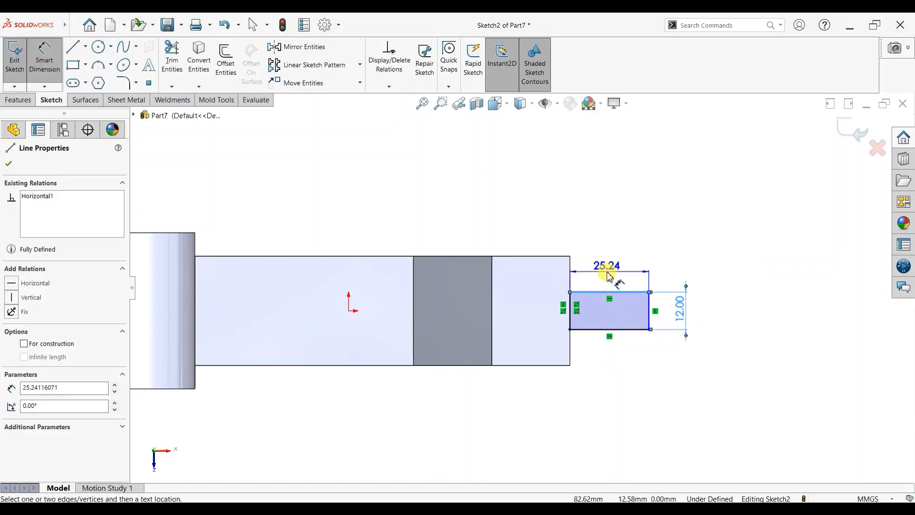
{"action": "left_click", "coordinate": [608, 276]}
{"action": "key", "text": "Return"}
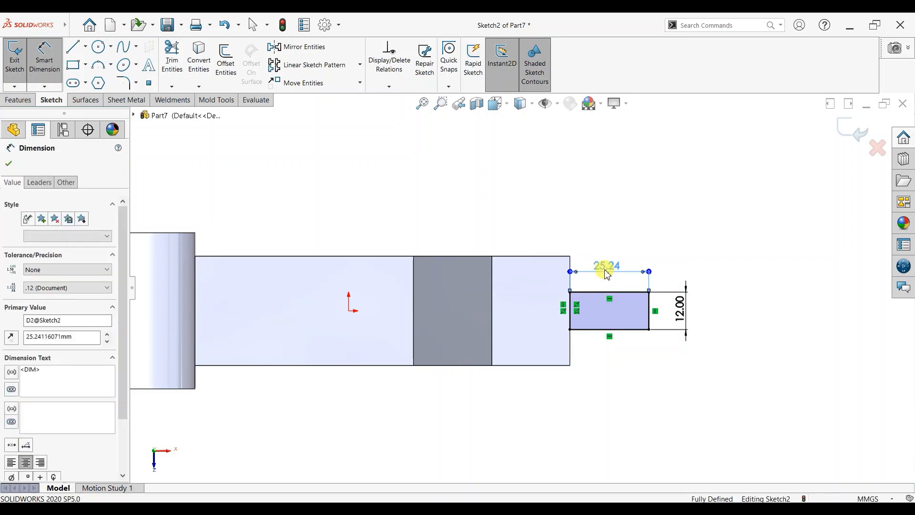
{"action": "left_click", "coordinate": [8, 162]}
Step: Extrude the 25 by 12 mm rectangle with the Up To Surface end condition, ending at the bracket's bottom face
{"action": "left_click", "coordinate": [18, 100]}
{"action": "left_click", "coordinate": [22, 67]}
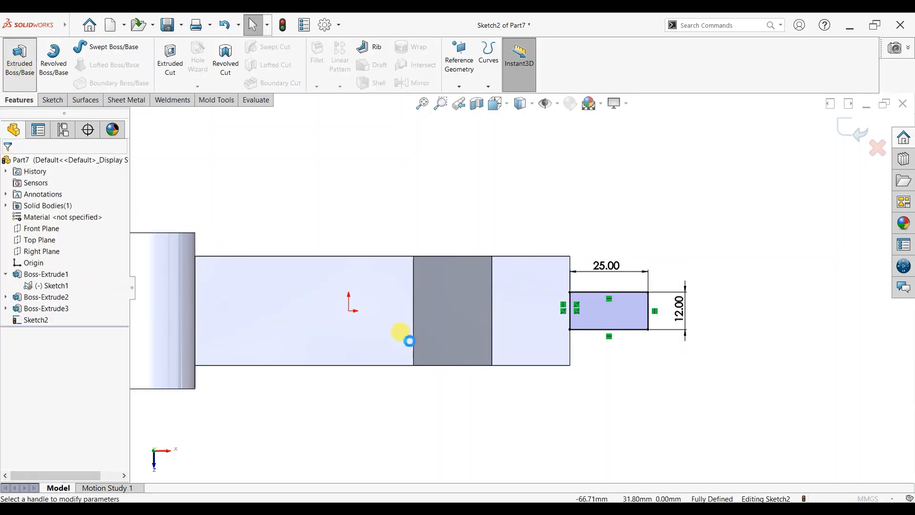
{"action": "left_click", "coordinate": [70, 229]}
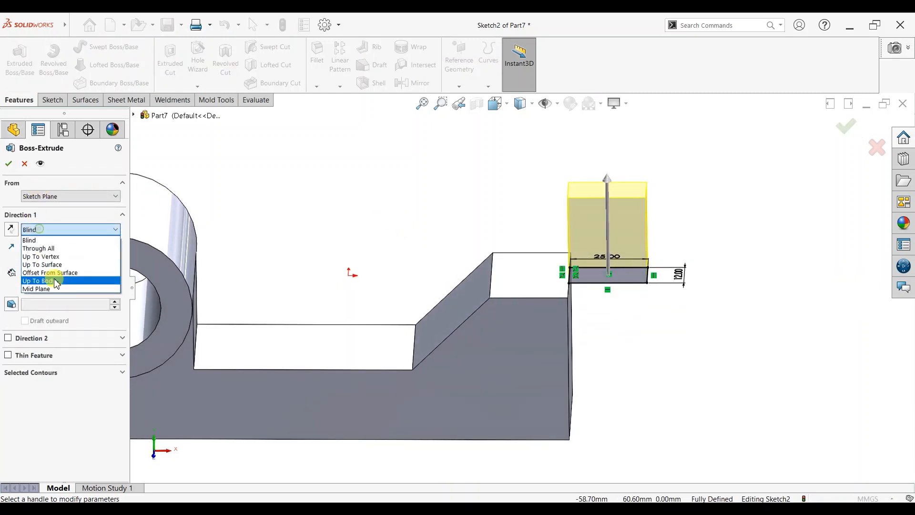
{"action": "left_click", "coordinate": [53, 265]}
{"action": "middle_click_drag", "start_coordinate": [461, 446], "coordinate": [490, 417]}
{"action": "left_click", "coordinate": [491, 420]}
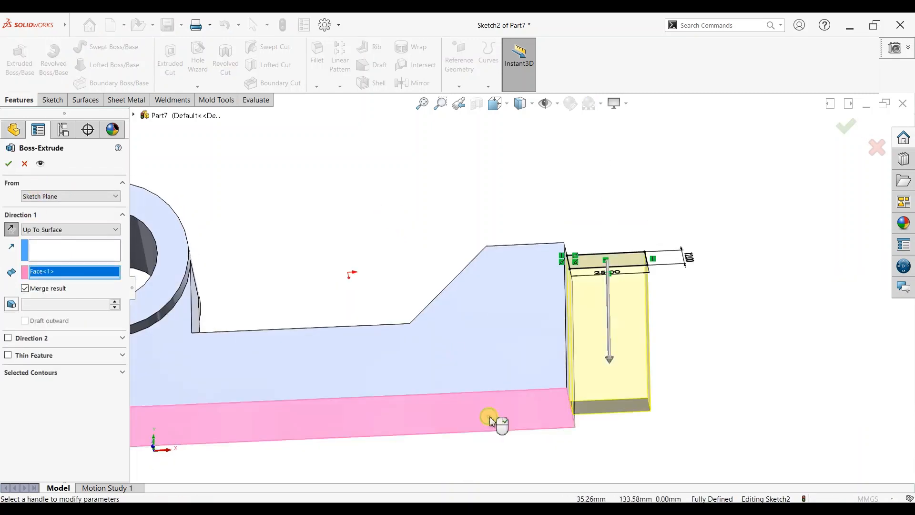
{"action": "left_click", "coordinate": [10, 167]}
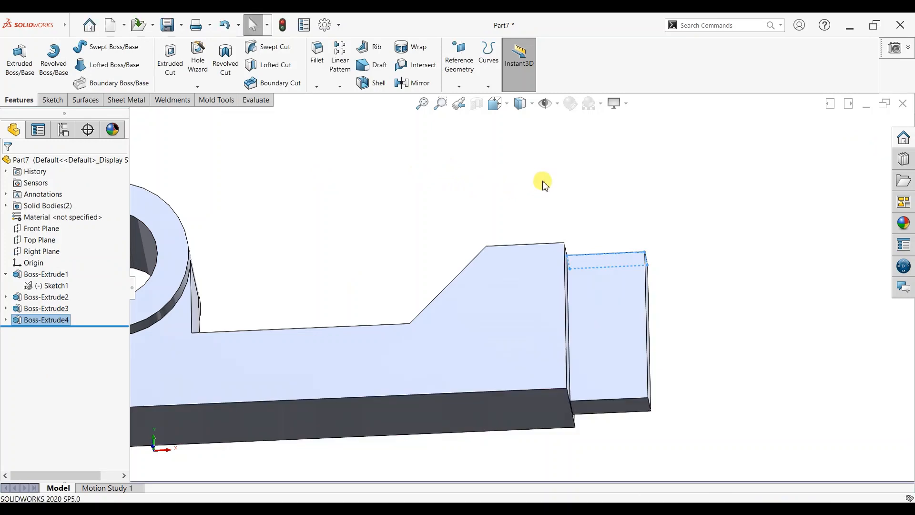
Step: Inspect the new end tab and reopen its extrusion definition to check the Up To Surface and Merge result settings
{"action": "middle_click_drag", "start_coordinate": [542, 184], "coordinate": [489, 319]}
{"action": "scroll", "coordinate": [489, 319], "scroll_direction": "up", "scroll_amount": 4}
{"action": "left_click", "coordinate": [358, 458]}
{"action": "scroll", "coordinate": [387, 344], "scroll_direction": "down", "scroll_amount": 4}
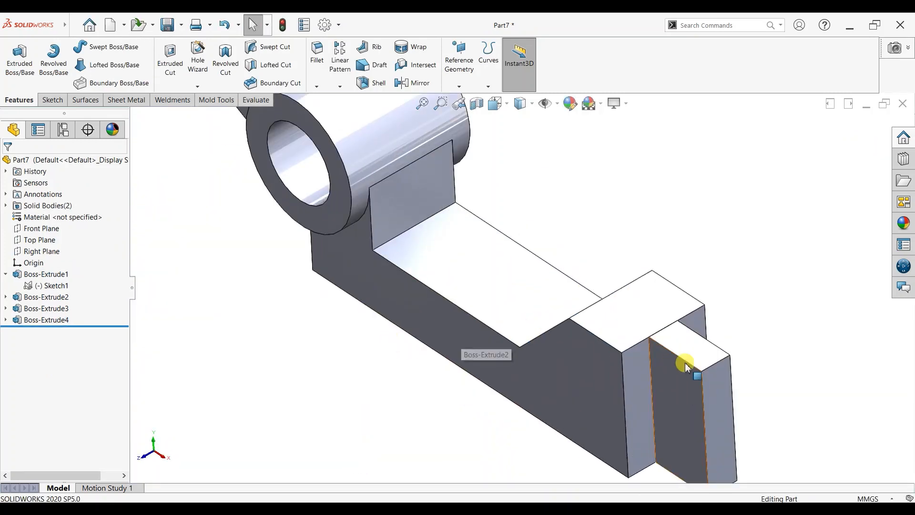
{"action": "left_click", "coordinate": [51, 320]}
{"action": "left_click", "coordinate": [61, 300]}
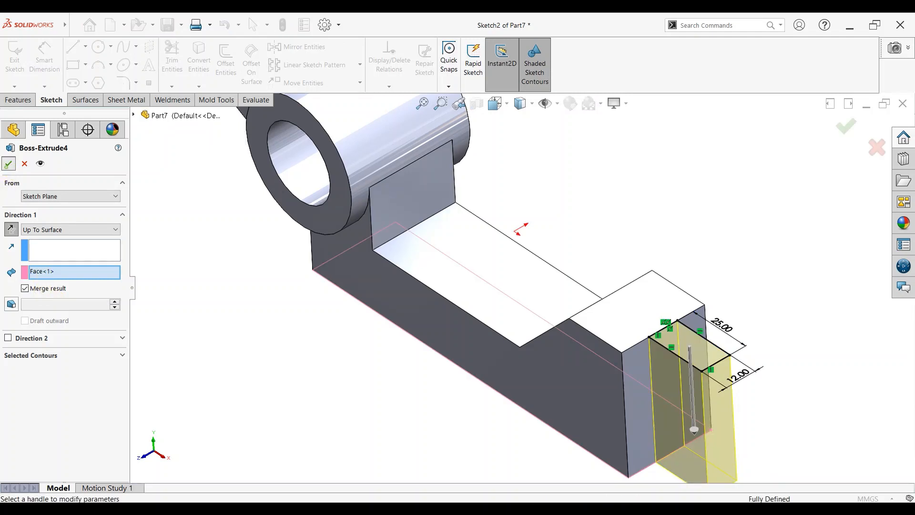
{"action": "left_click", "coordinate": [8, 164]}
{"action": "left_click", "coordinate": [262, 372]}
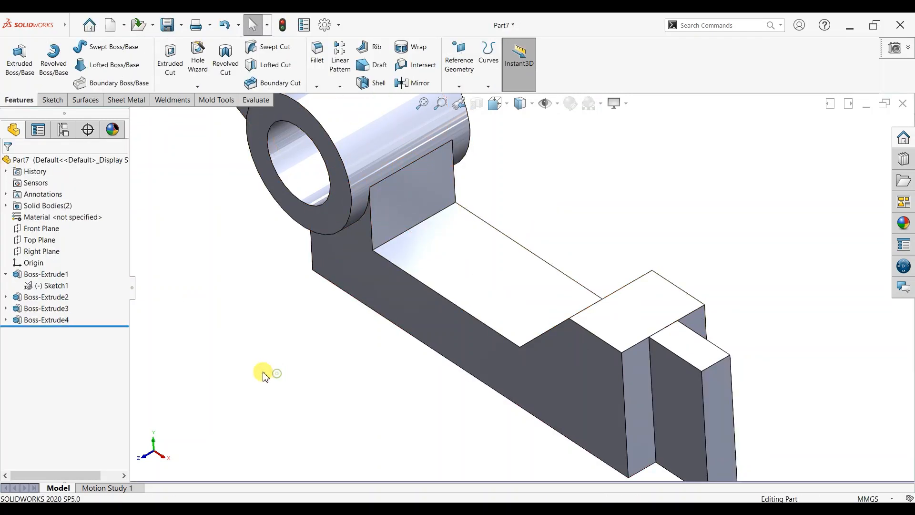
{"action": "left_click", "coordinate": [61, 322]}
{"action": "left_click", "coordinate": [70, 295]}
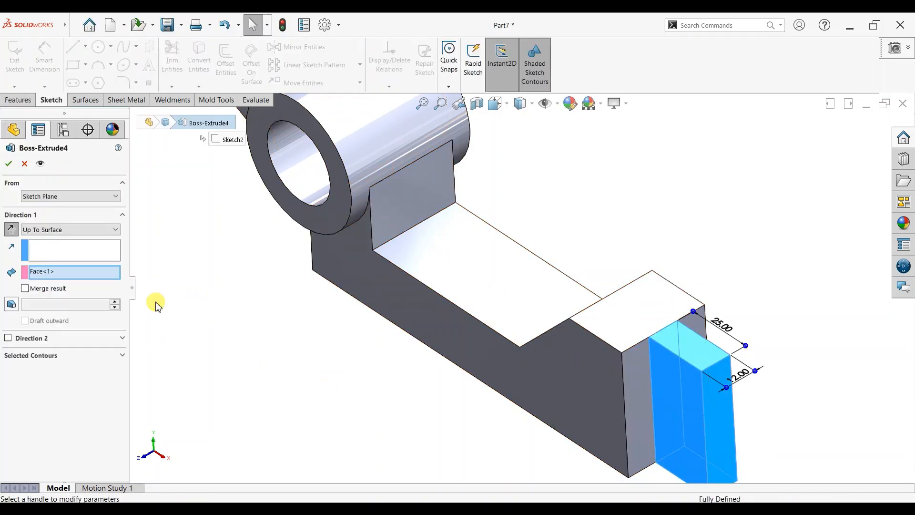
{"action": "key", "text": "Return"}
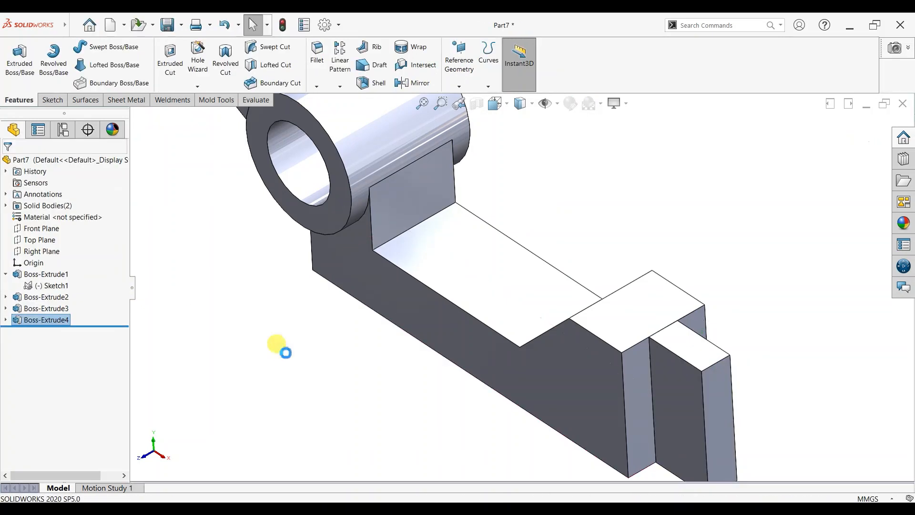
Step: Reopen the main arm's and end tab's extrusion definitions to examine their end conditions and Merge result settings
{"action": "left_click", "coordinate": [67, 297]}
{"action": "left_click", "coordinate": [76, 271]}
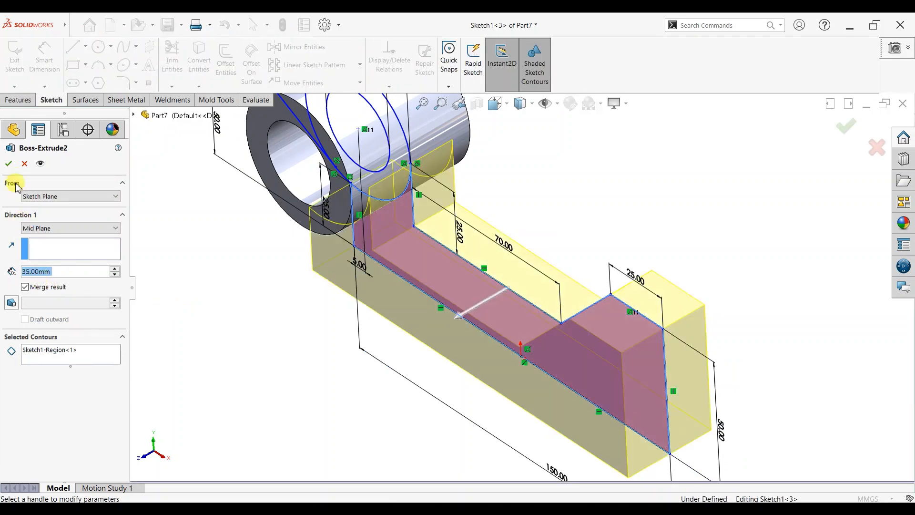
{"action": "left_click", "coordinate": [8, 164]}
{"action": "scroll", "coordinate": [625, 300], "scroll_direction": "up", "scroll_amount": 5}
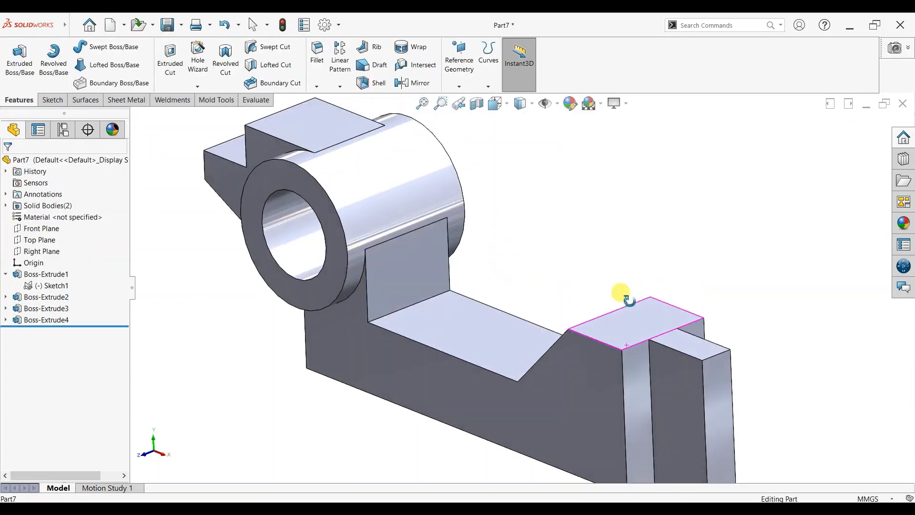
{"action": "scroll", "coordinate": [540, 375], "scroll_direction": "down", "scroll_amount": 2}
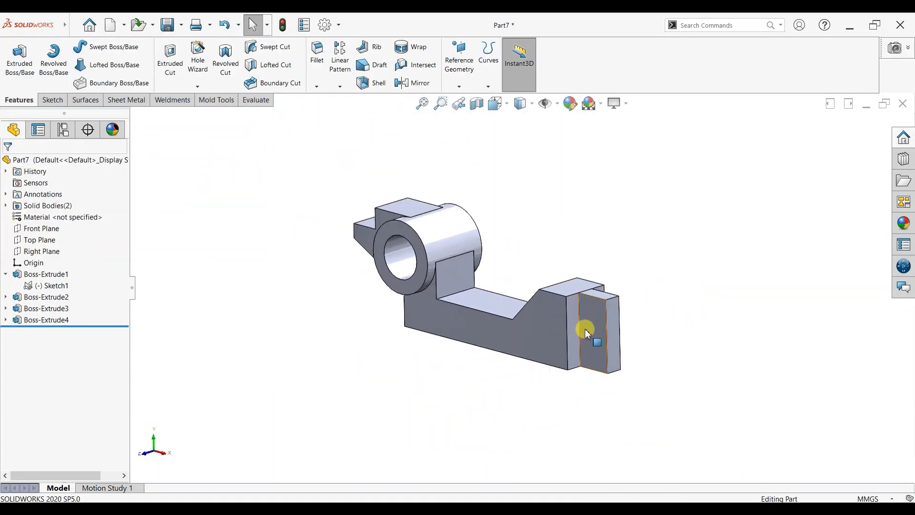
{"action": "left_click", "coordinate": [39, 321]}
{"action": "left_click", "coordinate": [43, 289]}
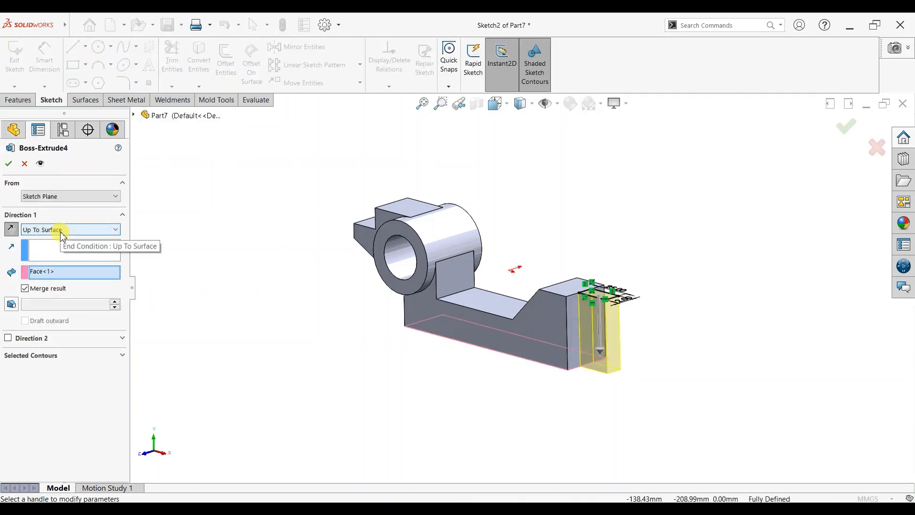
{"action": "left_click", "coordinate": [9, 164]}
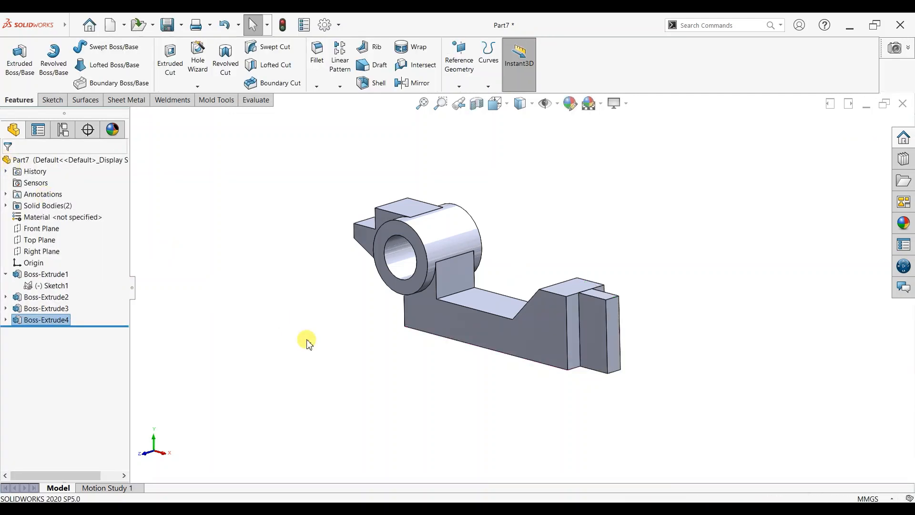
Step: Start a sketch on the end tab's side face and draw two circles one above the other, the lower about 13.5 mm in diameter
{"action": "middle_click_drag", "start_coordinate": [580, 332], "coordinate": [603, 347]}
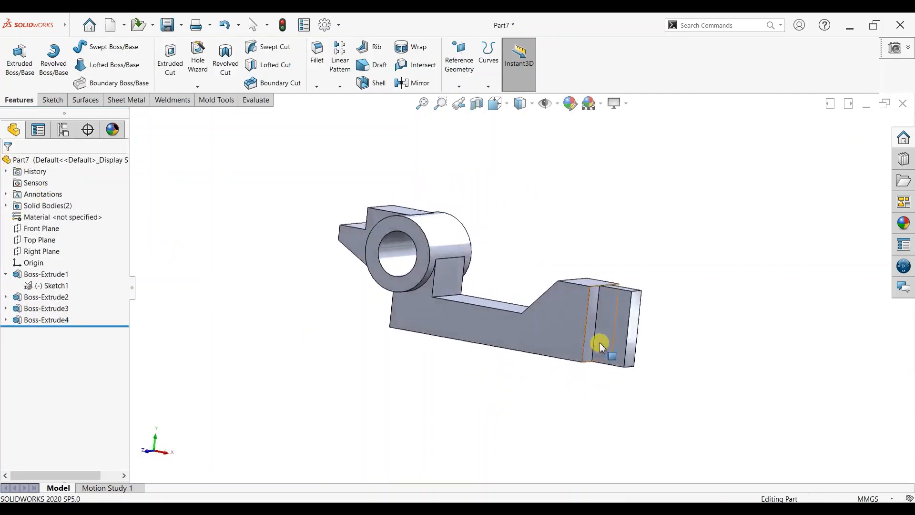
{"action": "left_click", "coordinate": [603, 347]}
{"action": "left_click", "coordinate": [636, 313]}
{"action": "key", "text": "ctrl+8"}
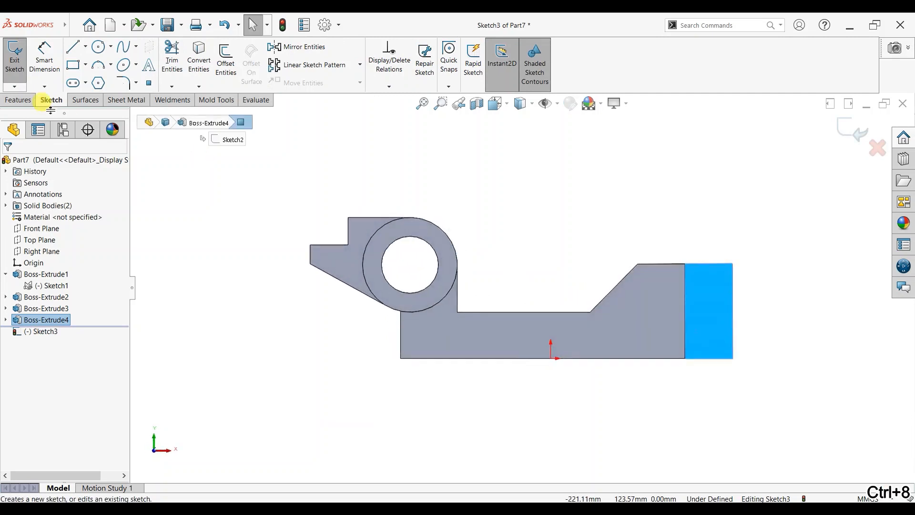
{"action": "left_click", "coordinate": [99, 47]}
{"action": "left_click", "coordinate": [709, 291]}
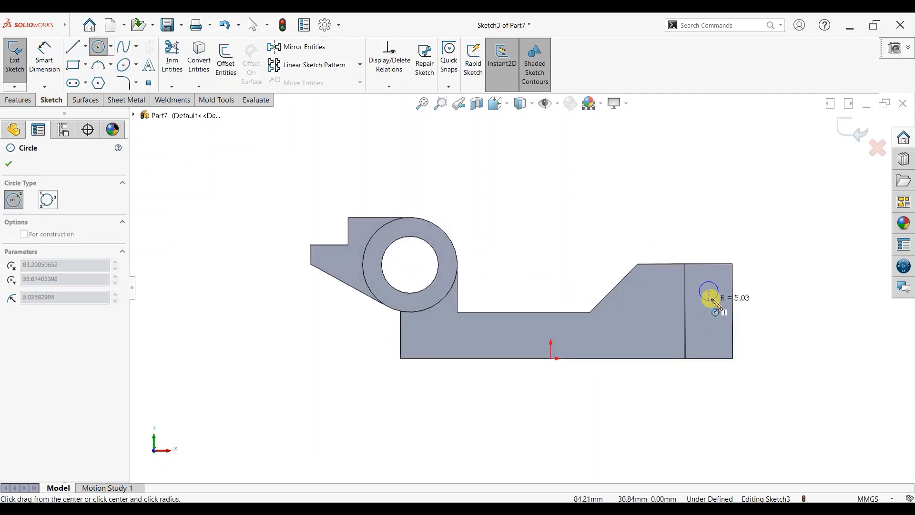
{"action": "left_click", "coordinate": [719, 291]}
{"action": "left_click", "coordinate": [710, 324]}
{"action": "left_click", "coordinate": [717, 332]}
{"action": "key", "text": "Escape"}
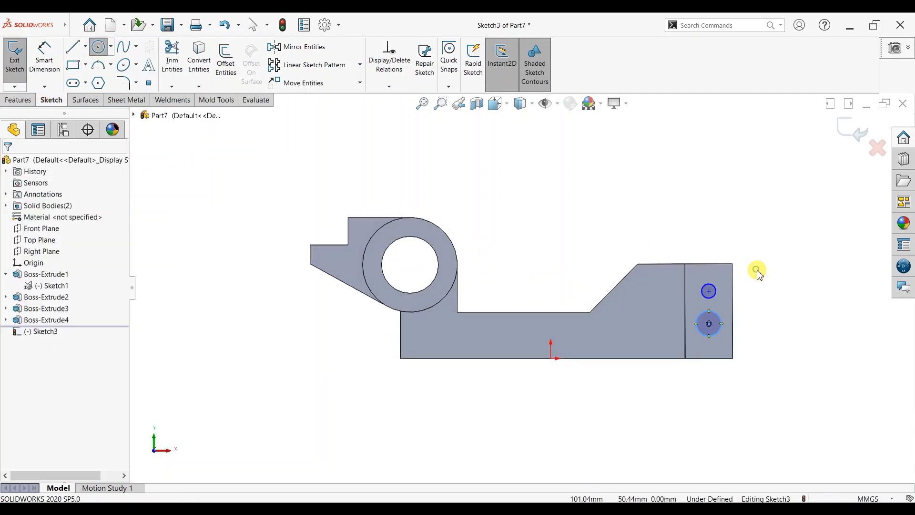
Step: Make the two circles equal and dimension their diameter as 5 mm
{"action": "left_click_drag", "start_coordinate": [689, 357], "coordinate": [689, 357]}
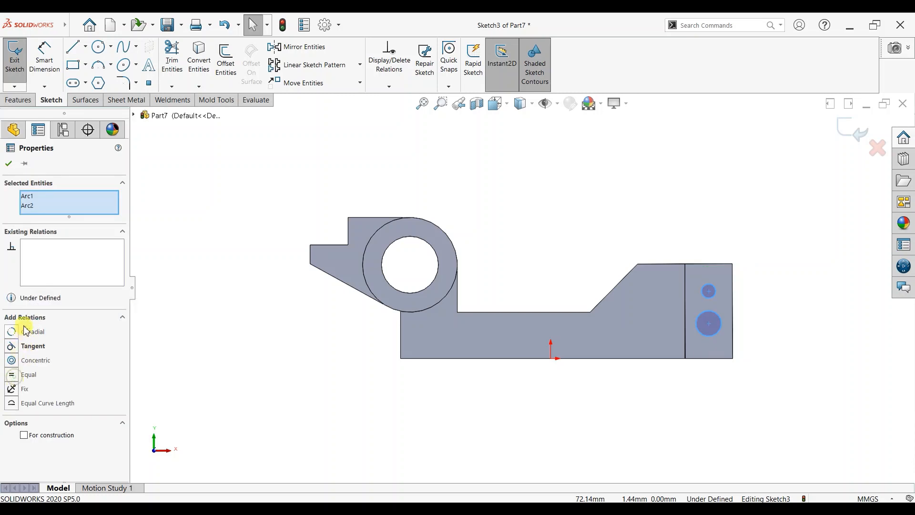
{"action": "left_click", "coordinate": [8, 164]}
{"action": "left_click", "coordinate": [44, 71]}
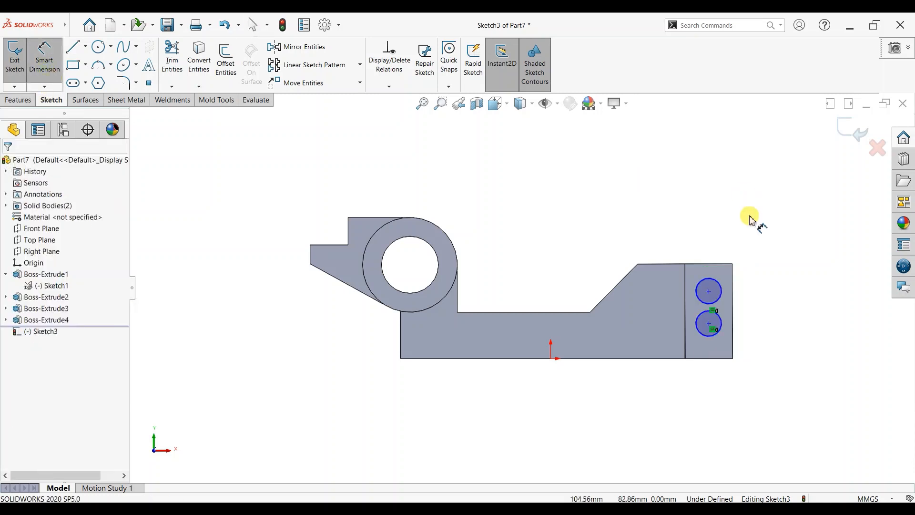
{"action": "scroll", "coordinate": [752, 218], "scroll_direction": "down", "scroll_amount": 3}
{"action": "left_click", "coordinate": [659, 316]}
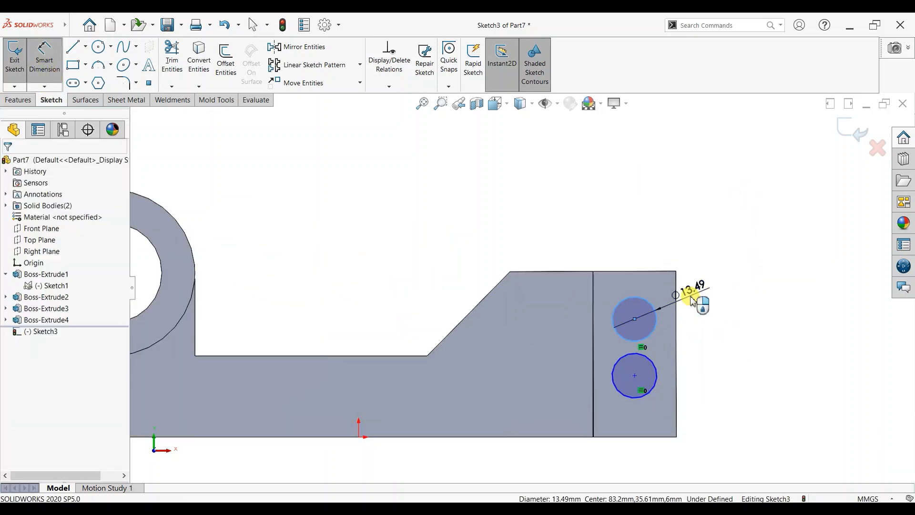
{"action": "left_click", "coordinate": [692, 300]}
{"action": "type", "text": "5.00mm"}
{"action": "key", "text": "Return"}
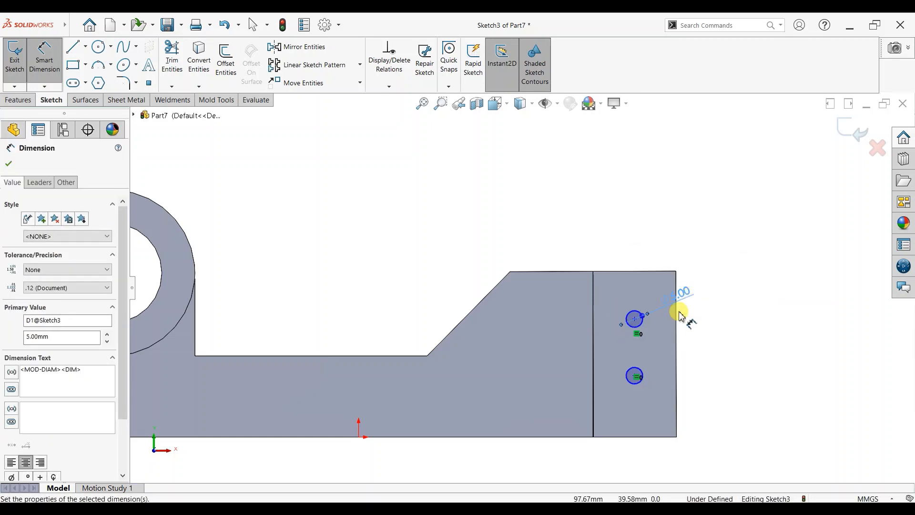
Step: Dimension the upper circle's centre 12 mm from the tab's inner edge and the two circles 20 mm apart vertically
{"action": "left_click", "coordinate": [635, 334]}
{"action": "left_click", "coordinate": [593, 306]}
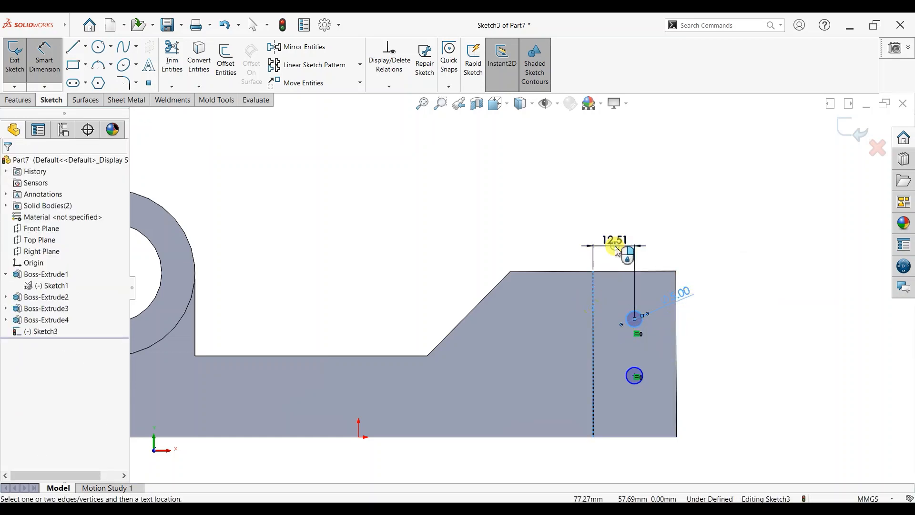
{"action": "left_click", "coordinate": [618, 251]}
{"action": "type", "text": "12"}
{"action": "key", "text": "Return"}
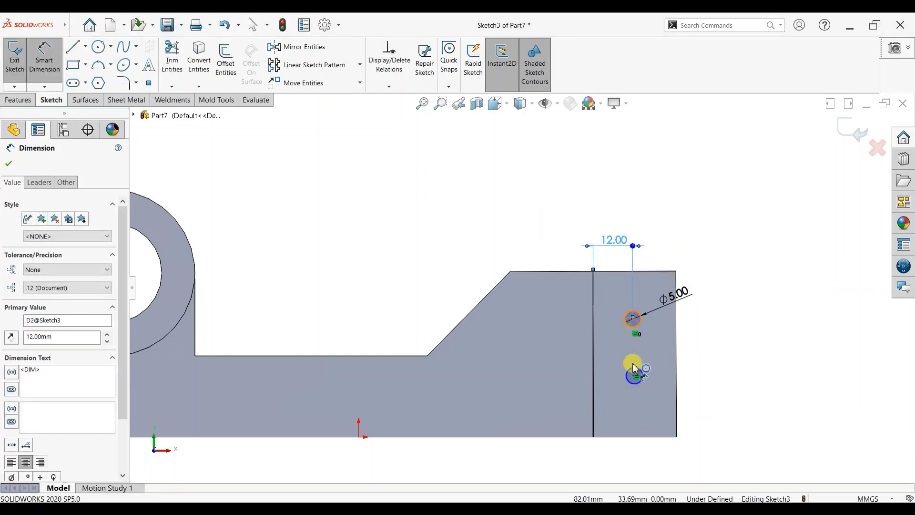
{"action": "left_click", "coordinate": [634, 374]}
{"action": "left_click", "coordinate": [704, 367]}
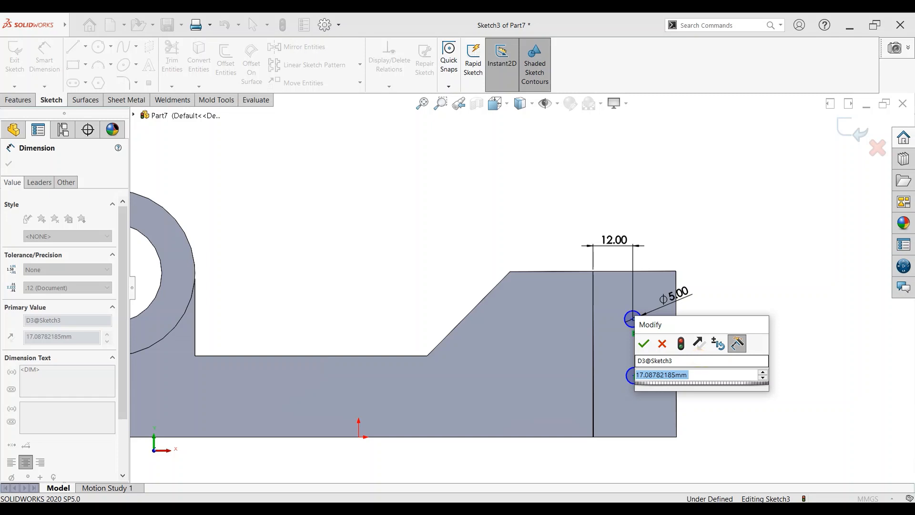
{"action": "type", "text": "20"}
{"action": "key", "text": "Return"}
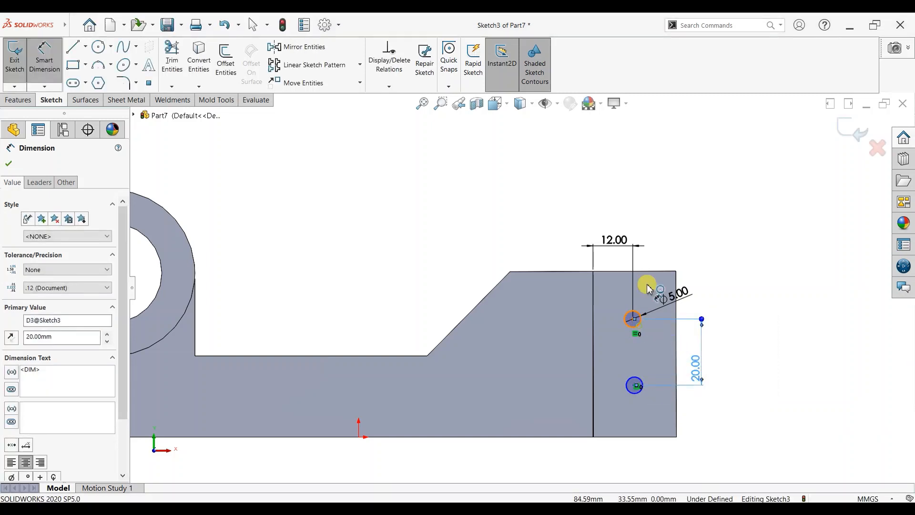
Step: Dimension the upper circle's centre 15 mm below the tab's top edge
{"action": "left_click", "coordinate": [639, 325]}
{"action": "left_click", "coordinate": [646, 271]}
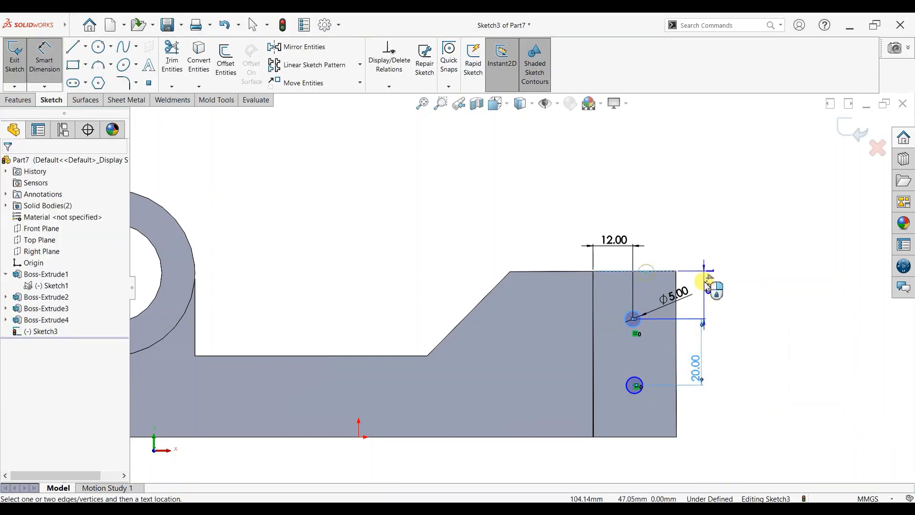
{"action": "left_click", "coordinate": [764, 329]}
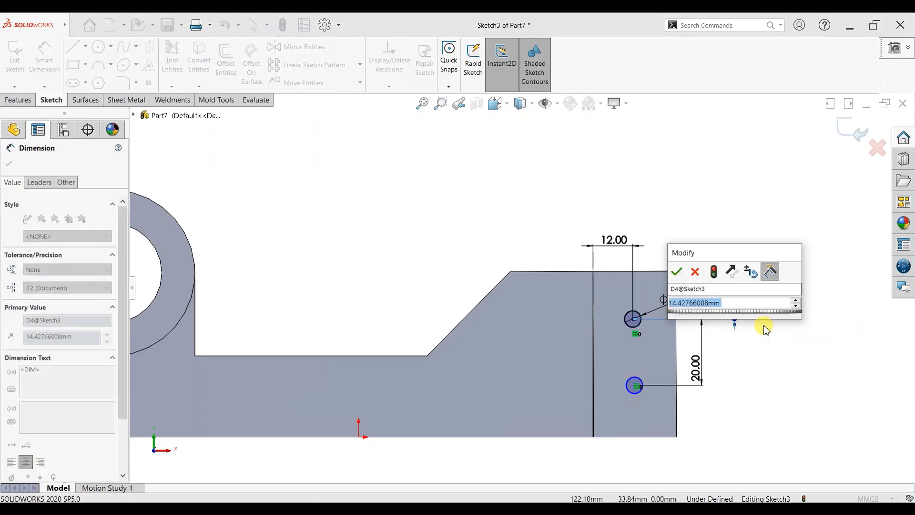
{"action": "type", "text": "15"}
{"action": "key", "text": "Return"}
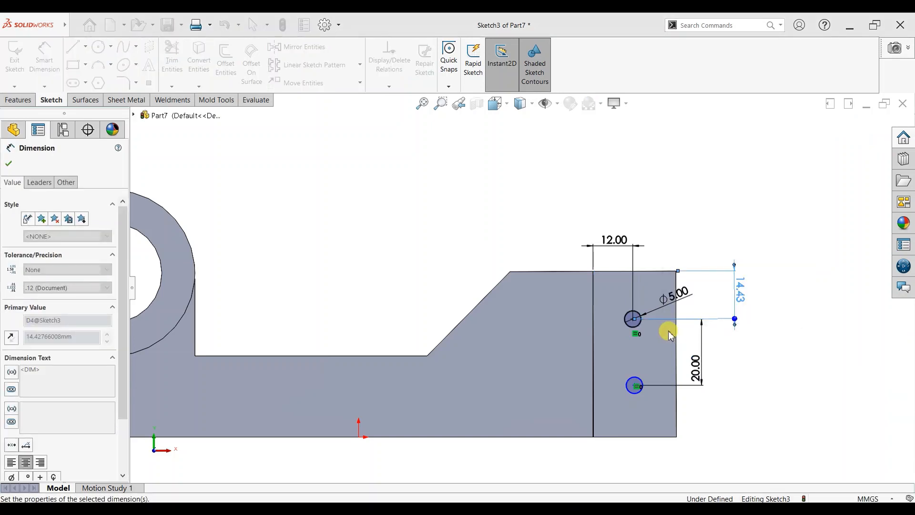
{"action": "key", "text": "Escape"}
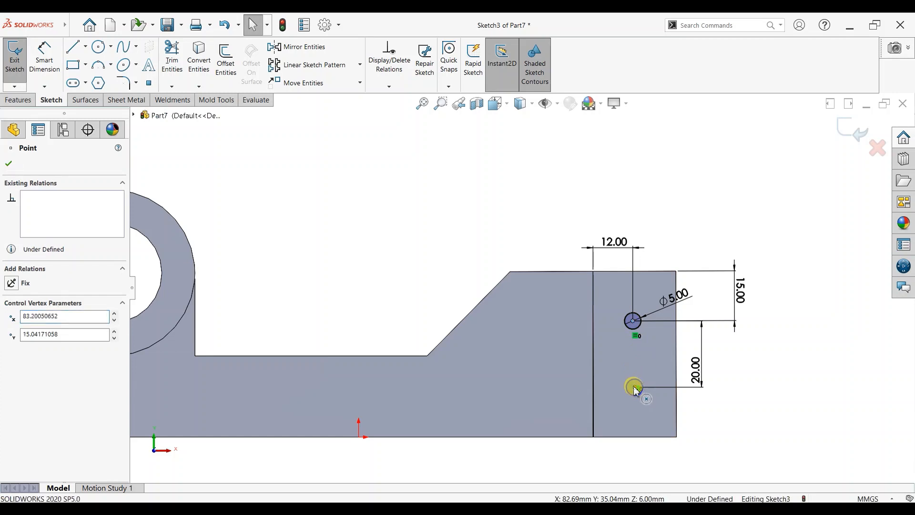
Step: Add a Vertical relation between the centres of the two circles
{"action": "left_click", "coordinate": [636, 389], "text": "ctrl"}
{"action": "left_click", "coordinate": [619, 343]}
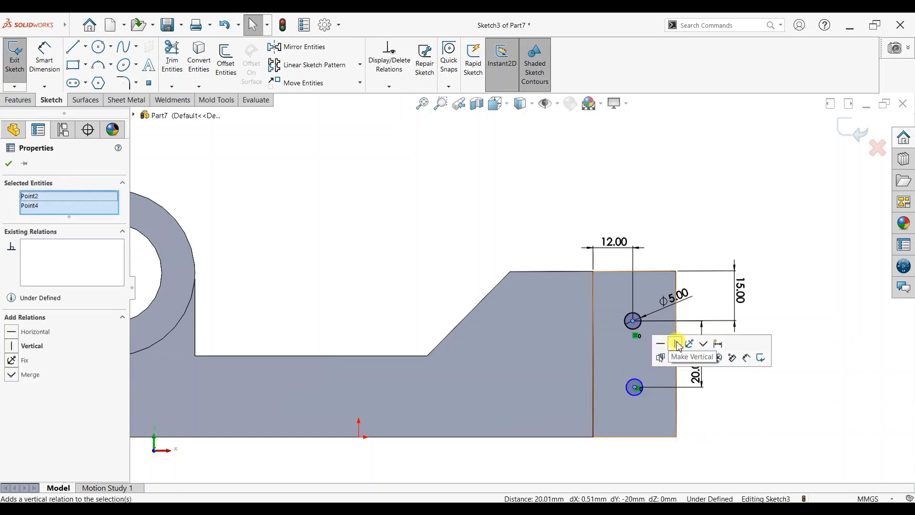
{"action": "left_click", "coordinate": [12, 164]}
Step: Cut the two 5 mm circles through the tab with an Extruded Cut set to Through All
{"action": "left_click", "coordinate": [19, 100]}
{"action": "left_click", "coordinate": [154, 68]}
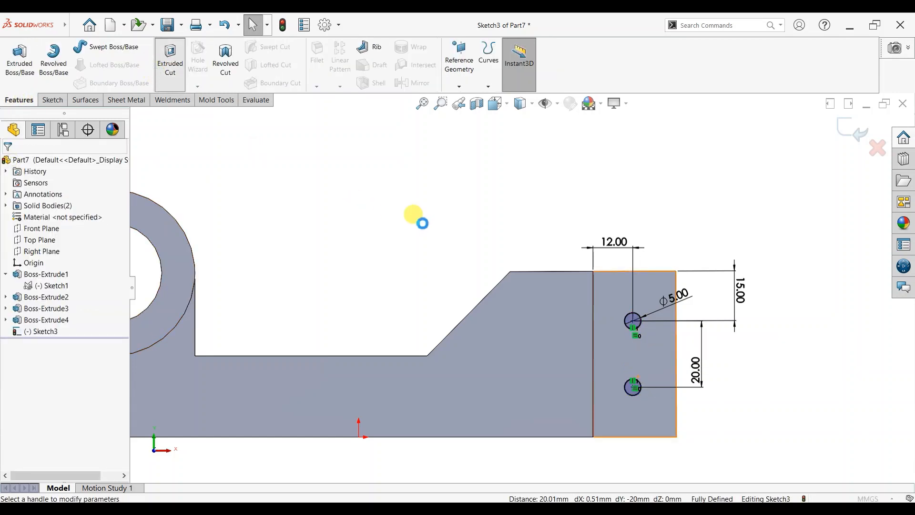
{"action": "left_click", "coordinate": [78, 231]}
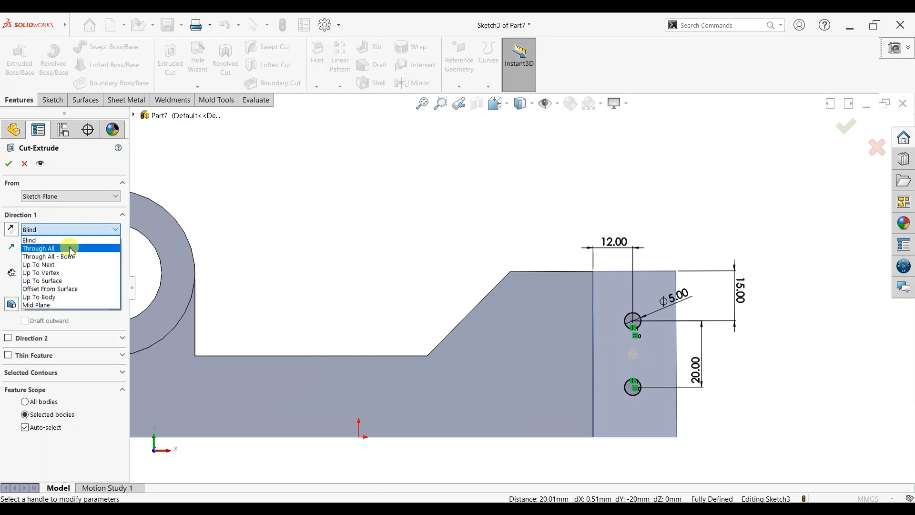
{"action": "left_click", "coordinate": [66, 245]}
{"action": "left_click", "coordinate": [9, 163]}
Step: Start a new sketch on the bottom face of the bracket's arm
{"action": "scroll", "coordinate": [666, 181], "scroll_direction": "up", "scroll_amount": 3}
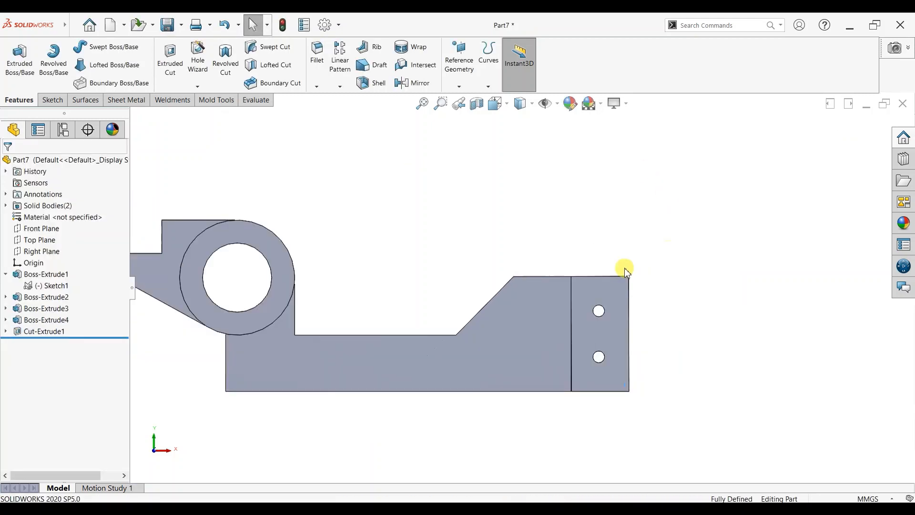
{"action": "middle_click_drag", "start_coordinate": [623, 267], "coordinate": [404, 279]}
{"action": "scroll", "coordinate": [405, 278], "scroll_direction": "down", "scroll_amount": 3}
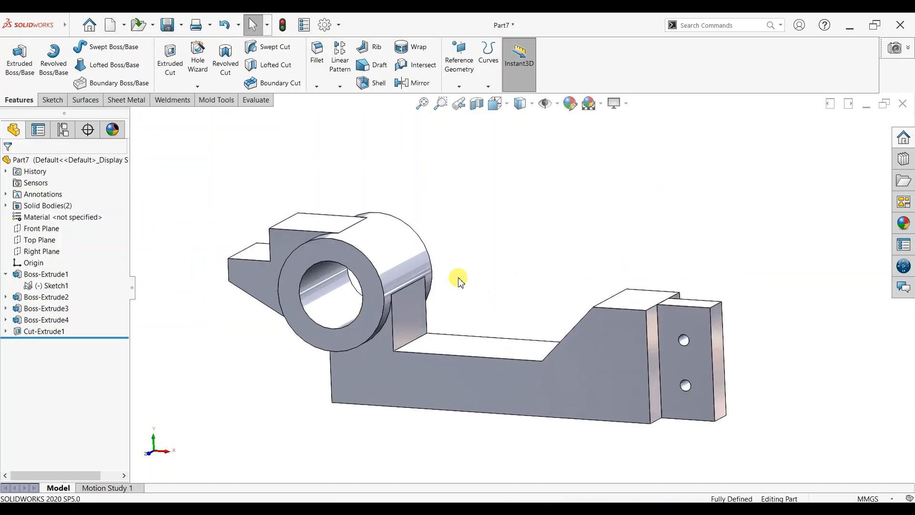
{"action": "middle_click_drag", "start_coordinate": [470, 334], "coordinate": [454, 351]}
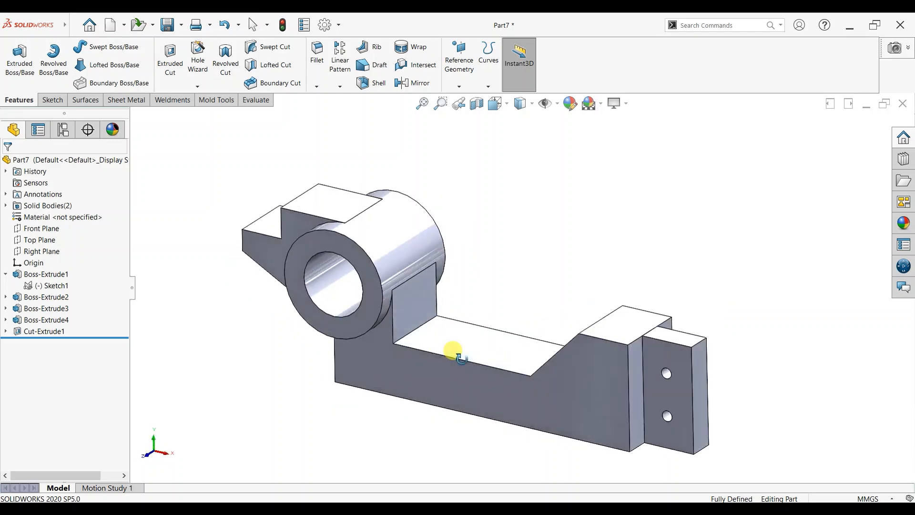
{"action": "mouse_move", "coordinate": [466, 408]}
{"action": "middle_mouse_down"}
{"action": "mouse_move", "coordinate": [474, 357]}
{"action": "mouse_move", "coordinate": [476, 405]}
{"action": "mouse_move", "coordinate": [501, 279]}
{"action": "mouse_move", "coordinate": [496, 378]}
{"action": "middle_mouse_up"}
{"action": "left_click", "coordinate": [527, 347]}
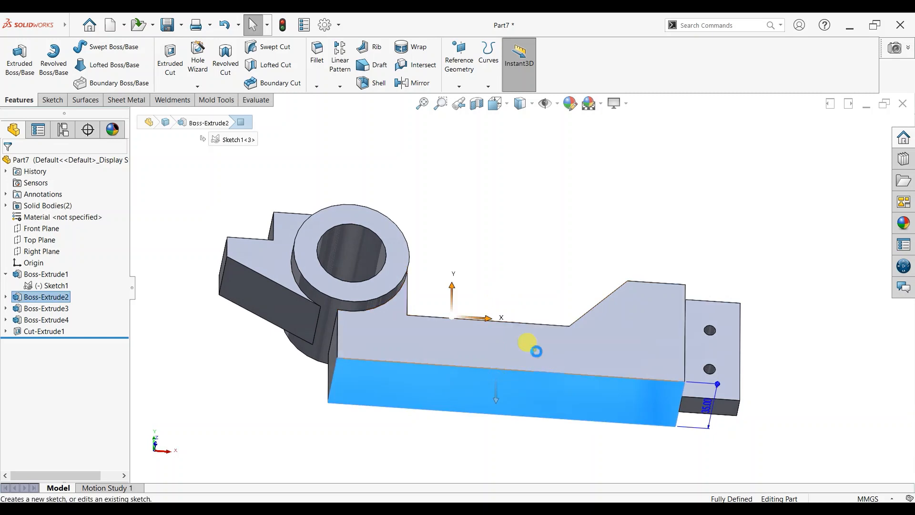
{"action": "left_click", "coordinate": [536, 351]}
{"action": "key", "text": "ctrl+8"}
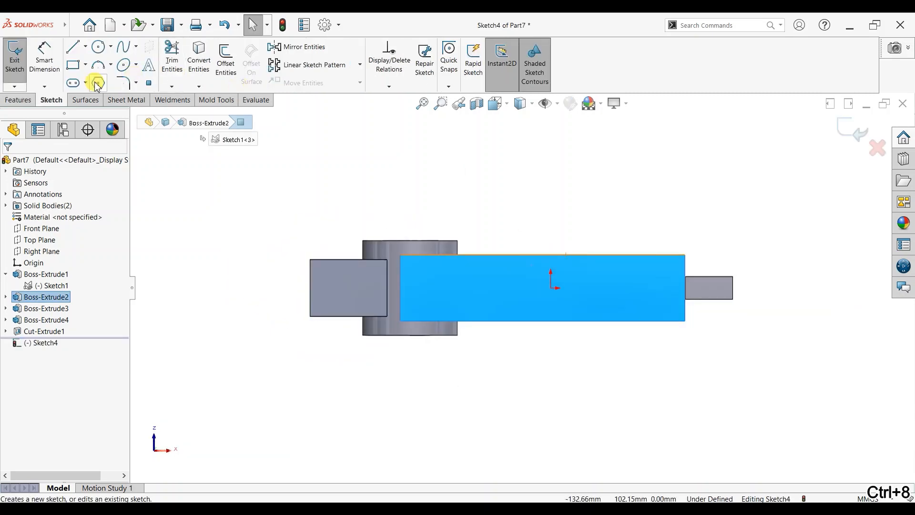
Step: Sketch a closed four-sided profile with one sloped side on the bottom face's long edge, about 64 mm along the edge and 27 mm deep
{"action": "left_click", "coordinate": [72, 48]}
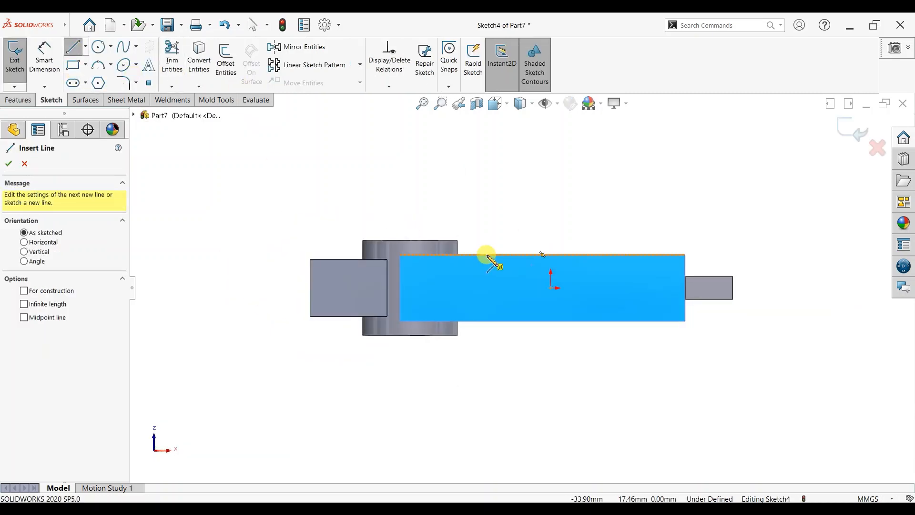
{"action": "left_click", "coordinate": [504, 255]}
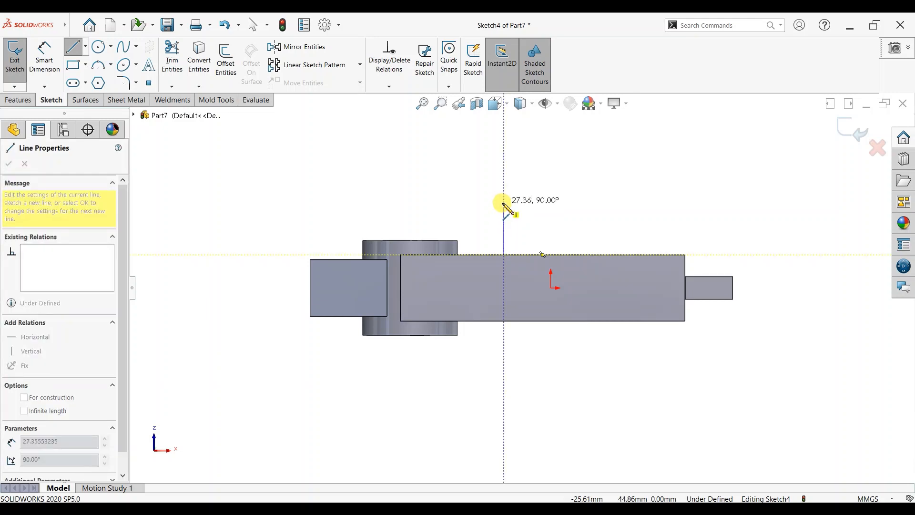
{"action": "left_click", "coordinate": [503, 203]}
{"action": "left_click", "coordinate": [566, 203]}
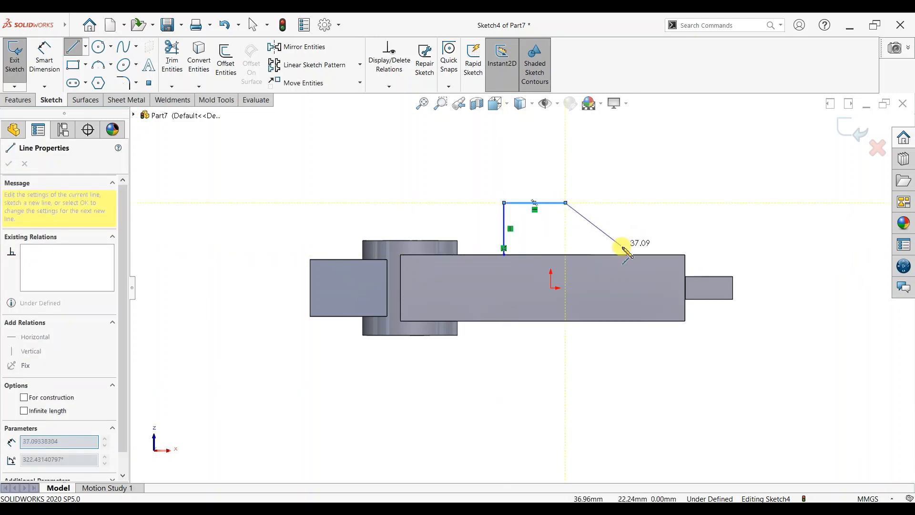
{"action": "left_click", "coordinate": [624, 254]}
{"action": "left_click", "coordinate": [504, 255]}
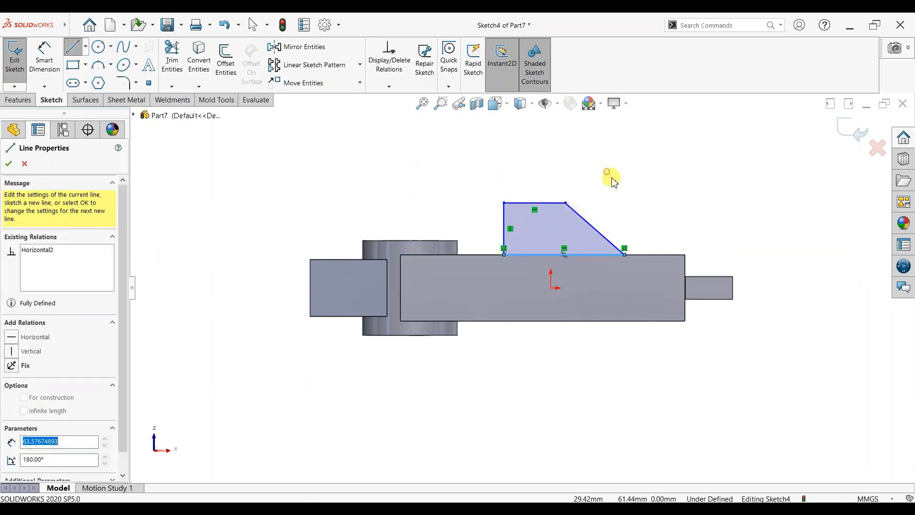
{"action": "key", "text": "Escape"}
{"action": "key", "text": "f"}
Step: Draw a horizontal centreline from the origin to the outer end of the drilled tab
{"action": "left_click", "coordinate": [86, 47]}
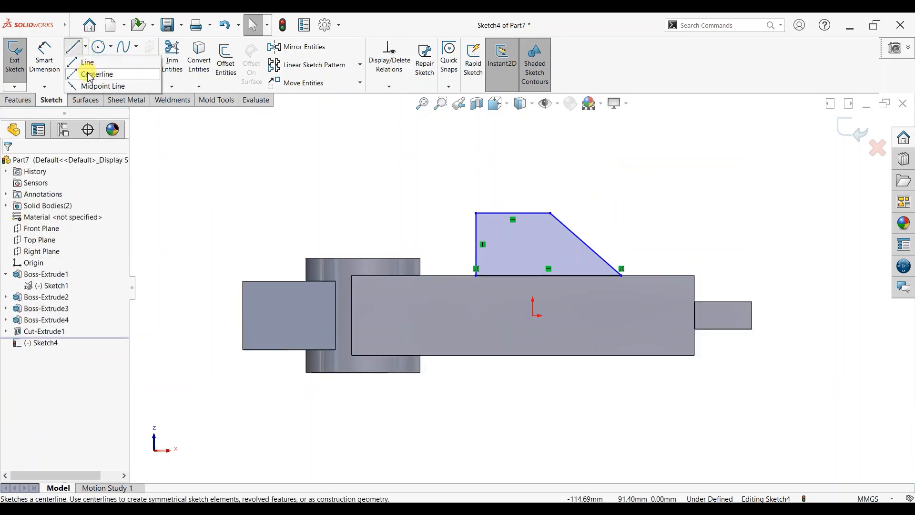
{"action": "left_click", "coordinate": [95, 64]}
{"action": "left_click", "coordinate": [533, 315]}
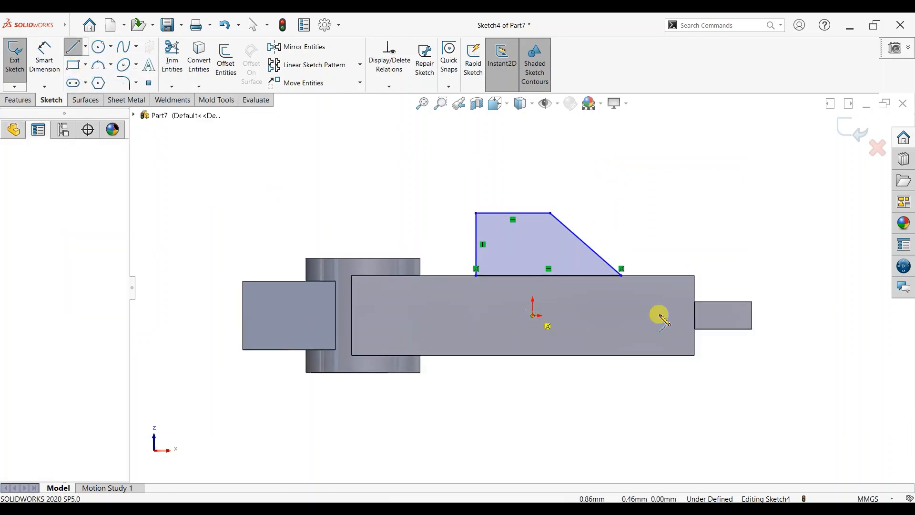
{"action": "left_click", "coordinate": [753, 315]}
{"action": "key", "text": "Escape"}
{"action": "mouse_move", "coordinate": [648, 139]}
{"action": "left_mouse_down"}
{"action": "mouse_move", "coordinate": [470, 302]}
{"action": "mouse_move", "coordinate": [433, 299]}
{"action": "mouse_move", "coordinate": [594, 239]}
{"action": "left_mouse_up"}
{"action": "key", "text": "Escape"}
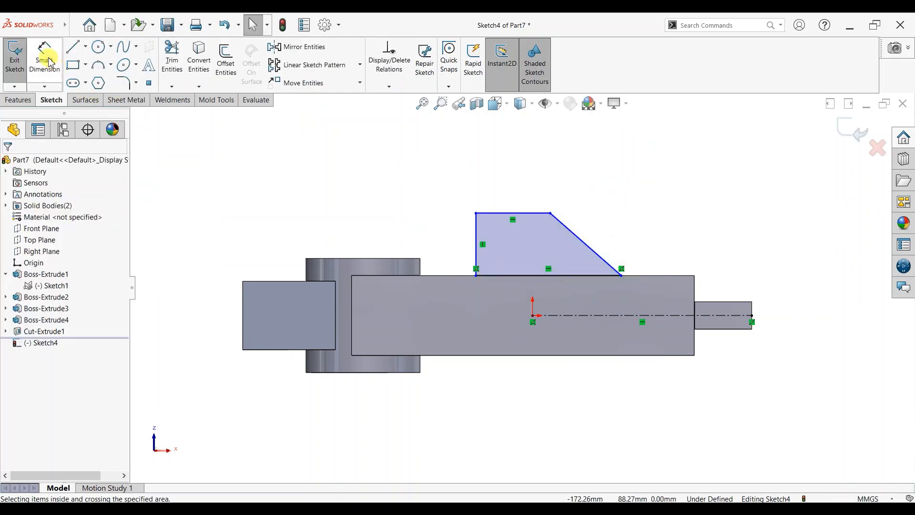
Step: Dimension the horizontal distance from the origin to the profile's square corner on the arm's edge as 25 mm
{"action": "left_click", "coordinate": [44, 53]}
{"action": "left_click", "coordinate": [533, 316]}
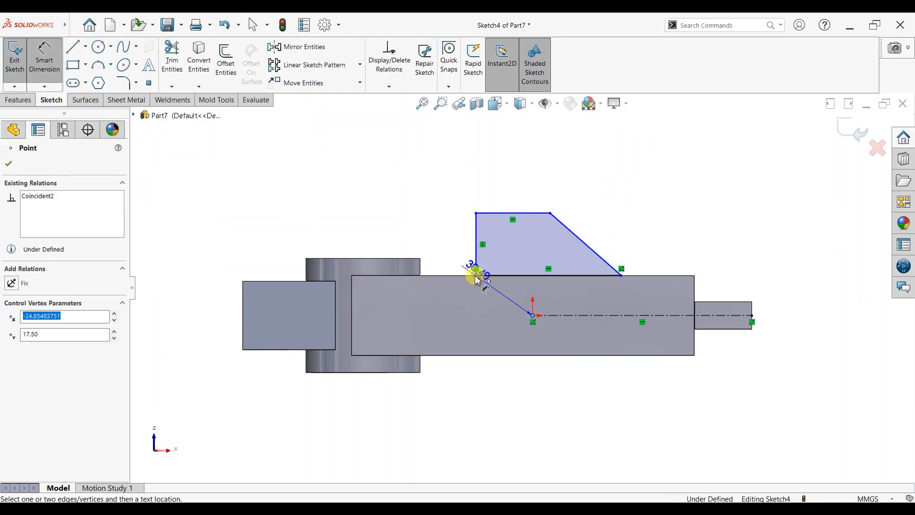
{"action": "left_click", "coordinate": [476, 275]}
{"action": "left_click", "coordinate": [485, 389]}
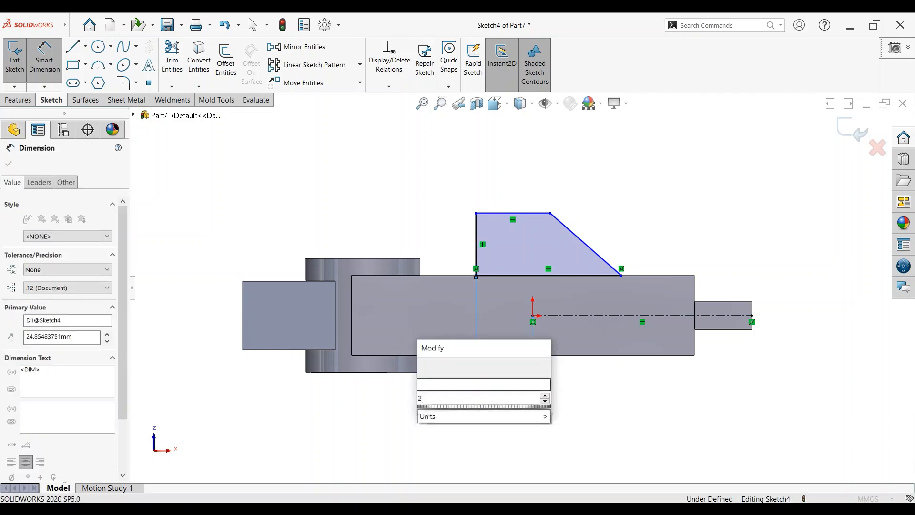
{"action": "key", "text": "Return"}
Step: Dimension the profile's vertical side as 25 mm and its outer horizontal edge as 35 mm
{"action": "left_click", "coordinate": [476, 250]}
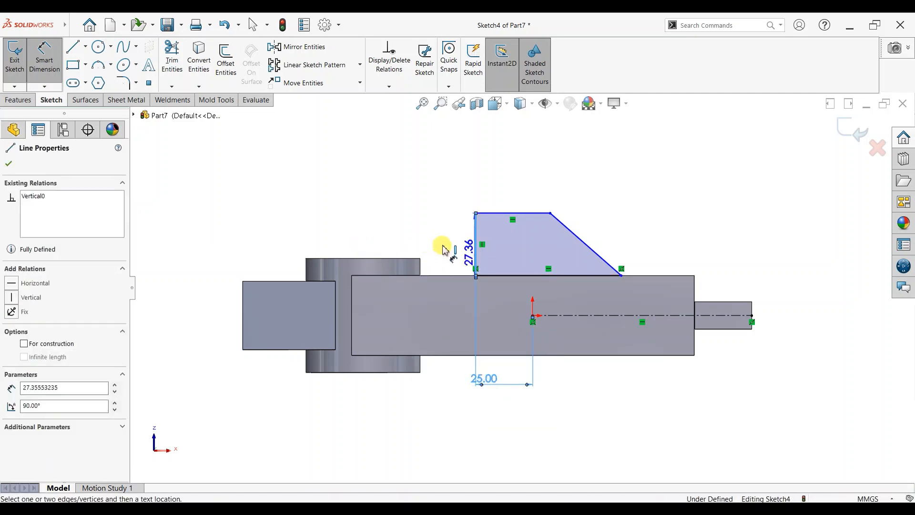
{"action": "left_click", "coordinate": [443, 247]}
{"action": "type", "text": "25"}
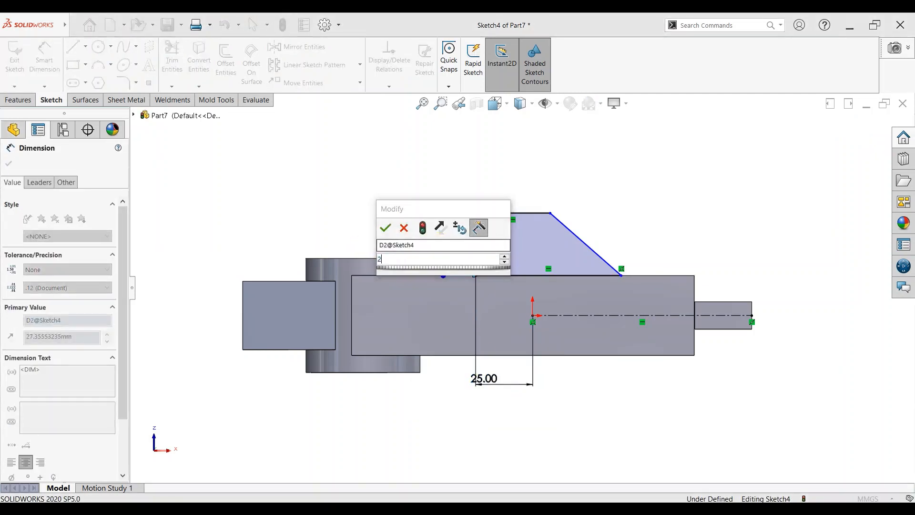
{"action": "key", "text": "Return"}
{"action": "left_click", "coordinate": [517, 219]}
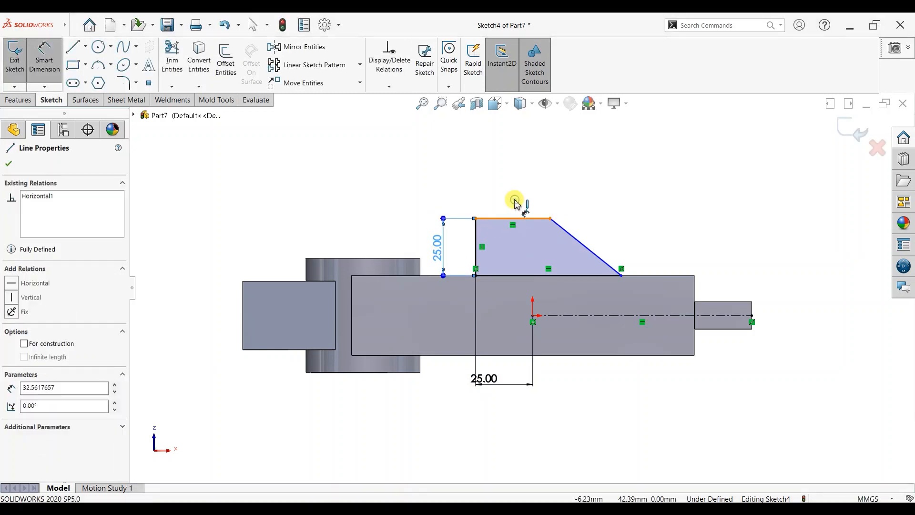
{"action": "left_click", "coordinate": [517, 204]}
{"action": "type", "text": "35"}
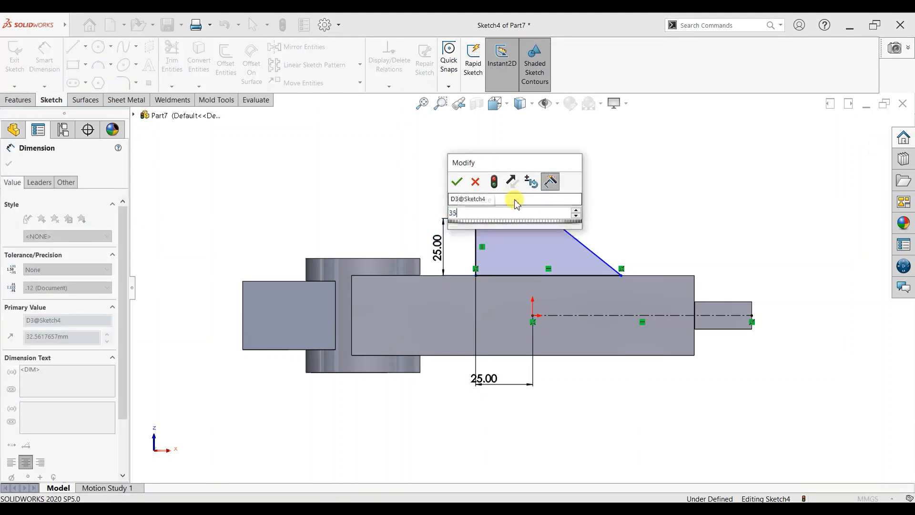
{"action": "key", "text": "Return"}
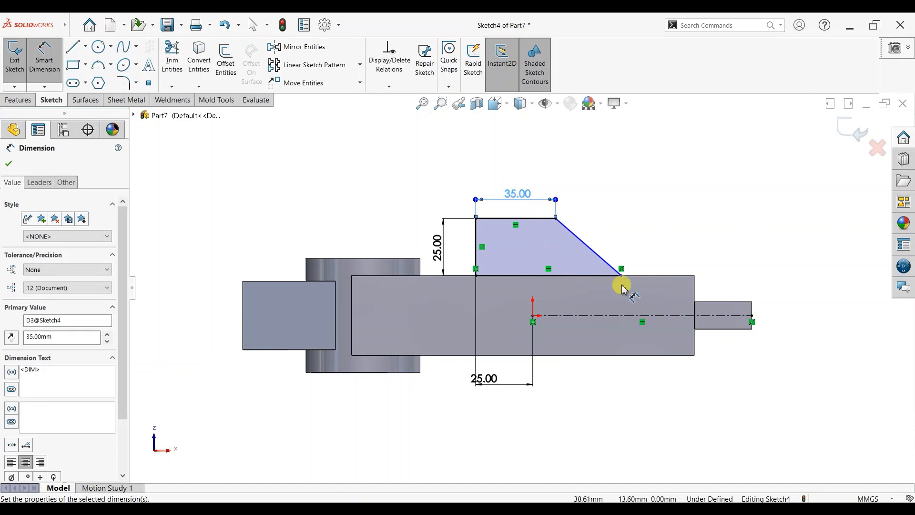
Step: Dimension the distance from the foot of the sloped side to the arm's tab-end corner as 35 mm
{"action": "left_click", "coordinate": [621, 277]}
{"action": "left_click", "coordinate": [668, 265]}
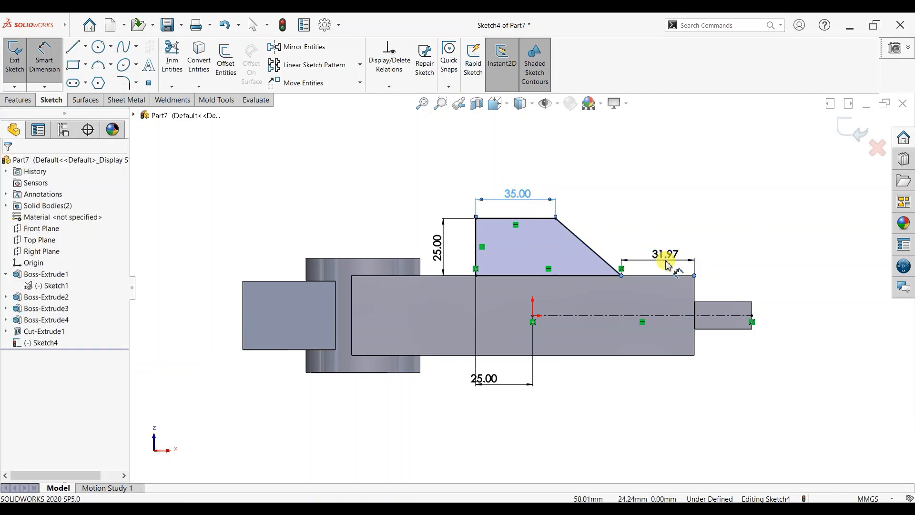
{"action": "key", "text": "Return"}
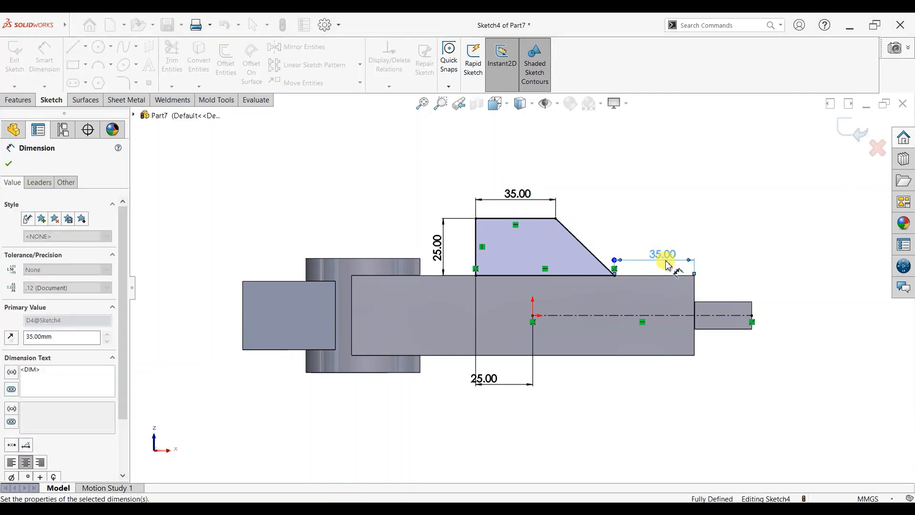
{"action": "left_click", "coordinate": [8, 164]}
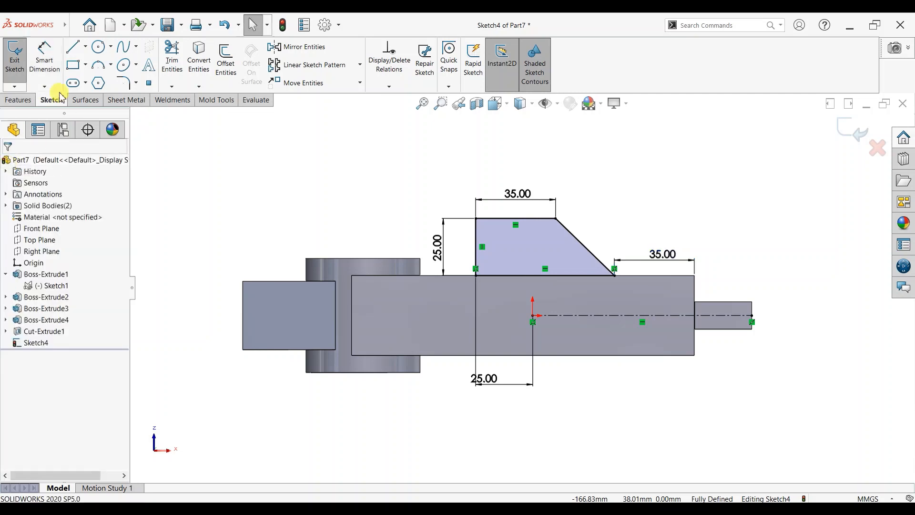
Step: Sketch a circle inside the profile, centred below the outer edge's midpoint and level with the vertical side's midpoint, and set its diameter to 8 mm
{"action": "left_click", "coordinate": [100, 50]}
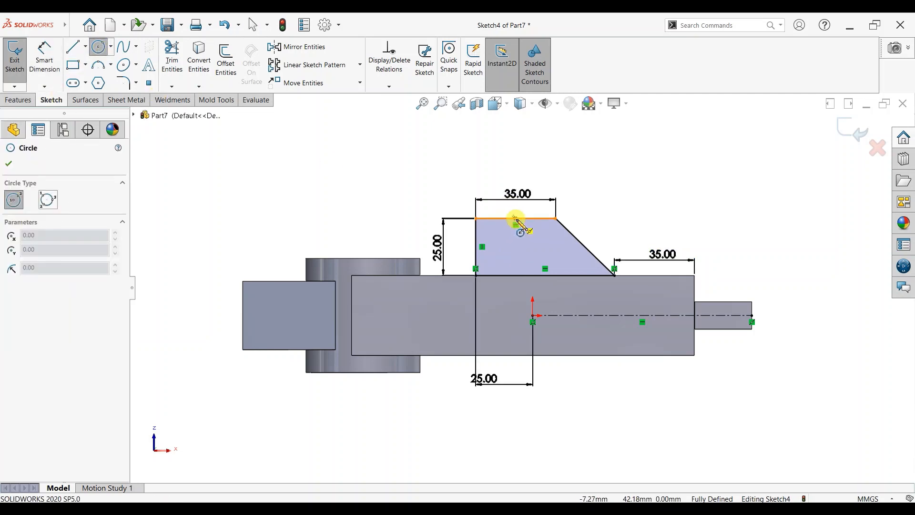
{"action": "left_click", "coordinate": [516, 246]}
{"action": "left_click", "coordinate": [524, 250]}
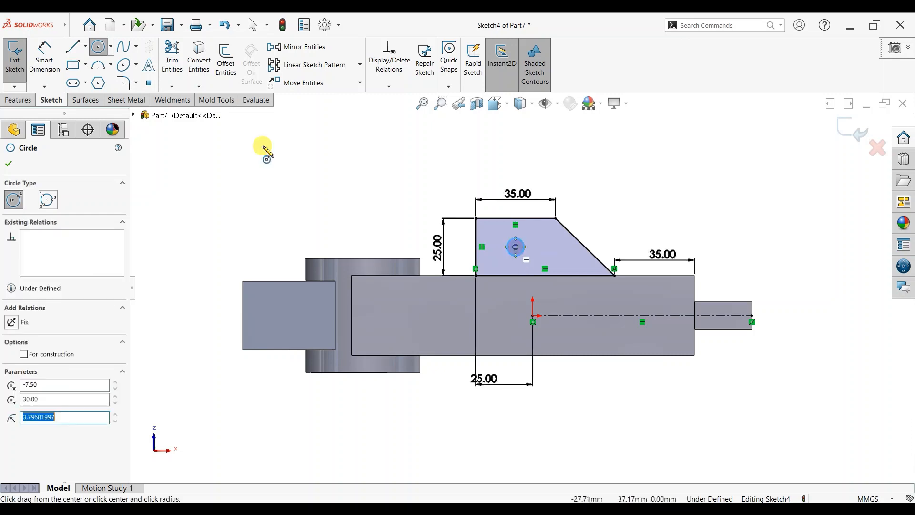
{"action": "left_click", "coordinate": [45, 59]}
{"action": "left_click", "coordinate": [512, 242]}
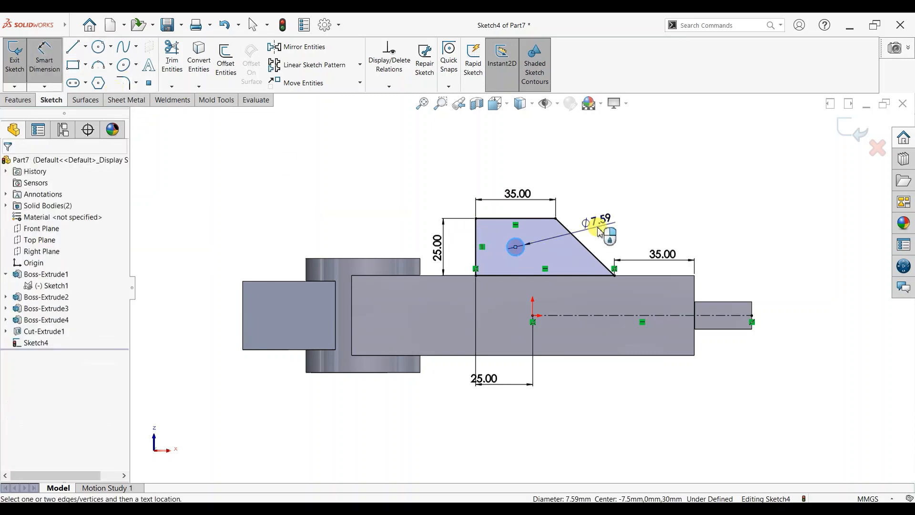
{"action": "left_click", "coordinate": [600, 232]}
{"action": "type", "text": "8"}
{"action": "key", "text": "Return"}
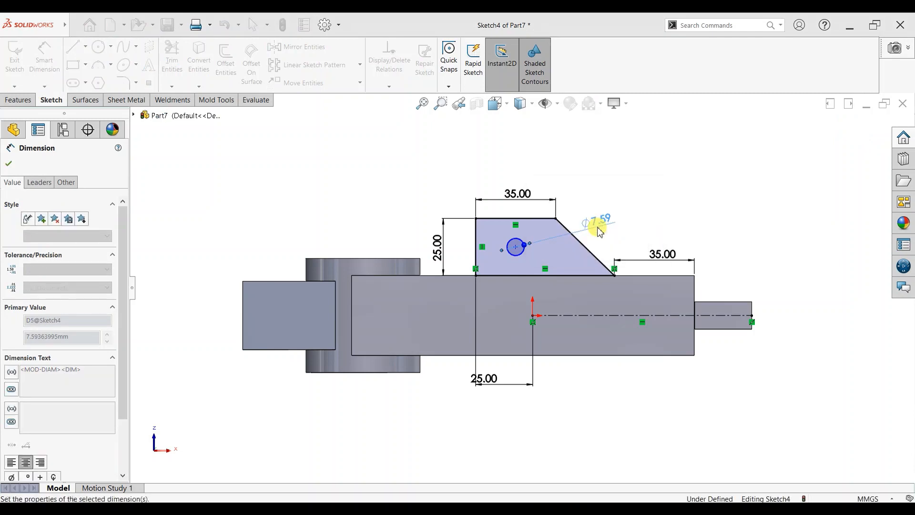
{"action": "left_click", "coordinate": [9, 163]}
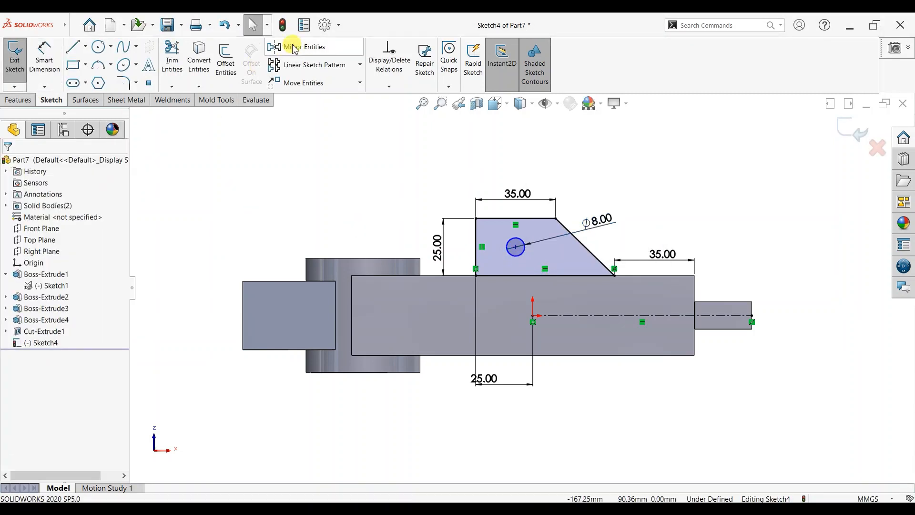
Step: Mirror the four-sided profile and its circle about the horizontal centreline
{"action": "left_click", "coordinate": [300, 47]}
{"action": "left_click_drag", "start_coordinate": [684, 146], "coordinate": [434, 284]}
{"action": "left_click", "coordinate": [95, 343]}
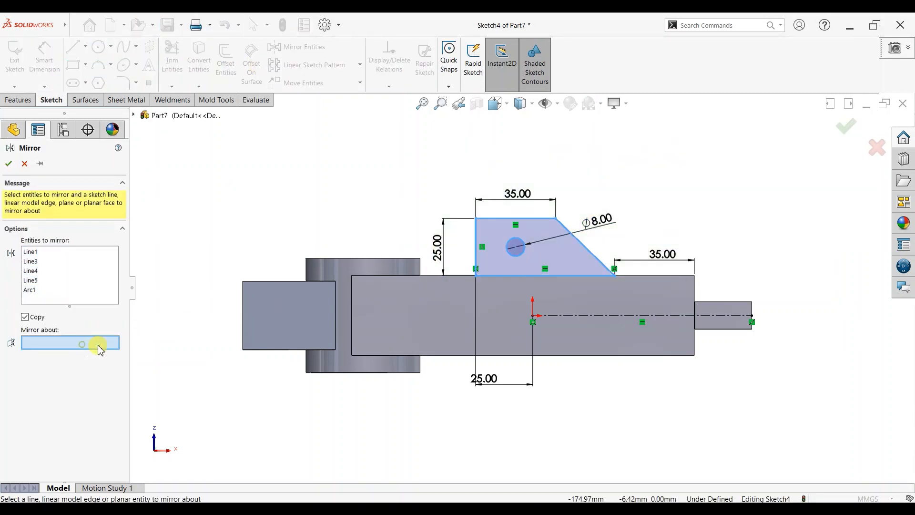
{"action": "left_click", "coordinate": [582, 316]}
{"action": "left_click", "coordinate": [9, 163]}
Step: Extrude the two drilled side profiles 15 mm with the direction reversed so they rise alongside the arm, merging the result
{"action": "left_click", "coordinate": [18, 99]}
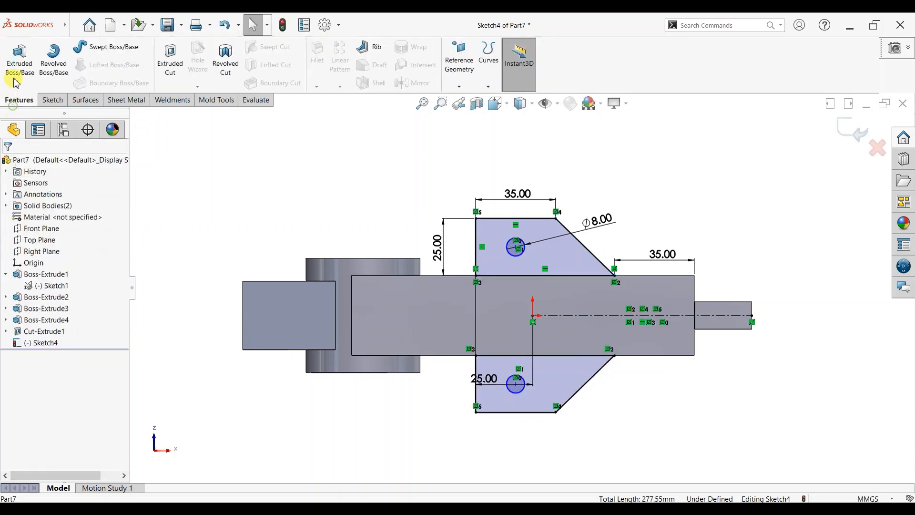
{"action": "left_click", "coordinate": [17, 71]}
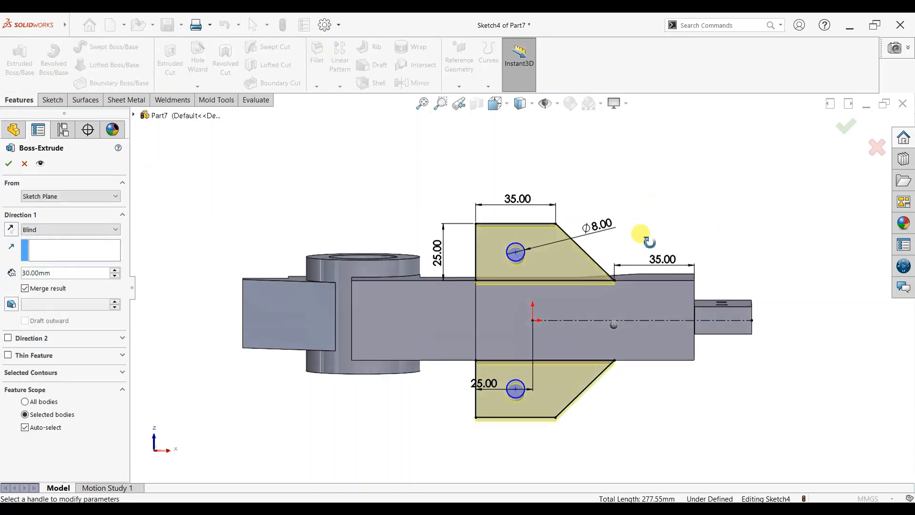
{"action": "left_click", "coordinate": [11, 231]}
{"action": "scroll", "coordinate": [389, 277], "scroll_direction": "up", "scroll_amount": 3}
{"action": "middle_click_drag", "start_coordinate": [392, 276], "coordinate": [622, 305]}
{"action": "scroll", "coordinate": [622, 305], "scroll_direction": "down", "scroll_amount": 2}
{"action": "left_click", "coordinate": [57, 274]}
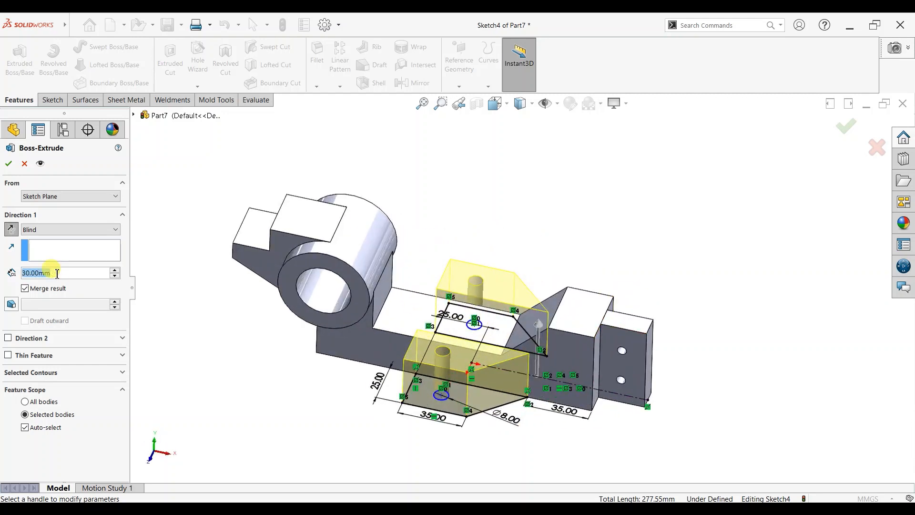
{"action": "type", "text": "10"}
{"action": "key", "text": "Return"}
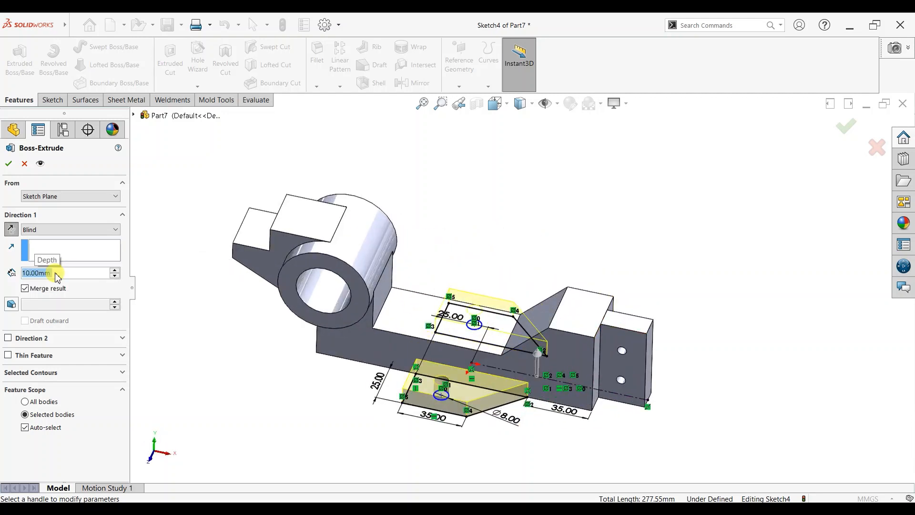
{"action": "type", "text": "15"}
{"action": "key", "text": "Return"}
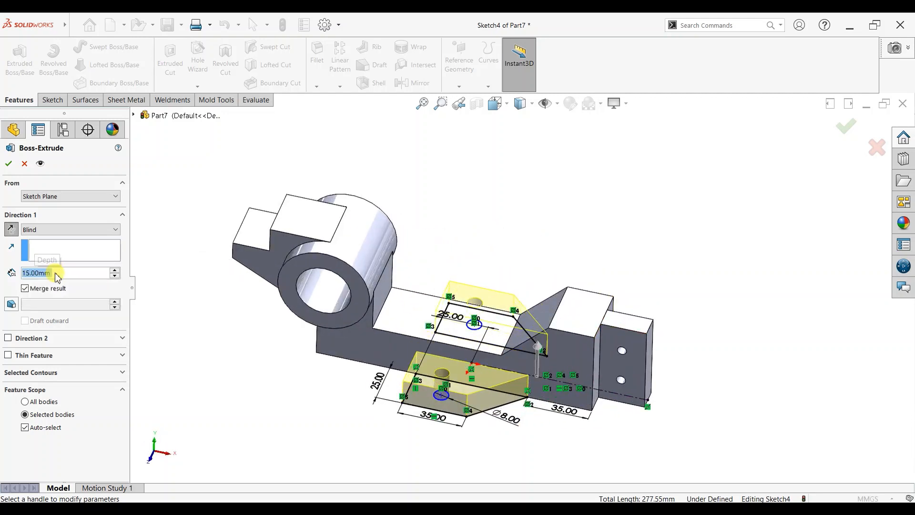
{"action": "left_click", "coordinate": [8, 164]}
Step: Fillet the inner edge between the upright under the cylinder and the arm's top face with a 10 mm radius
{"action": "middle_click_drag", "start_coordinate": [537, 307], "coordinate": [514, 292]}
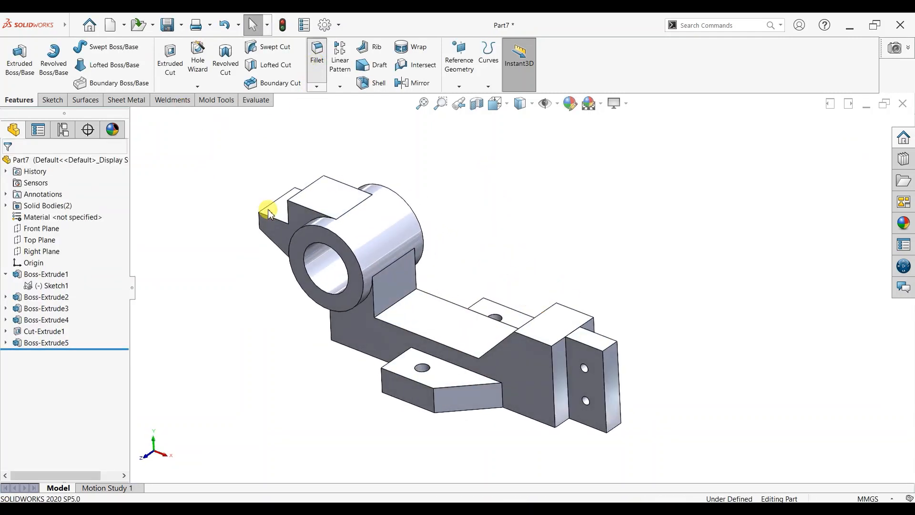
{"action": "left_click", "coordinate": [400, 304]}
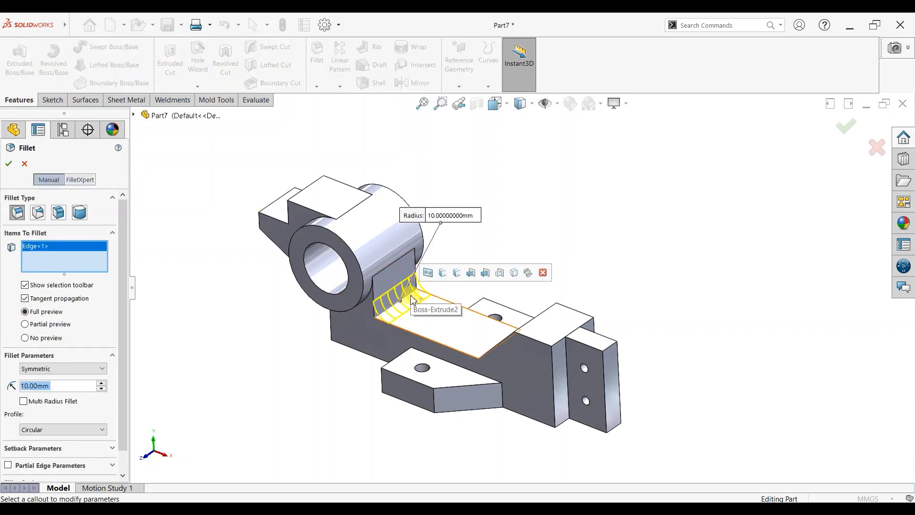
{"action": "left_click", "coordinate": [7, 165]}
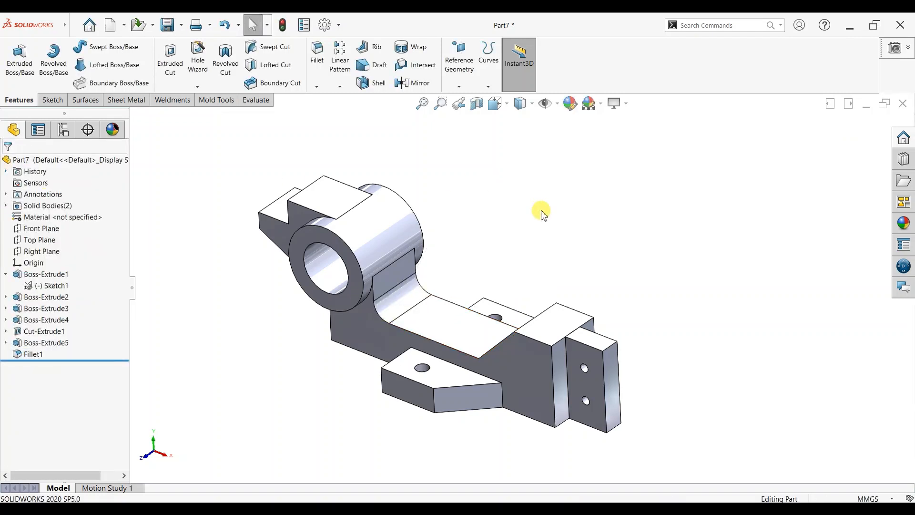
Step: Start a new sketch on the arm's flat top face and view it face-on
{"action": "left_click", "coordinate": [465, 339]}
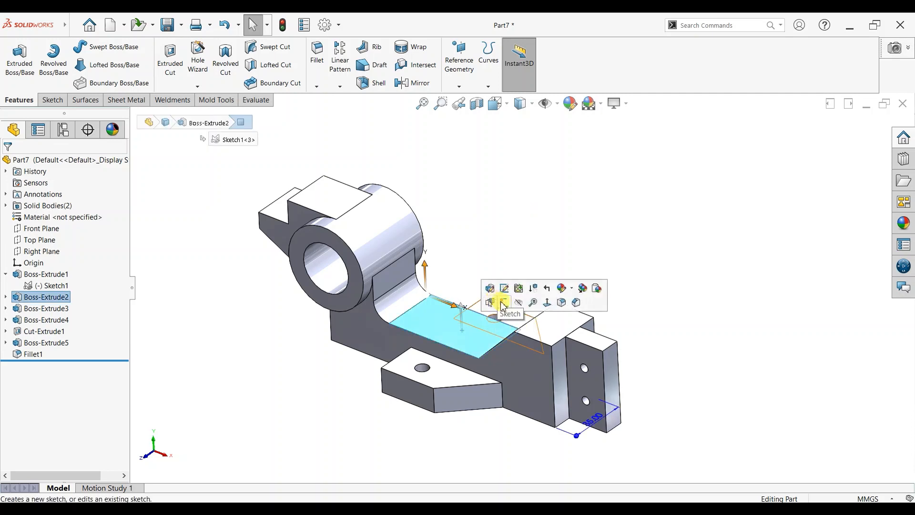
{"action": "left_click", "coordinate": [500, 304]}
{"action": "key", "text": "ctrl+8"}
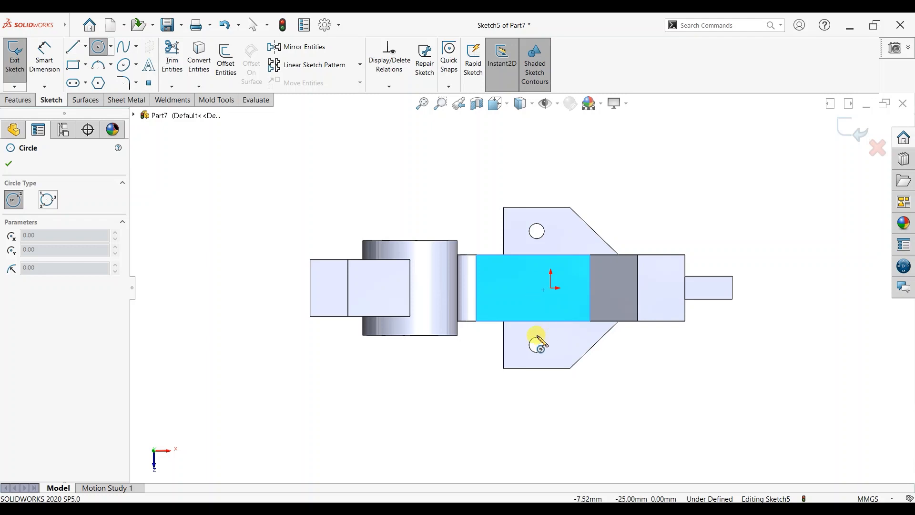
Step: Draw a vertical centreline across the arm between the facing edges of the two 8 mm side holes
{"action": "left_click", "coordinate": [111, 48]}
{"action": "left_click", "coordinate": [85, 48]}
{"action": "left_click", "coordinate": [89, 73]}
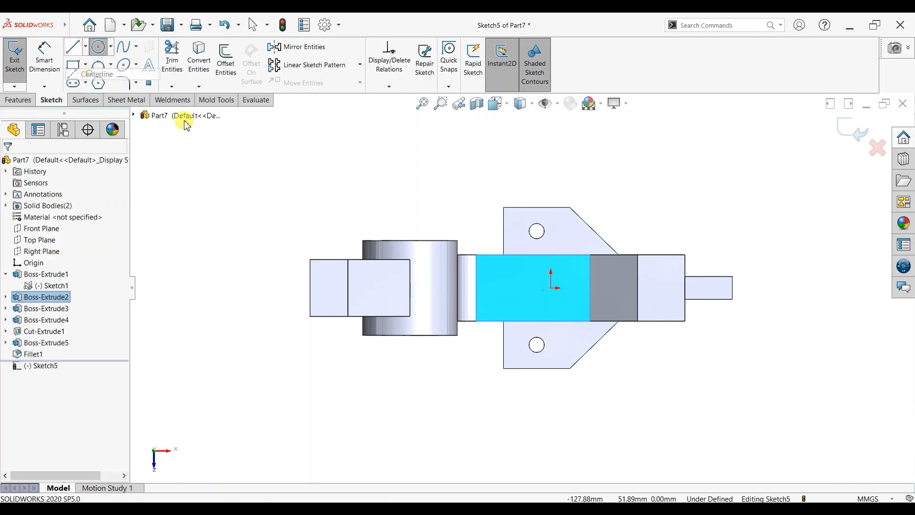
{"action": "left_click", "coordinate": [536, 231]}
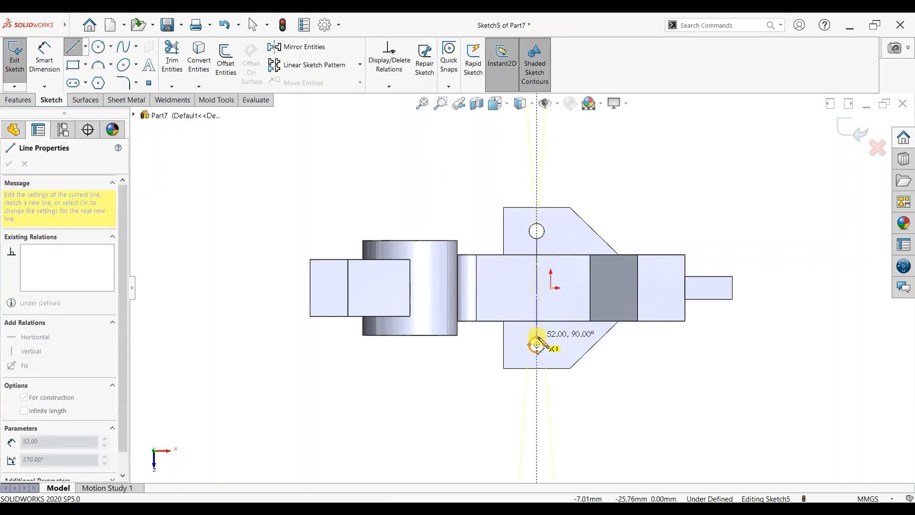
{"action": "left_click", "coordinate": [537, 344]}
{"action": "right_click", "coordinate": [611, 140]}
{"action": "left_click", "coordinate": [636, 181]}
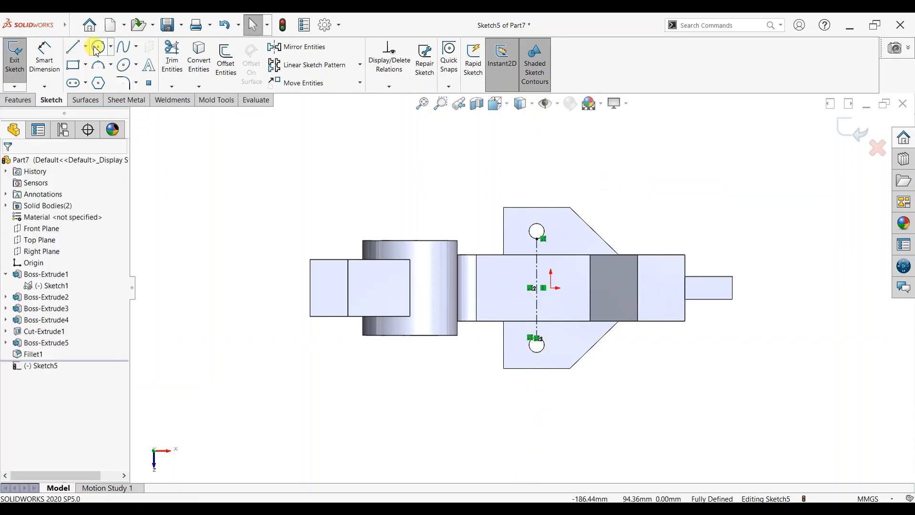
Step: Sketch two concentric circles at the vertical centreline's midpoint, the outer one with a radius of about 14 mm
{"action": "left_click", "coordinate": [97, 49]}
{"action": "scroll", "coordinate": [576, 286], "scroll_direction": "down", "scroll_amount": 2}
{"action": "left_click", "coordinate": [527, 291]}
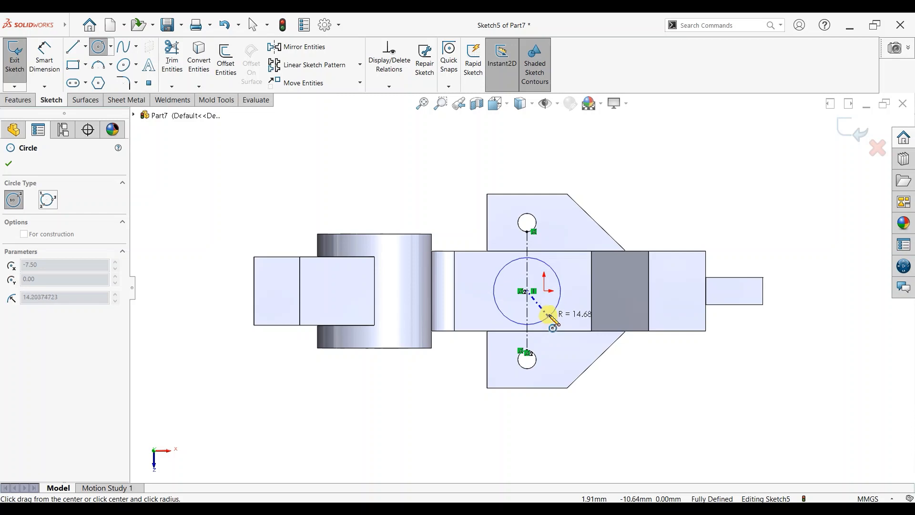
{"action": "left_click", "coordinate": [548, 314]}
{"action": "left_click", "coordinate": [527, 291]}
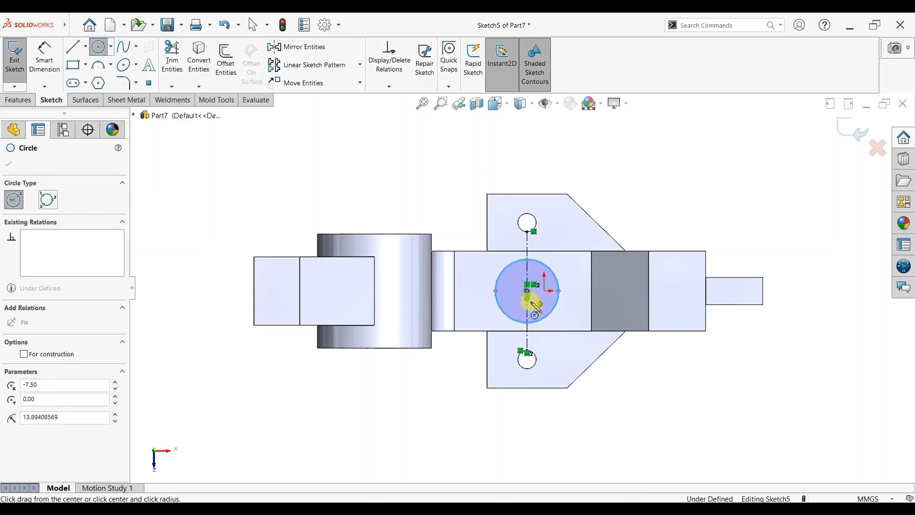
{"action": "left_click", "coordinate": [534, 311]}
Step: Dimension the two concentric circles on the arm with diameters of 27.5 mm for the outer and 15 mm for the inner
{"action": "left_click", "coordinate": [34, 58]}
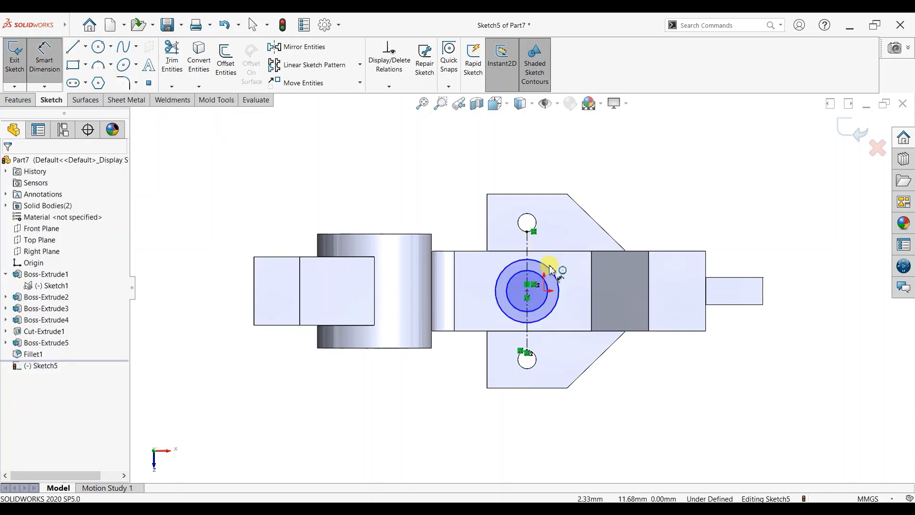
{"action": "left_click", "coordinate": [626, 224]}
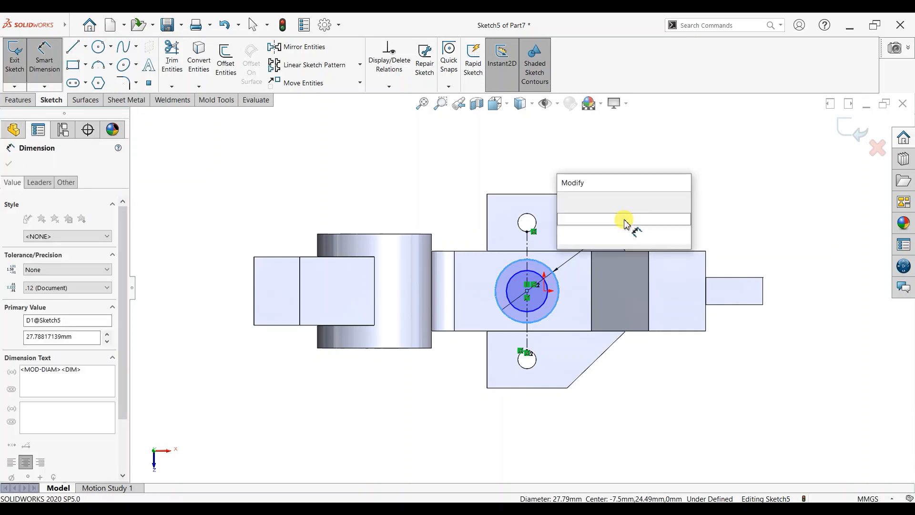
{"action": "type", "text": "27.5"}
{"action": "key", "text": "Return"}
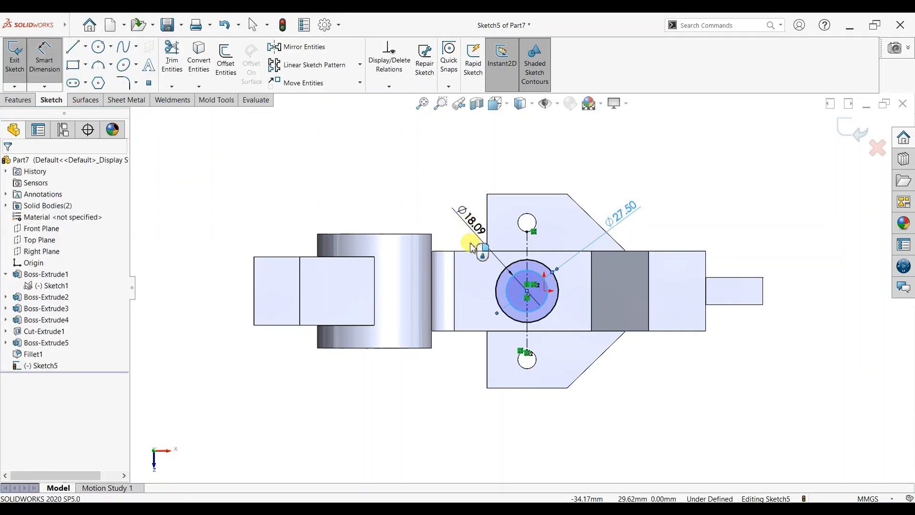
{"action": "left_click", "coordinate": [440, 251]}
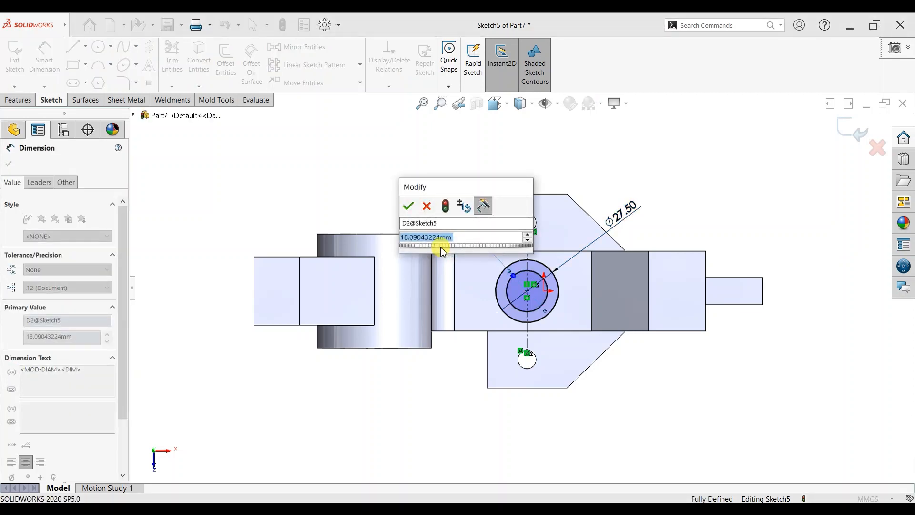
{"action": "type", "text": "15"}
{"action": "key", "text": "Return"}
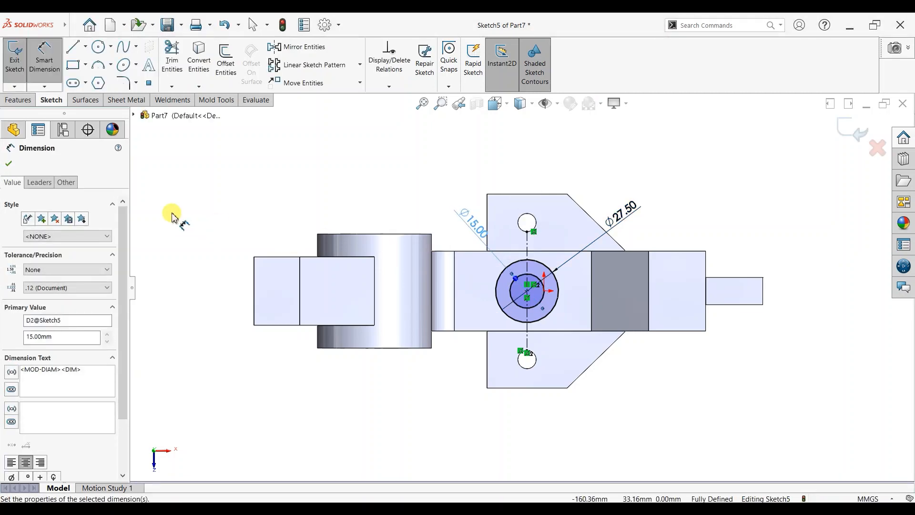
{"action": "left_click", "coordinate": [8, 164]}
Step: Cut the ring between the two circles 5 mm deep into the arm's top face
{"action": "left_click", "coordinate": [18, 100]}
{"action": "left_click", "coordinate": [173, 63]}
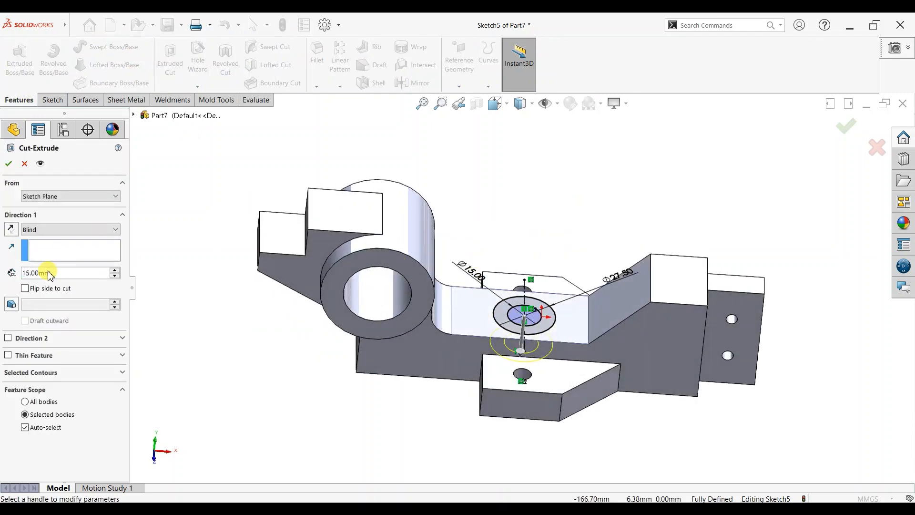
{"action": "double_click", "coordinate": [50, 276]}
{"action": "type", "text": "5"}
{"action": "key", "text": "Return"}
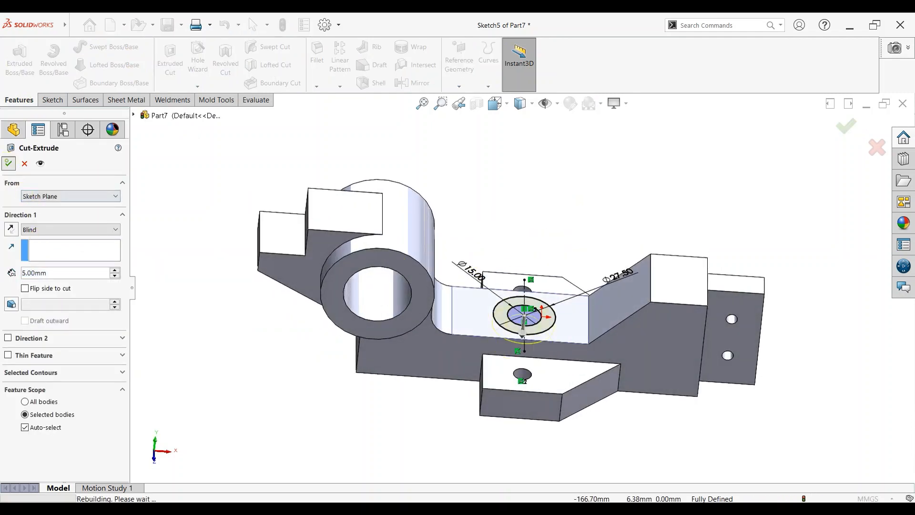
{"action": "left_click", "coordinate": [9, 163]}
Step: Start a sketch on the top face of the round boss inside the recess and convert its edge into a sketch circle
{"action": "scroll", "coordinate": [524, 312], "scroll_direction": "down", "scroll_amount": 2}
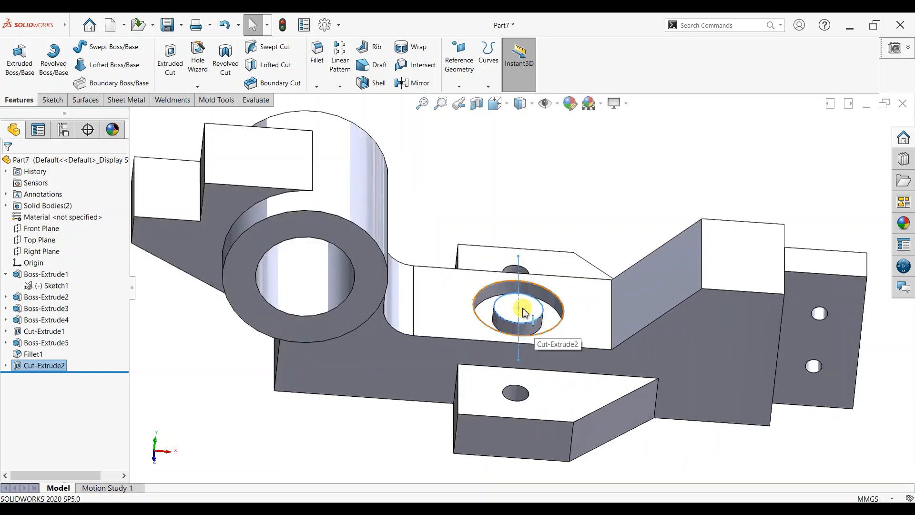
{"action": "left_click", "coordinate": [524, 312]}
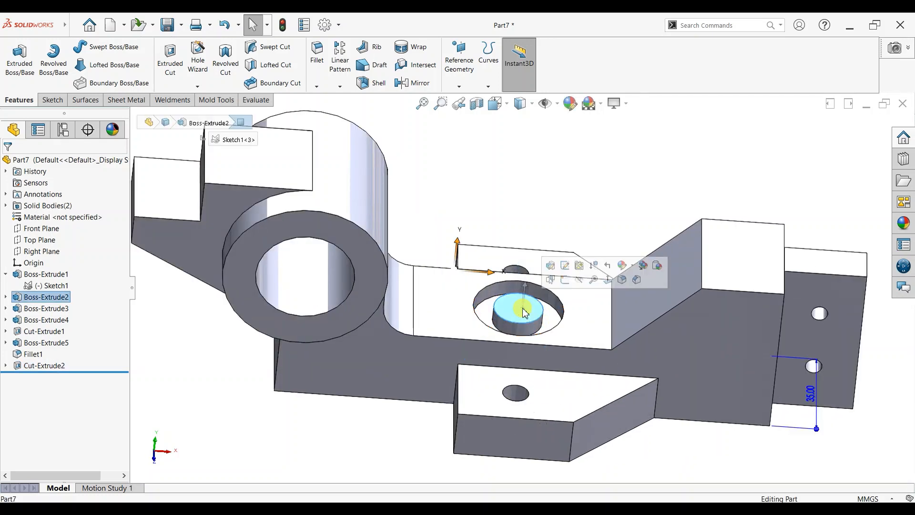
{"action": "left_click", "coordinate": [562, 283]}
{"action": "left_click", "coordinate": [198, 69]}
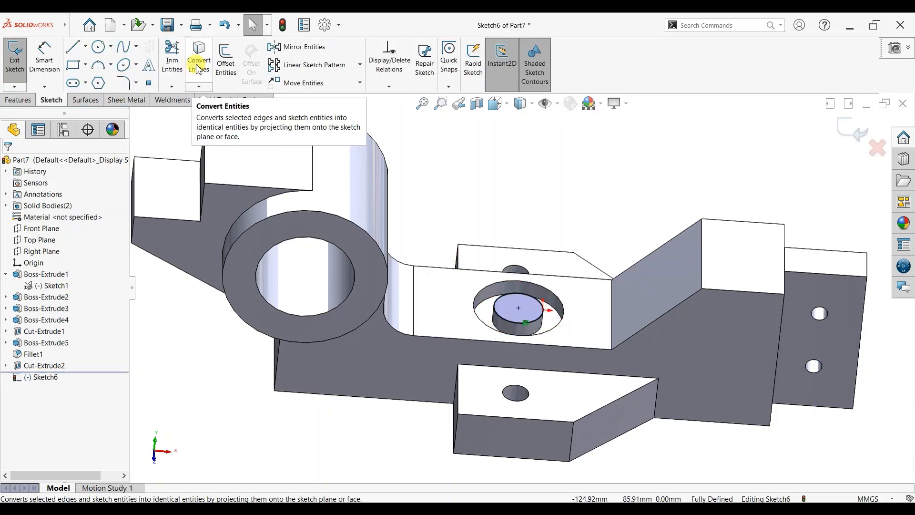
Step: Extrude-cut the converted circle up to the recess floor to remove the central boss
{"action": "left_click", "coordinate": [18, 99]}
{"action": "left_click", "coordinate": [171, 64]}
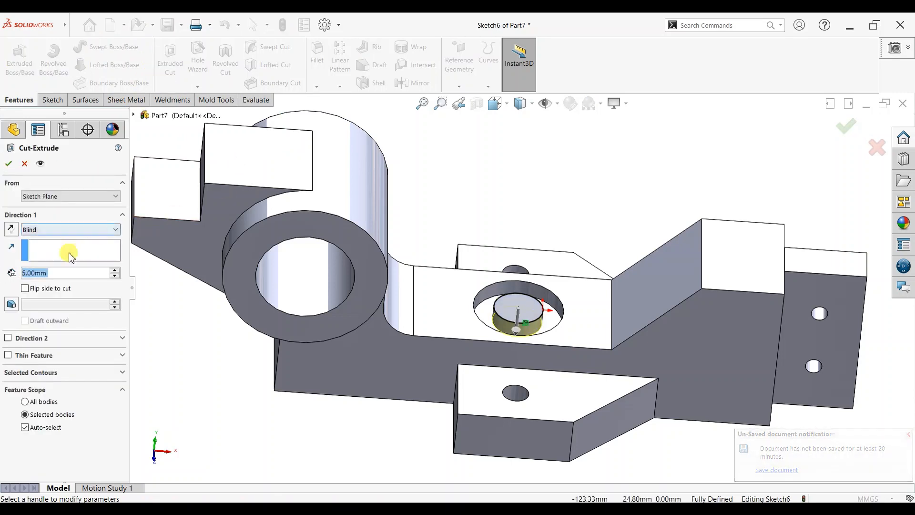
{"action": "left_click", "coordinate": [69, 229]}
{"action": "left_click", "coordinate": [57, 285]}
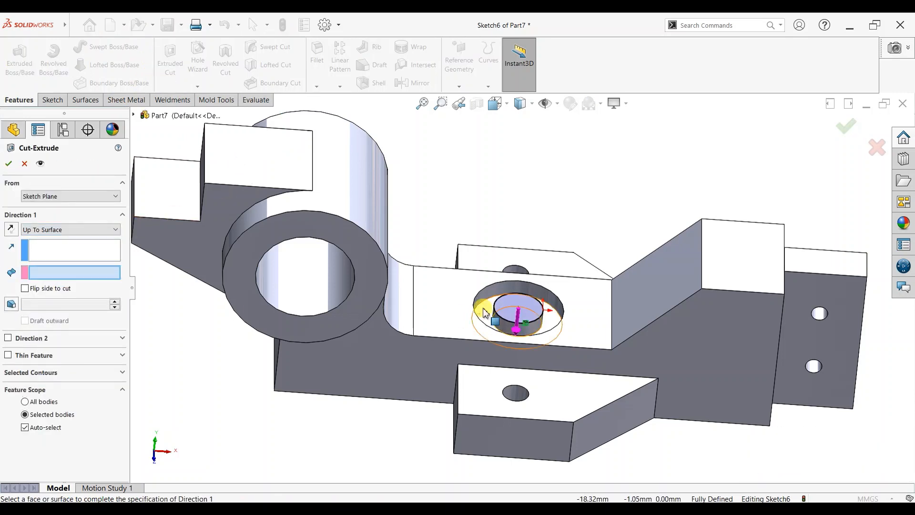
{"action": "left_click", "coordinate": [485, 313]}
{"action": "right_click", "coordinate": [512, 305]}
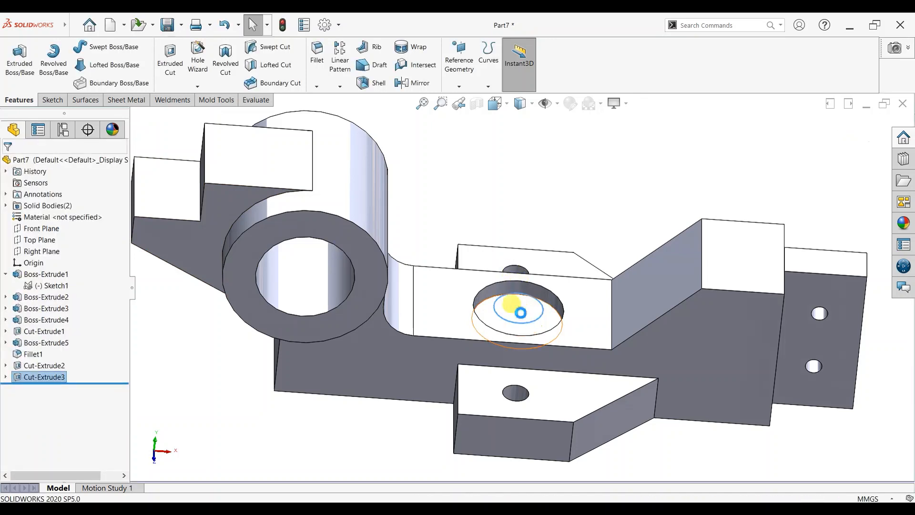
{"action": "left_click", "coordinate": [622, 198]}
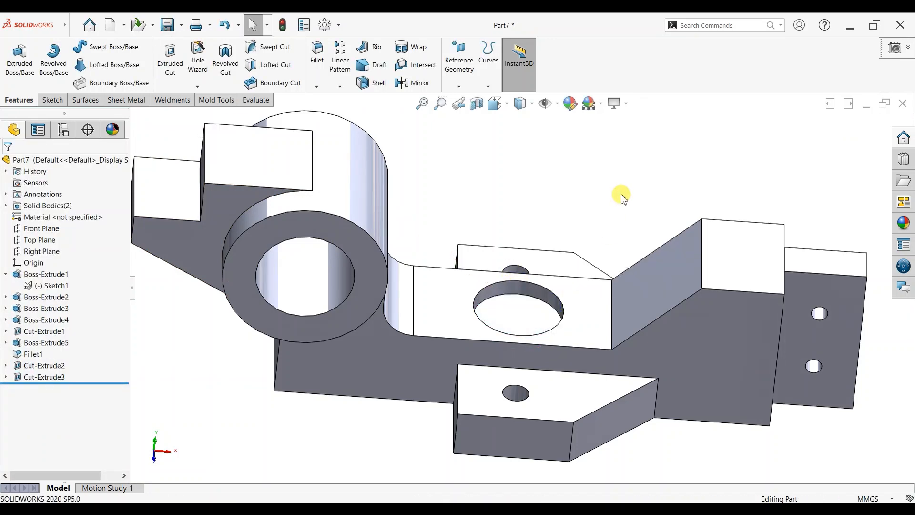
Step: Edit the central boss cut so its end condition is Through All
{"action": "left_click", "coordinate": [531, 315]}
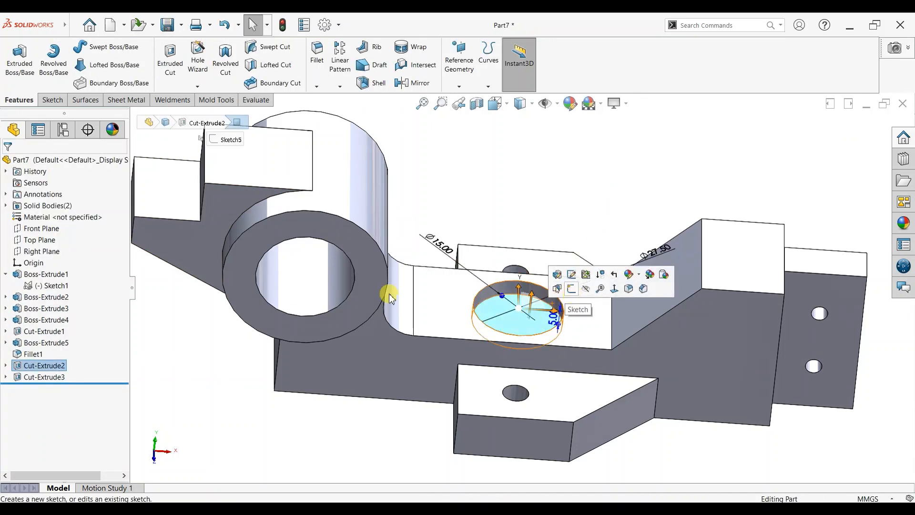
{"action": "left_click", "coordinate": [208, 410]}
{"action": "left_click", "coordinate": [6, 376]}
{"action": "left_click", "coordinate": [34, 377]}
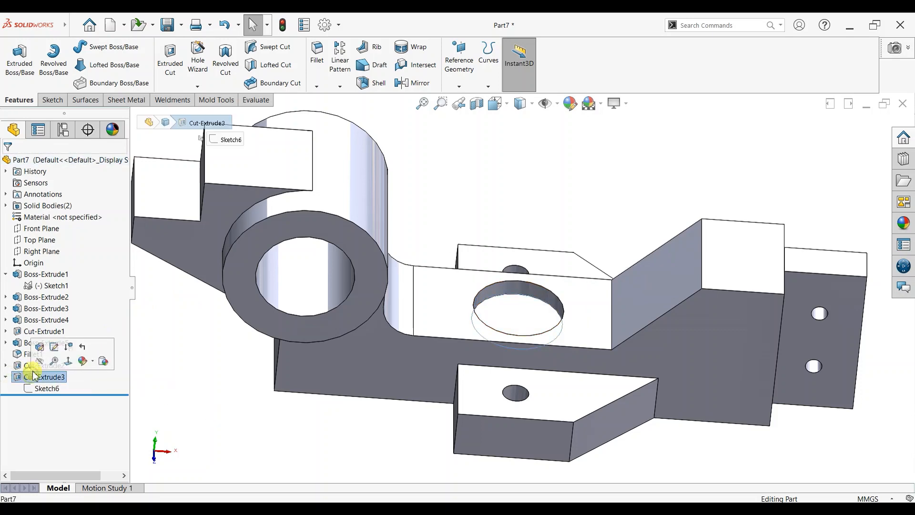
{"action": "left_click", "coordinate": [54, 346]}
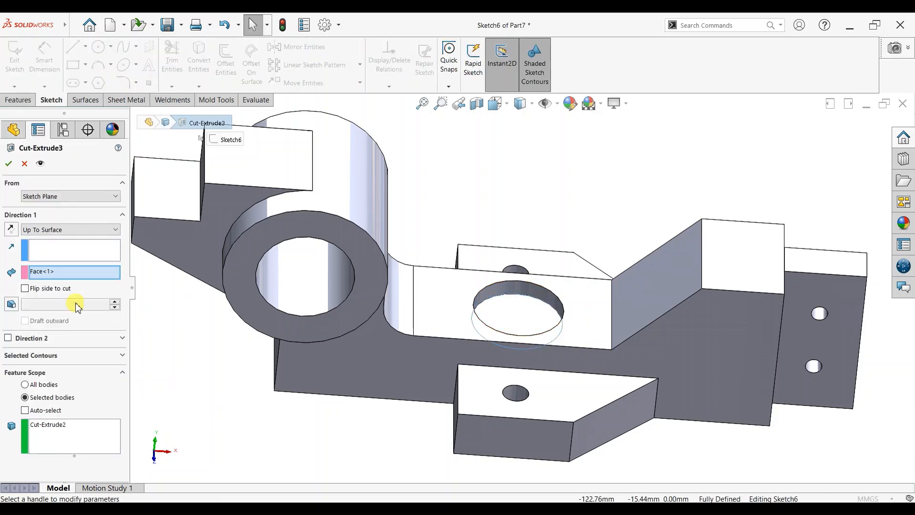
{"action": "left_click", "coordinate": [60, 229]}
{"action": "left_click", "coordinate": [61, 246]}
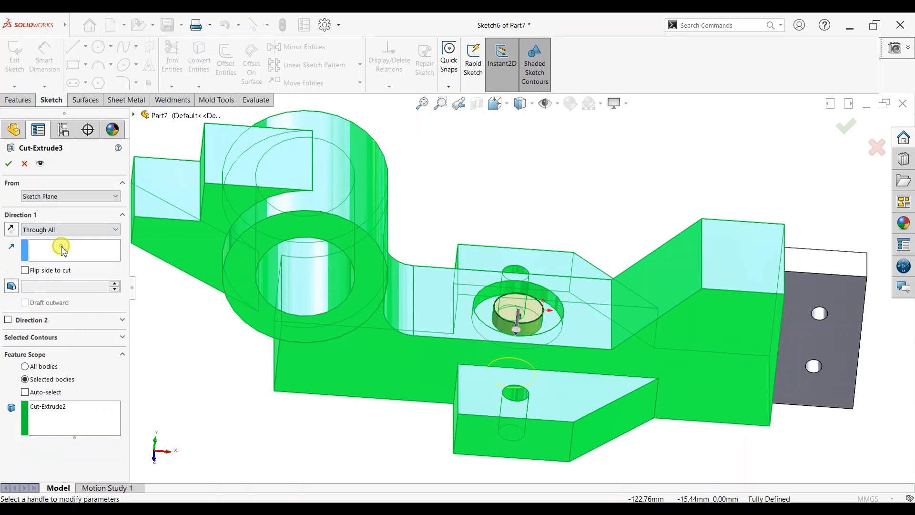
{"action": "left_click", "coordinate": [8, 165]}
{"action": "middle_click_drag", "start_coordinate": [567, 250], "coordinate": [536, 196]}
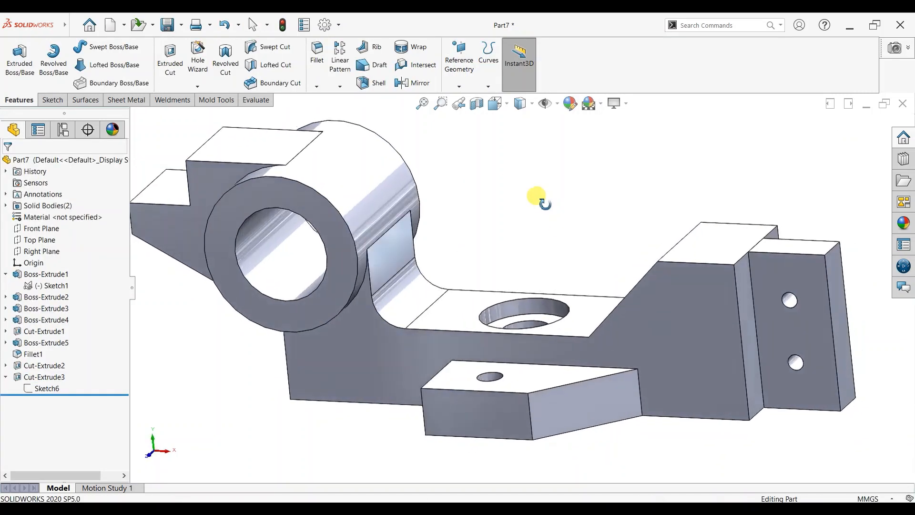
Step: Start a new sketch on the top face of the upper block on the cylinder and view it face-on
{"action": "scroll", "coordinate": [461, 248], "scroll_direction": "up", "scroll_amount": 3}
{"action": "middle_click_drag", "start_coordinate": [460, 248], "coordinate": [506, 248]}
{"action": "left_click", "coordinate": [368, 196]}
{"action": "key", "text": "ctrl+8"}
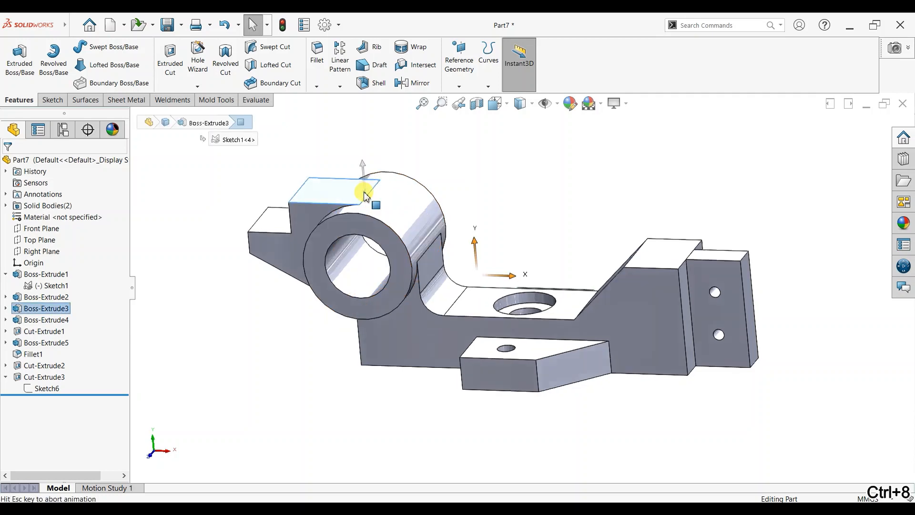
{"action": "left_click", "coordinate": [52, 101]}
{"action": "left_click", "coordinate": [14, 53]}
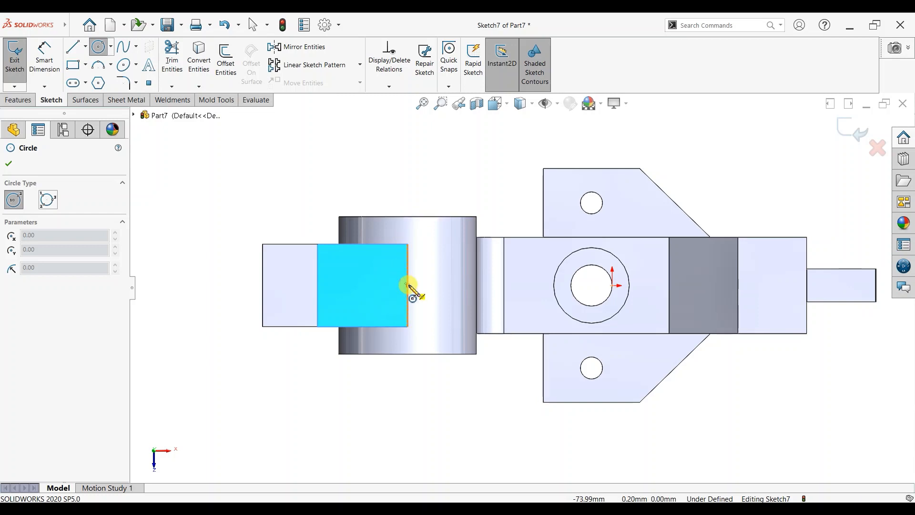
Step: Draw a circle centred on the midpoint of the block's edge over the cylinder and set its diameter to 6.5 mm
{"action": "left_click", "coordinate": [408, 286]}
{"action": "left_click", "coordinate": [409, 293]}
{"action": "left_click", "coordinate": [43, 69]}
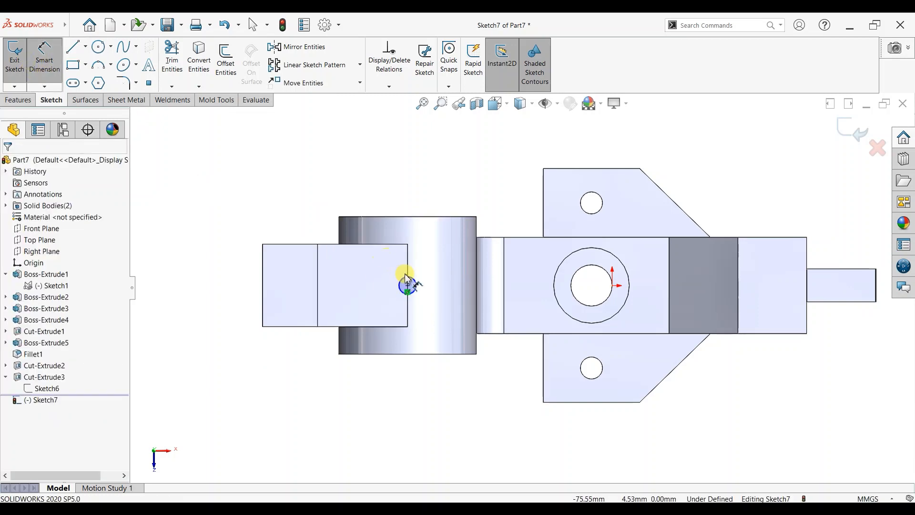
{"action": "left_click", "coordinate": [414, 204]}
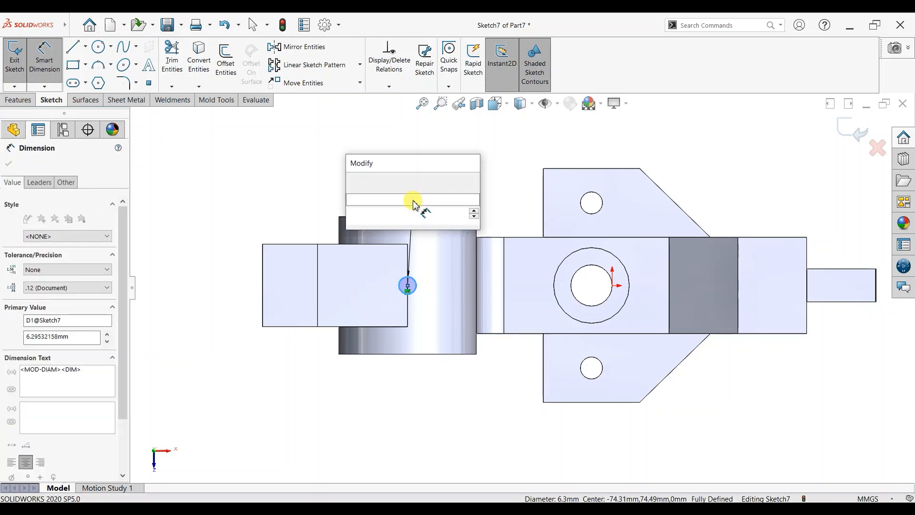
{"action": "type", "text": "6.5"}
{"action": "key", "text": "Return"}
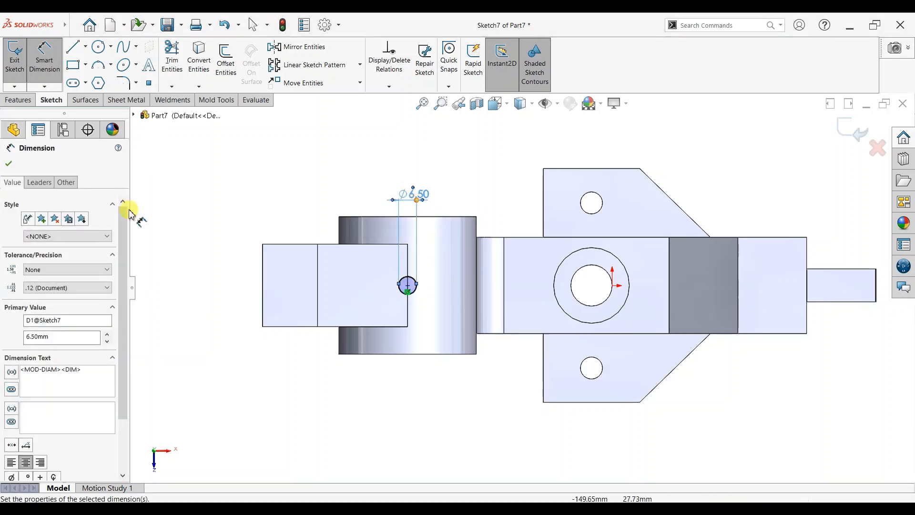
{"action": "left_click", "coordinate": [12, 164]}
Step: Extrude-cut the 6.5 mm circle with the Through All end condition
{"action": "left_click", "coordinate": [18, 99]}
{"action": "left_click", "coordinate": [170, 74]}
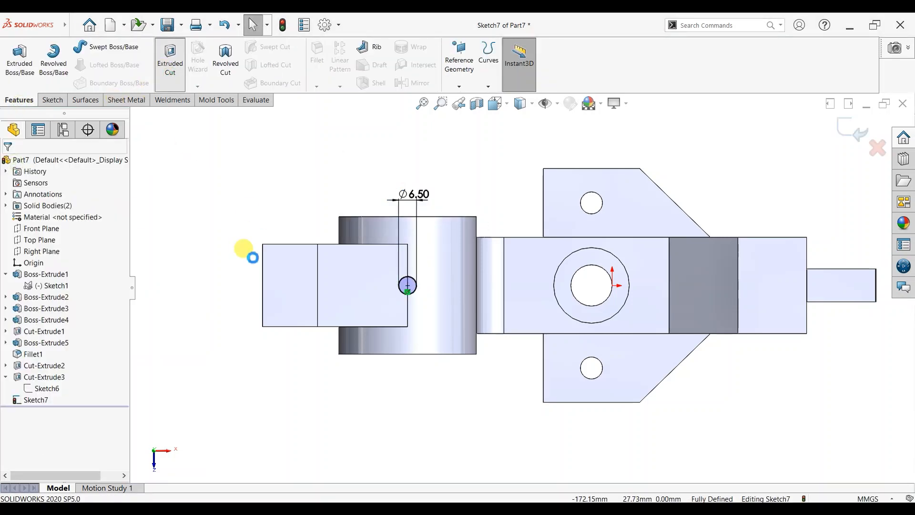
{"action": "left_click", "coordinate": [76, 229]}
{"action": "left_click", "coordinate": [40, 248]}
{"action": "left_click", "coordinate": [7, 166]}
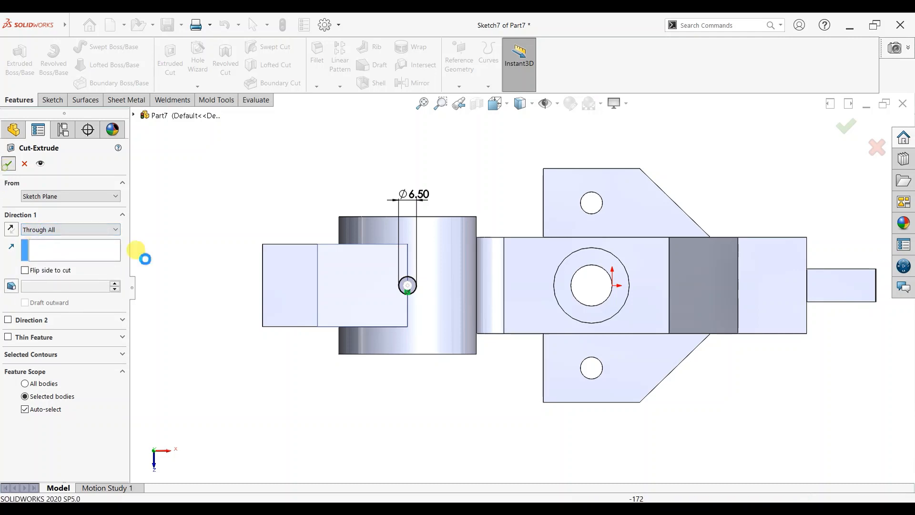
{"action": "middle_click_drag", "start_coordinate": [435, 371], "coordinate": [688, 256]}
Step: Start a Fillet feature with a 2 mm radius
{"action": "scroll", "coordinate": [719, 282], "scroll_direction": "down", "scroll_amount": 2}
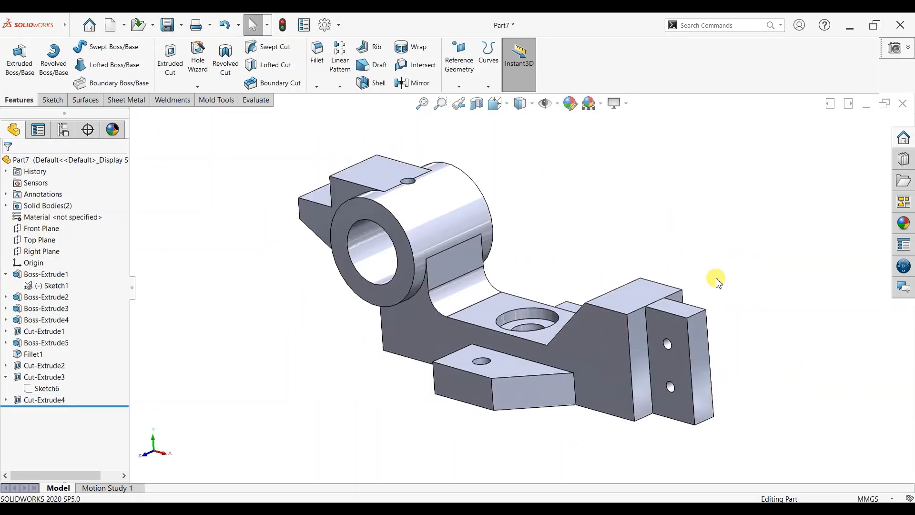
{"action": "mouse_move", "coordinate": [718, 282]}
{"action": "middle_mouse_down"}
{"action": "mouse_move", "coordinate": [645, 319]}
{"action": "mouse_move", "coordinate": [715, 274]}
{"action": "mouse_move", "coordinate": [723, 279]}
{"action": "middle_mouse_up"}
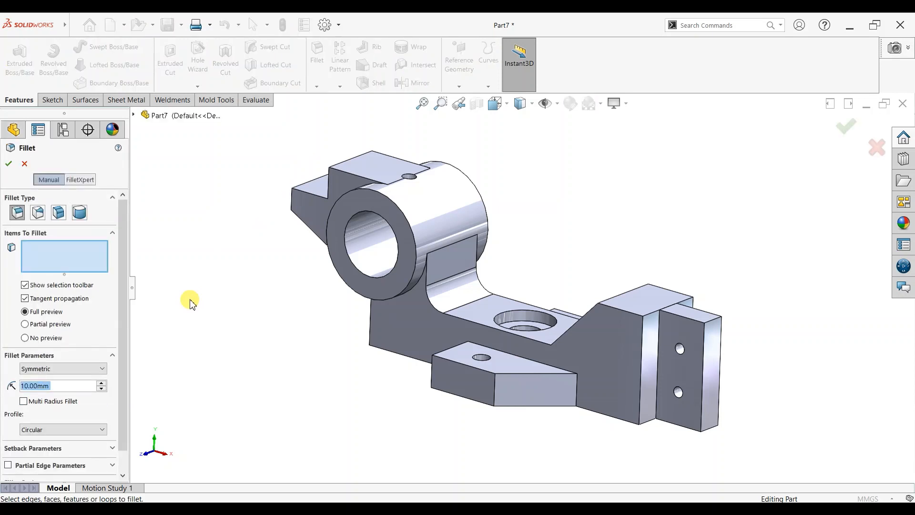
{"action": "type", "text": "2"}
{"action": "key", "text": "Return"}
{"action": "left_click", "coordinate": [599, 356]}
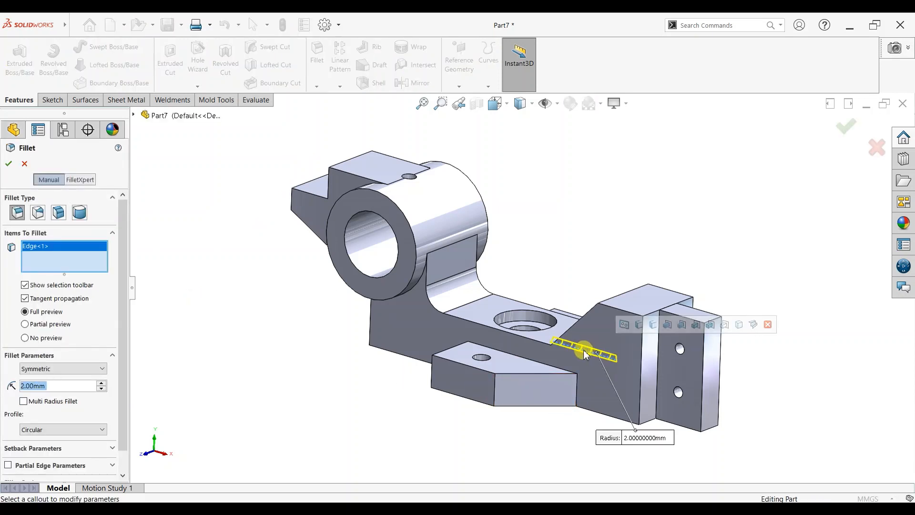
{"action": "right_click", "coordinate": [66, 247]}
{"action": "left_click", "coordinate": [84, 252]}
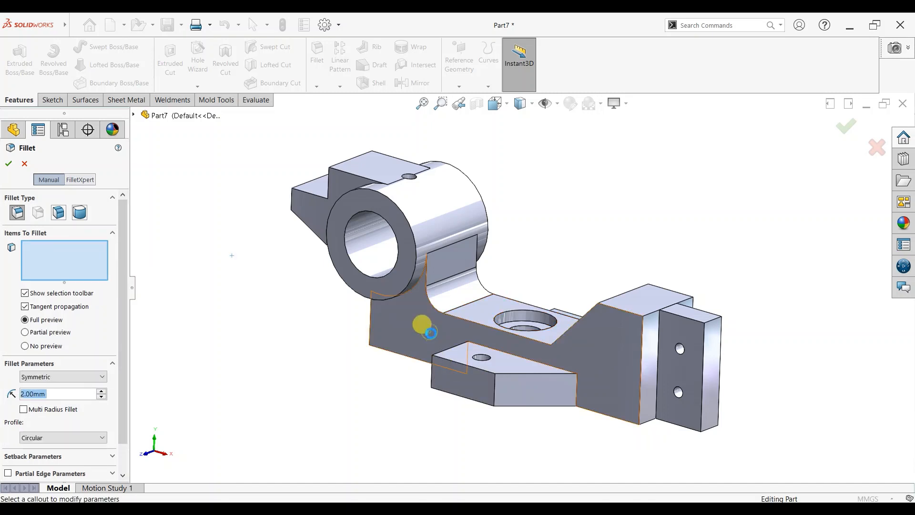
Step: Select the arm's near side face plus the near projection's end, slanted and top faces for the 2 mm fillet
{"action": "left_click", "coordinate": [429, 332]}
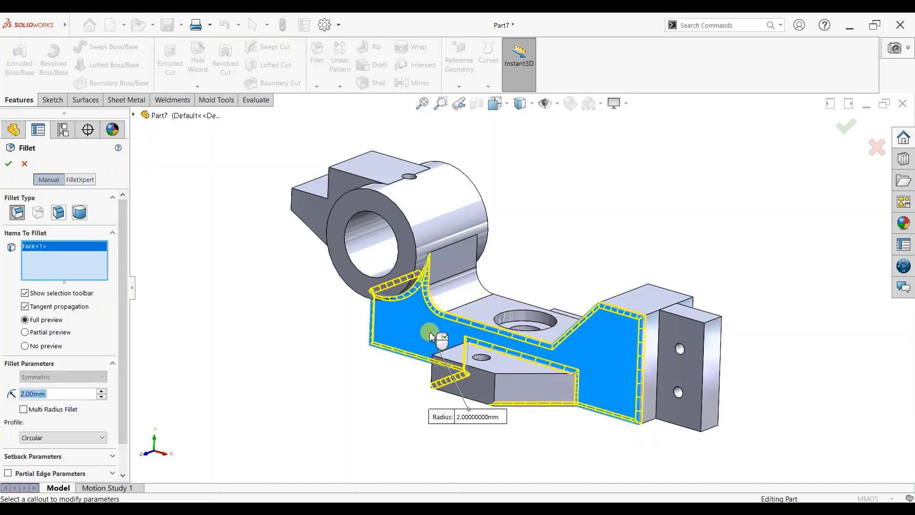
{"action": "left_click", "coordinate": [478, 380]}
{"action": "left_click", "coordinate": [518, 387]}
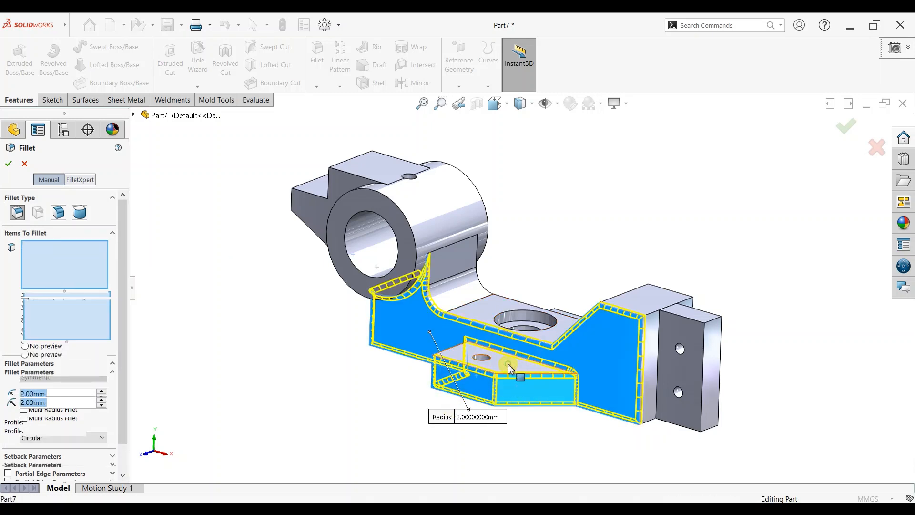
{"action": "left_click", "coordinate": [509, 372]}
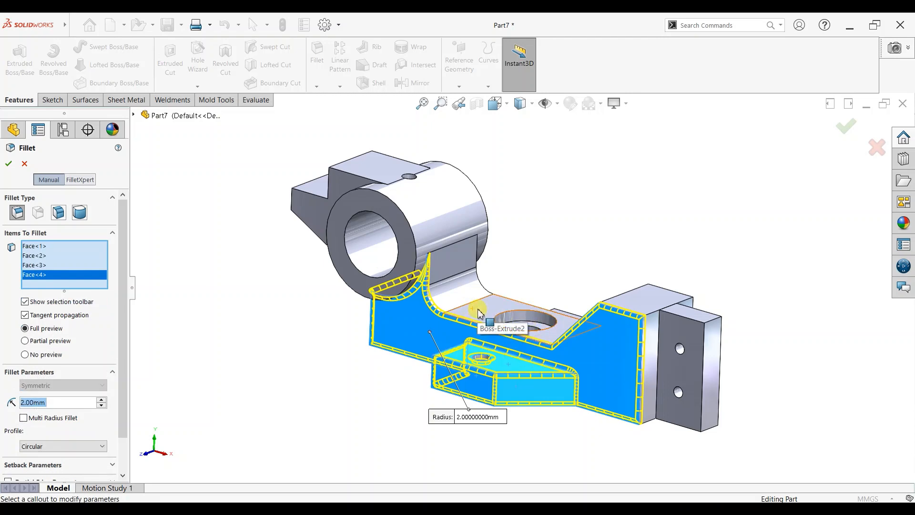
Step: Add all remaining edges of the bracket's main body to the selection and apply the 2 mm fillet
{"action": "middle_click_drag", "start_coordinate": [481, 314], "coordinate": [489, 254]}
{"action": "left_click", "coordinate": [491, 254]}
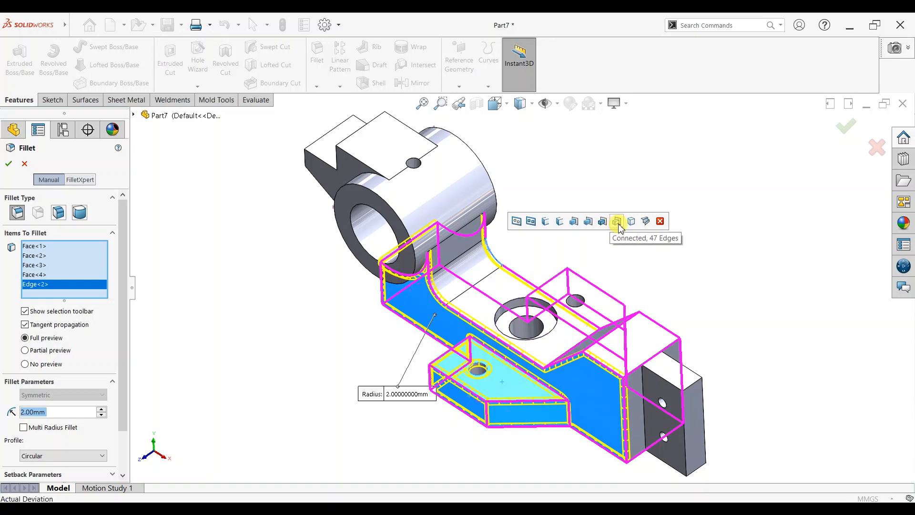
{"action": "left_click", "coordinate": [647, 222]}
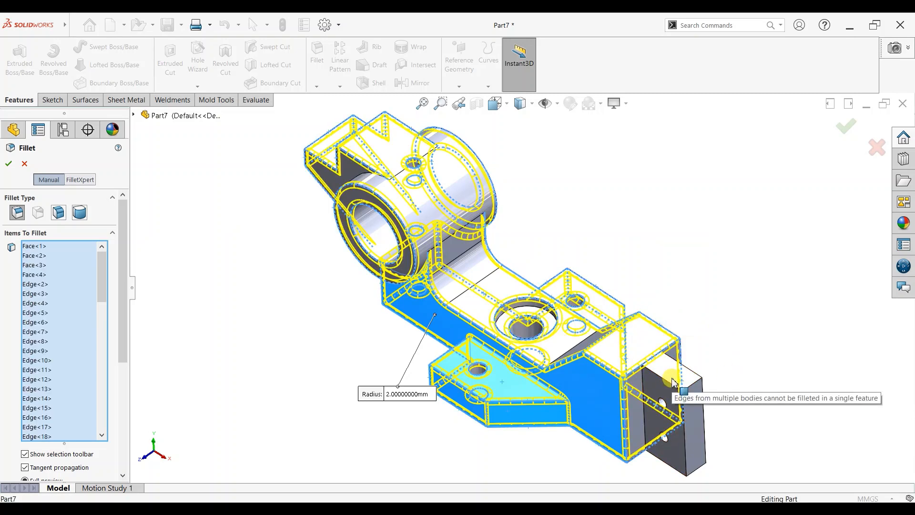
{"action": "left_click", "coordinate": [13, 164]}
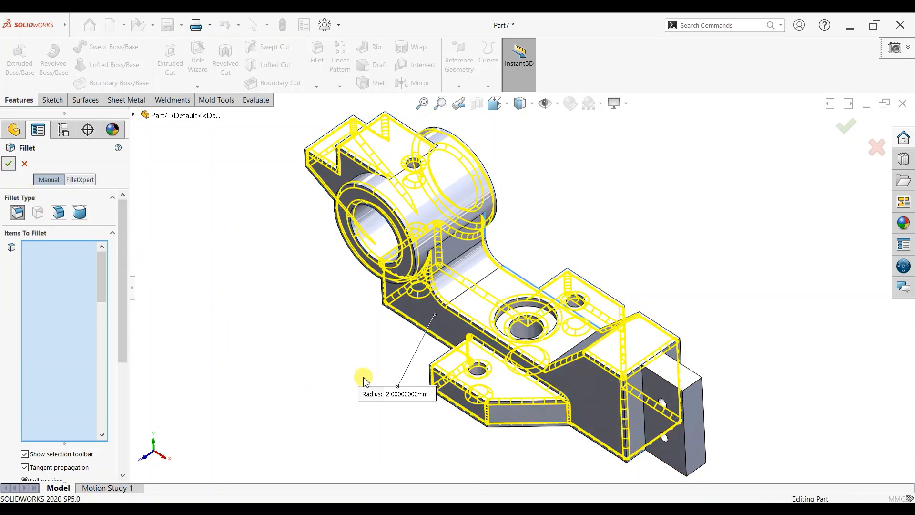
{"action": "scroll", "coordinate": [631, 425], "scroll_direction": "down", "scroll_amount": 3}
{"action": "scroll", "coordinate": [572, 288], "scroll_direction": "down", "scroll_amount": 2}
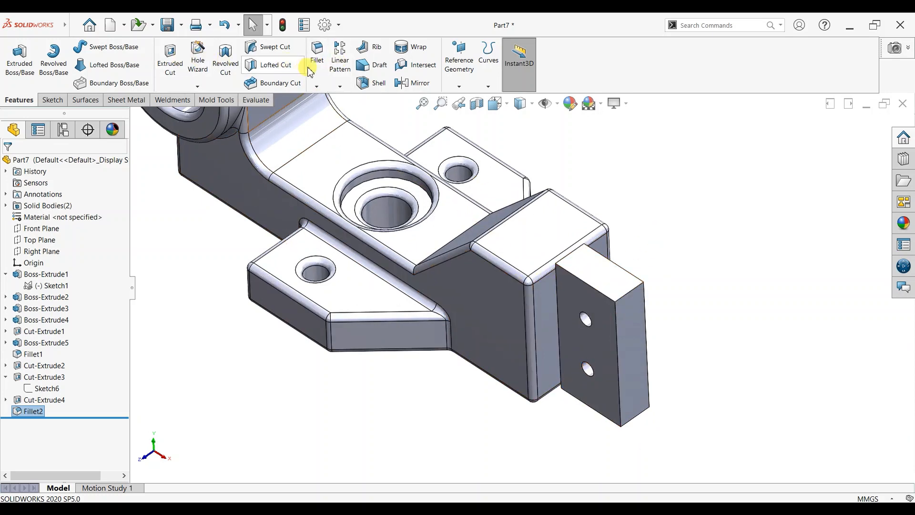
{"action": "left_click", "coordinate": [317, 55]}
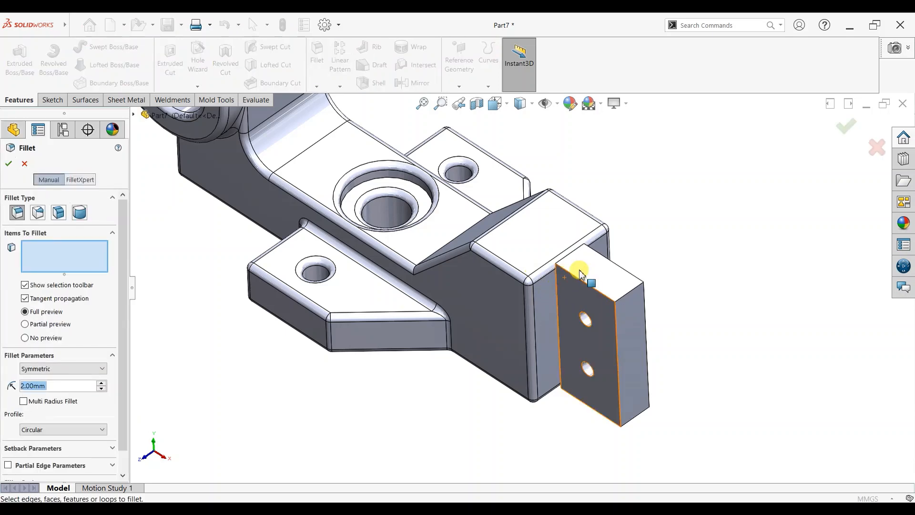
{"action": "left_click", "coordinate": [582, 270]}
{"action": "left_click", "coordinate": [622, 382]}
{"action": "middle_click_drag", "start_coordinate": [621, 381], "coordinate": [561, 366]}
{"action": "left_click", "coordinate": [613, 435]}
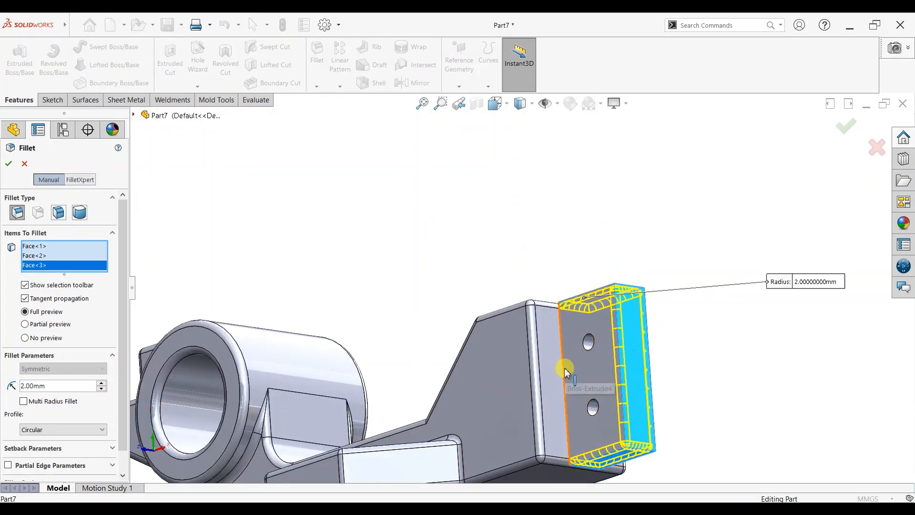
{"action": "left_click", "coordinate": [563, 366]}
{"action": "left_click", "coordinate": [25, 164]}
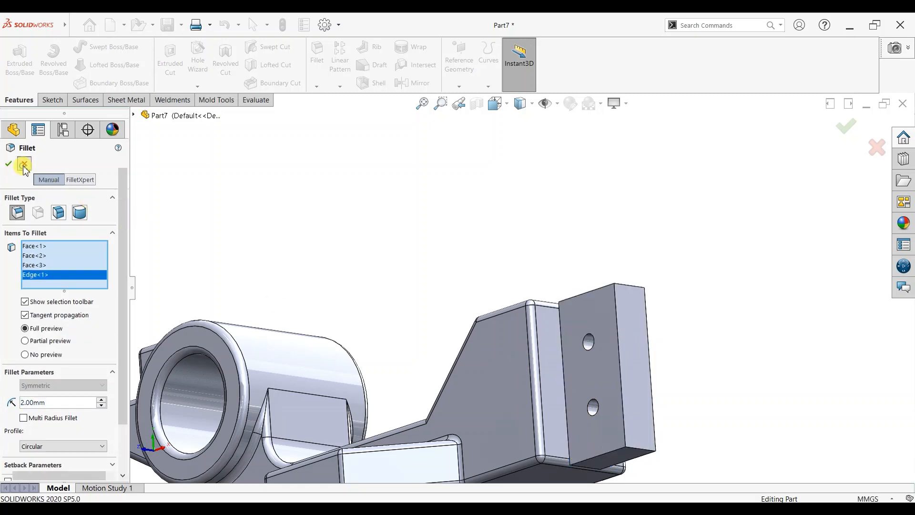
Step: Try to change the end condition of the end plate's extrusion from Up To Surface to Up To Vertex at the arm's lower end
{"action": "scroll", "coordinate": [525, 274], "scroll_direction": "up", "scroll_amount": 4}
{"action": "middle_click_drag", "start_coordinate": [525, 275], "coordinate": [525, 399]}
{"action": "scroll", "coordinate": [474, 339], "scroll_direction": "down", "scroll_amount": 2}
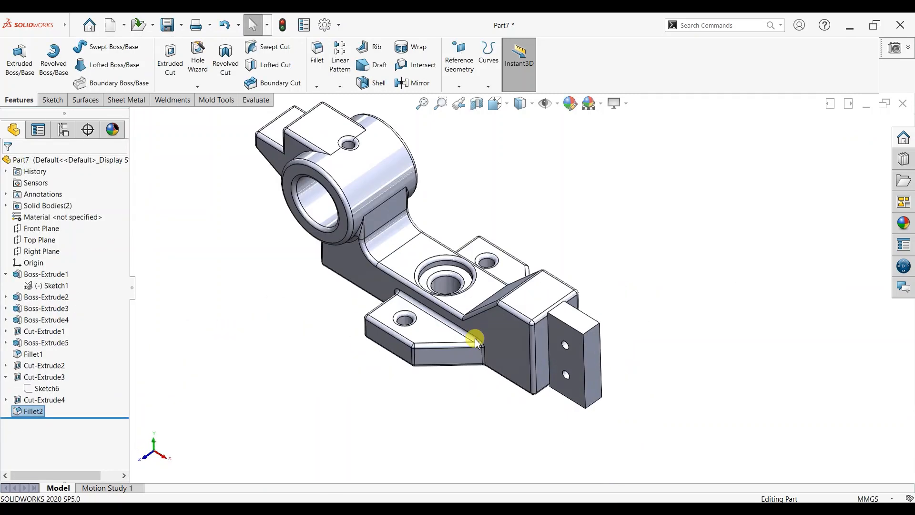
{"action": "left_click", "coordinate": [36, 320]}
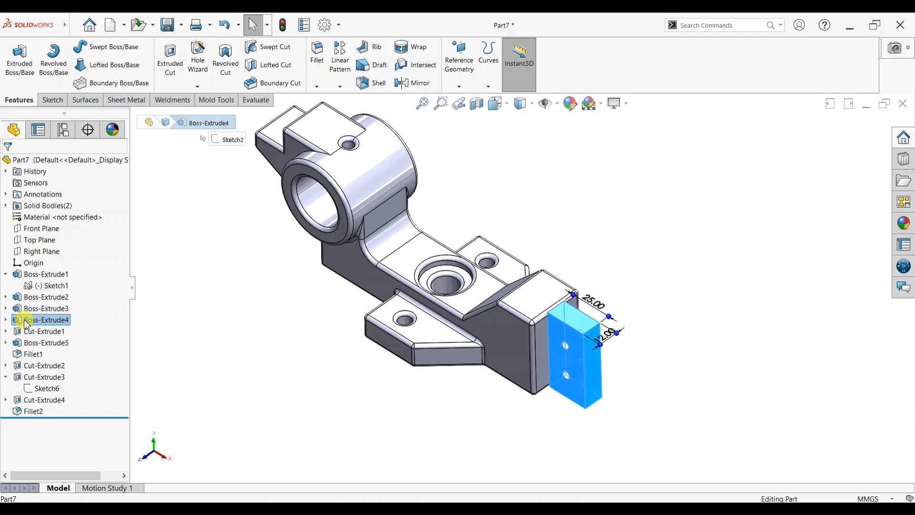
{"action": "right_click", "coordinate": [27, 323]}
{"action": "left_click", "coordinate": [77, 293]}
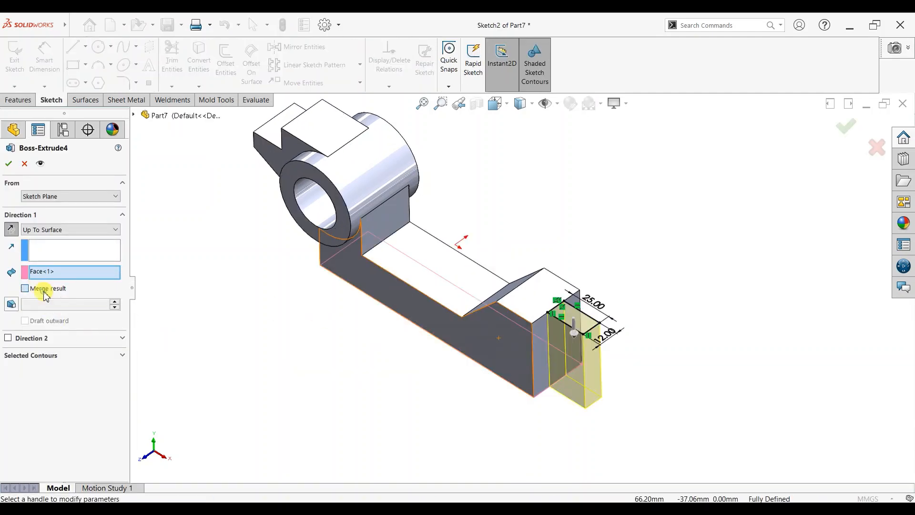
{"action": "left_click", "coordinate": [57, 230]}
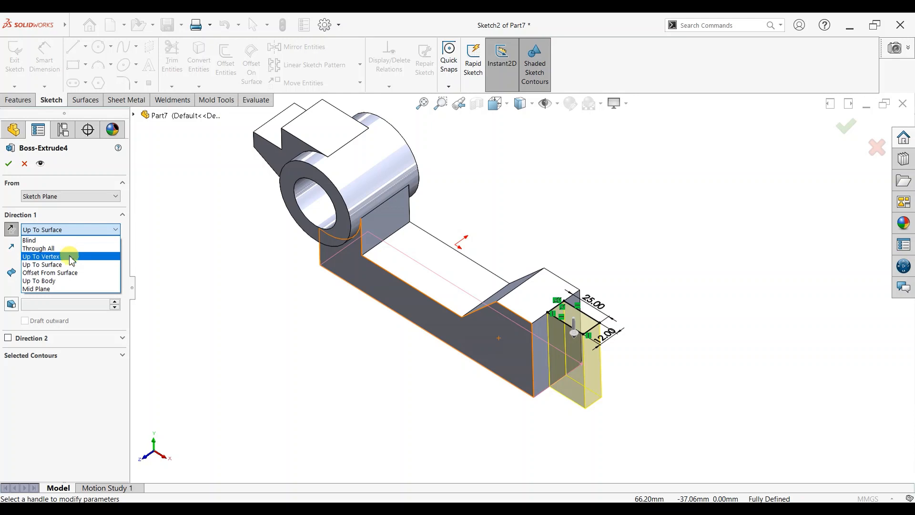
{"action": "left_click", "coordinate": [72, 258]}
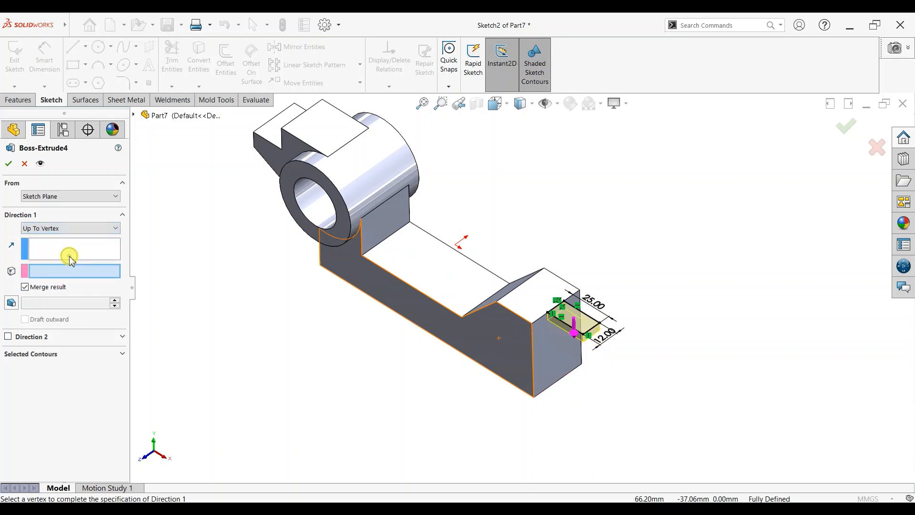
{"action": "left_click", "coordinate": [547, 389]}
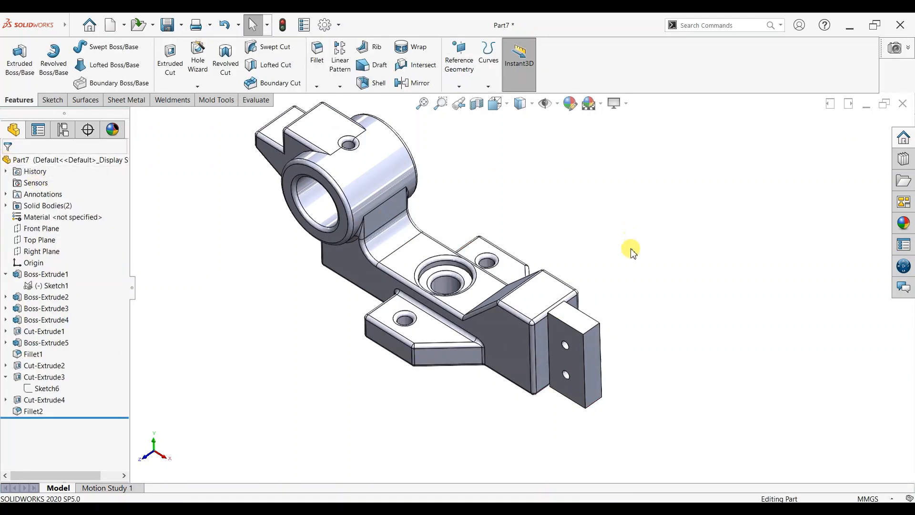
Step: Apply a 2 mm fillet to the end plate's top, outer end and bottom faces
{"action": "left_click", "coordinate": [323, 61]}
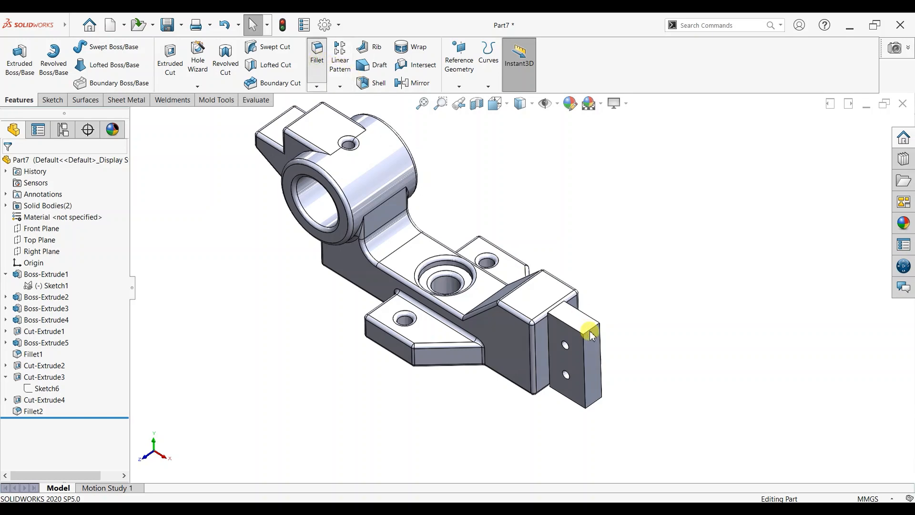
{"action": "left_click", "coordinate": [589, 329]}
{"action": "left_click", "coordinate": [595, 368]}
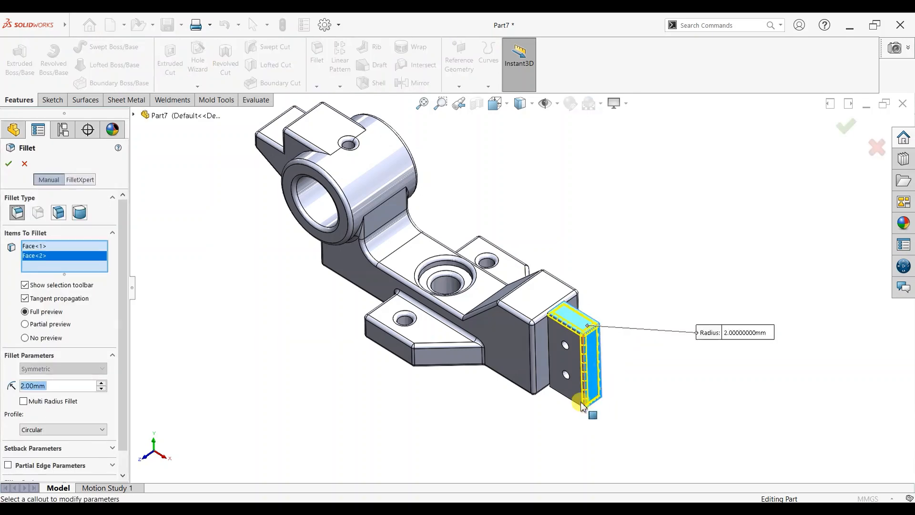
{"action": "middle_click_drag", "start_coordinate": [580, 417], "coordinate": [579, 260]}
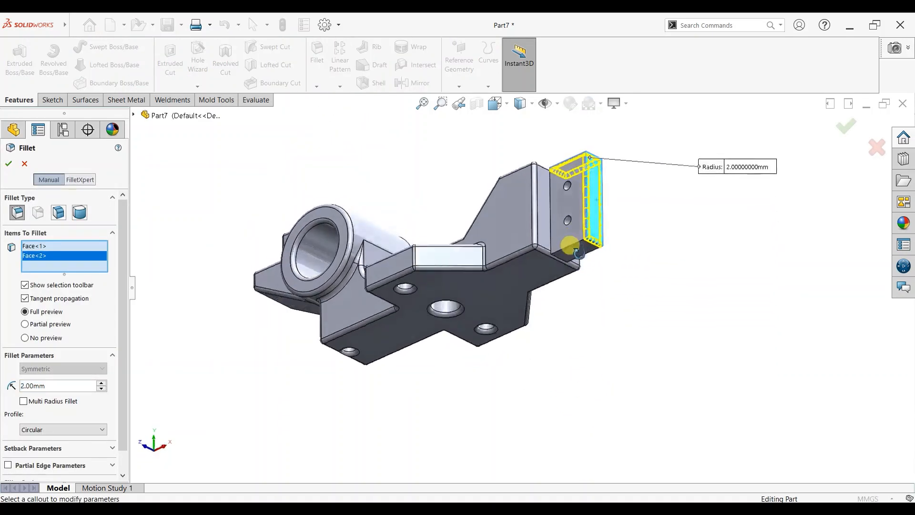
{"action": "left_click", "coordinate": [577, 257]}
{"action": "middle_click_drag", "start_coordinate": [413, 272], "coordinate": [399, 382]}
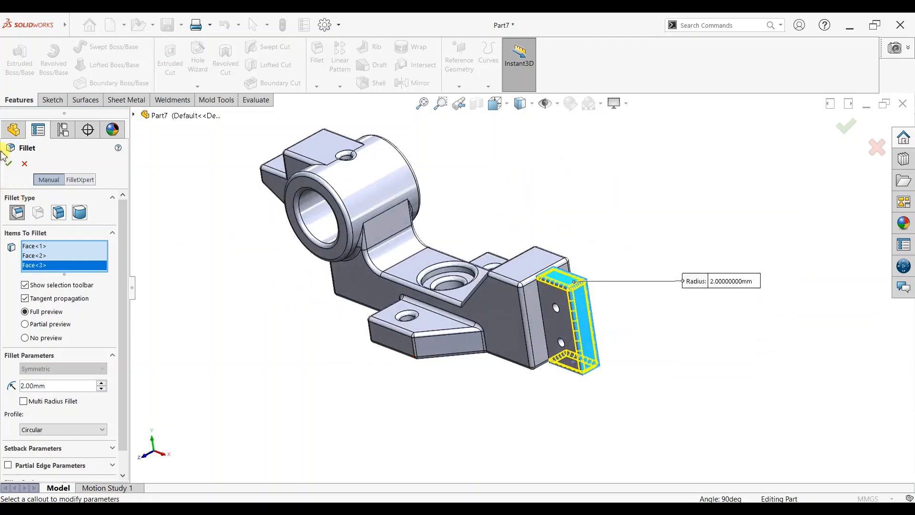
{"action": "left_click", "coordinate": [9, 164]}
Step: Examine the bracket's interior in a lengthwise section view and return to the uncut isometric view
{"action": "middle_click_drag", "start_coordinate": [591, 190], "coordinate": [483, 184]}
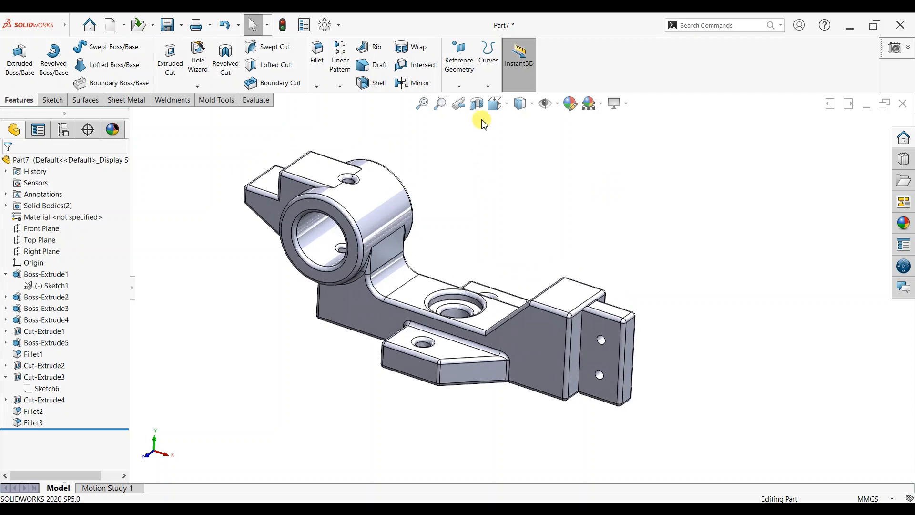
{"action": "left_click", "coordinate": [9, 164]}
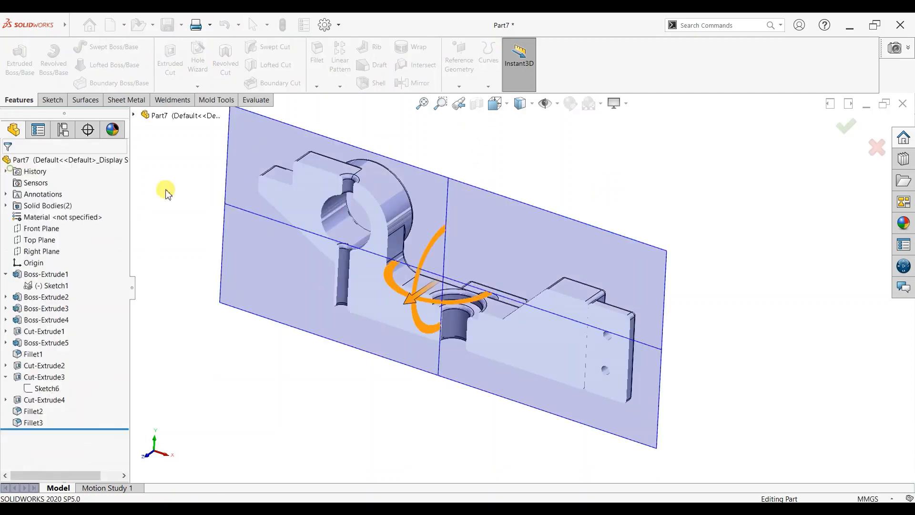
{"action": "middle_click_drag", "start_coordinate": [672, 228], "coordinate": [686, 271]}
{"action": "left_click", "coordinate": [477, 104]}
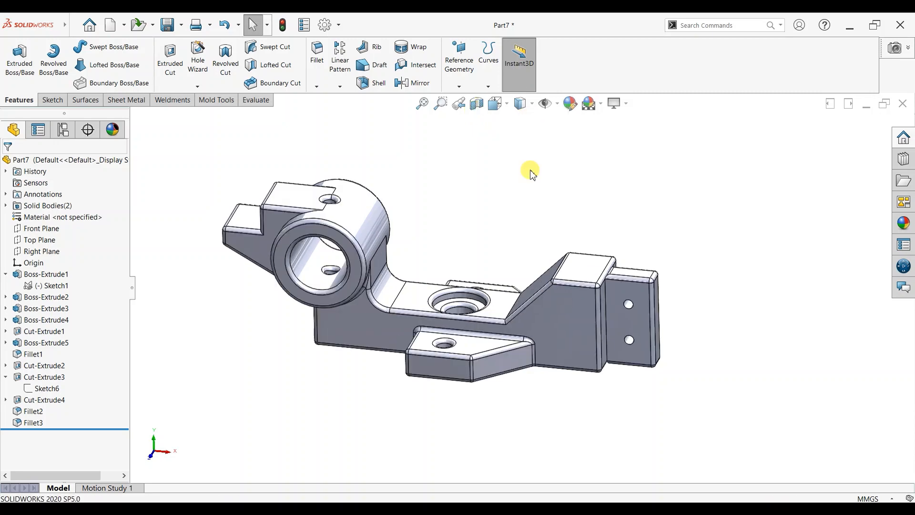
{"action": "mouse_move", "coordinate": [419, 250]}
{"action": "middle_mouse_down"}
{"action": "mouse_move", "coordinate": [359, 178]}
{"action": "mouse_move", "coordinate": [427, 254]}
{"action": "middle_mouse_up"}
{"action": "key", "text": "space"}
{"action": "left_click", "coordinate": [460, 323]}
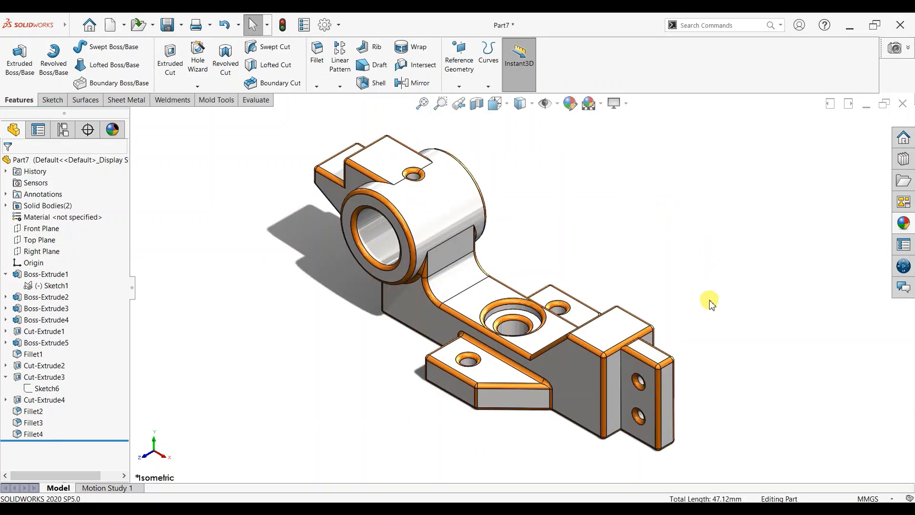
Step: Section the coloured bracket lengthwise to examine its bores and holes, and restore the full isometric view
{"action": "middle_click_drag", "start_coordinate": [707, 303], "coordinate": [702, 241]}
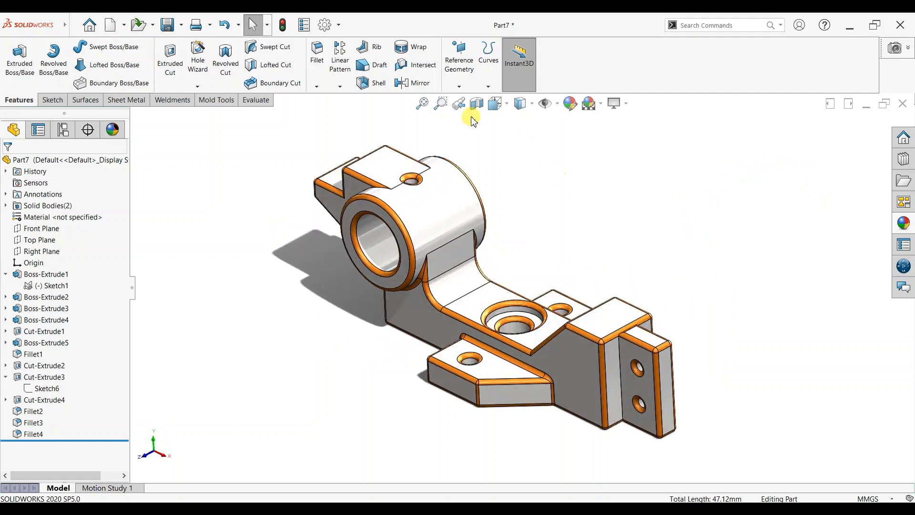
{"action": "left_click", "coordinate": [477, 103]}
{"action": "left_click", "coordinate": [9, 163]}
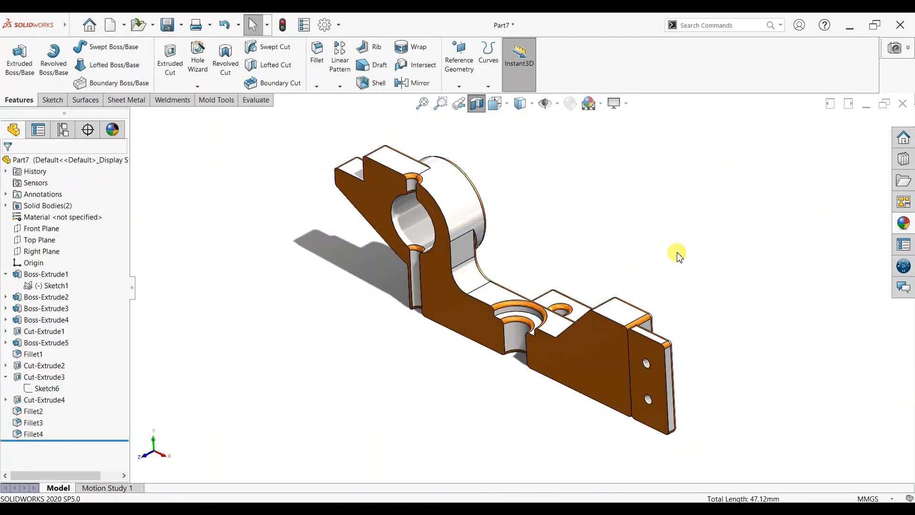
{"action": "middle_click_drag", "start_coordinate": [676, 253], "coordinate": [479, 153]}
{"action": "left_click", "coordinate": [477, 104]}
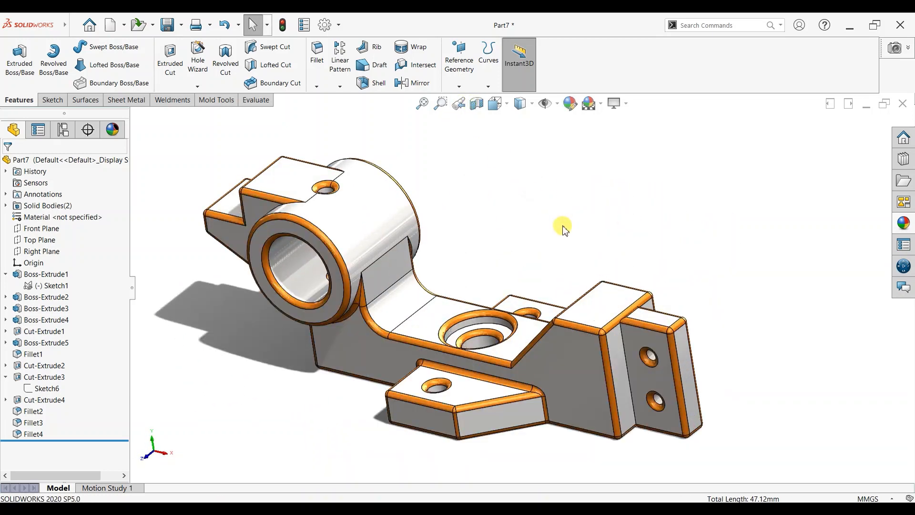
{"action": "key", "text": "space"}
{"action": "left_click", "coordinate": [408, 310]}
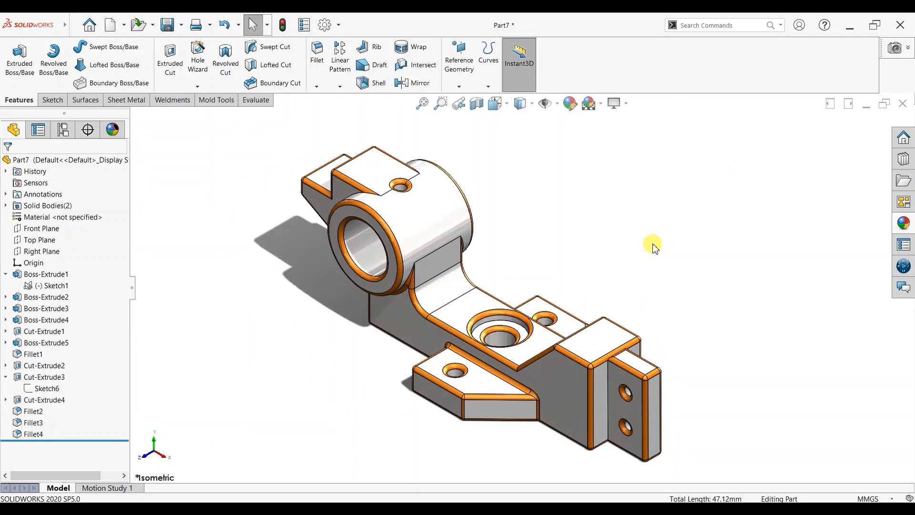